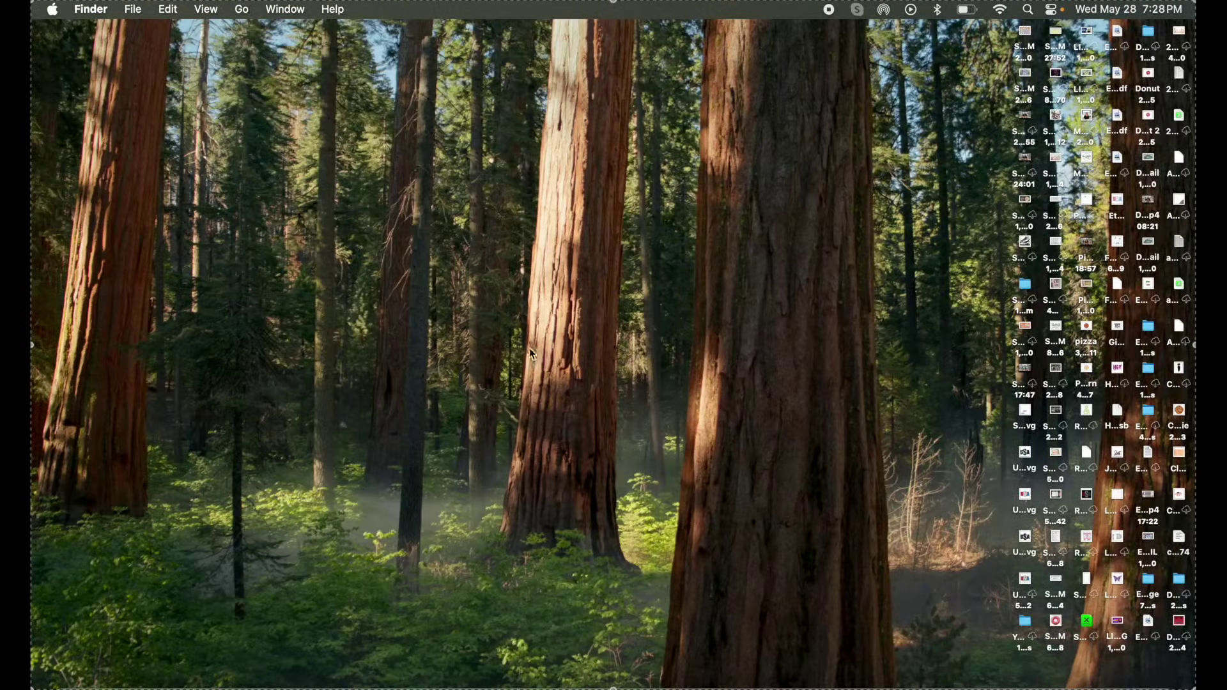
- Open Embrilliance, apply the HUS 240 x 150 Husq hoop to the page, and rotate the hoop to landscape orientation
left_click(275, 684)
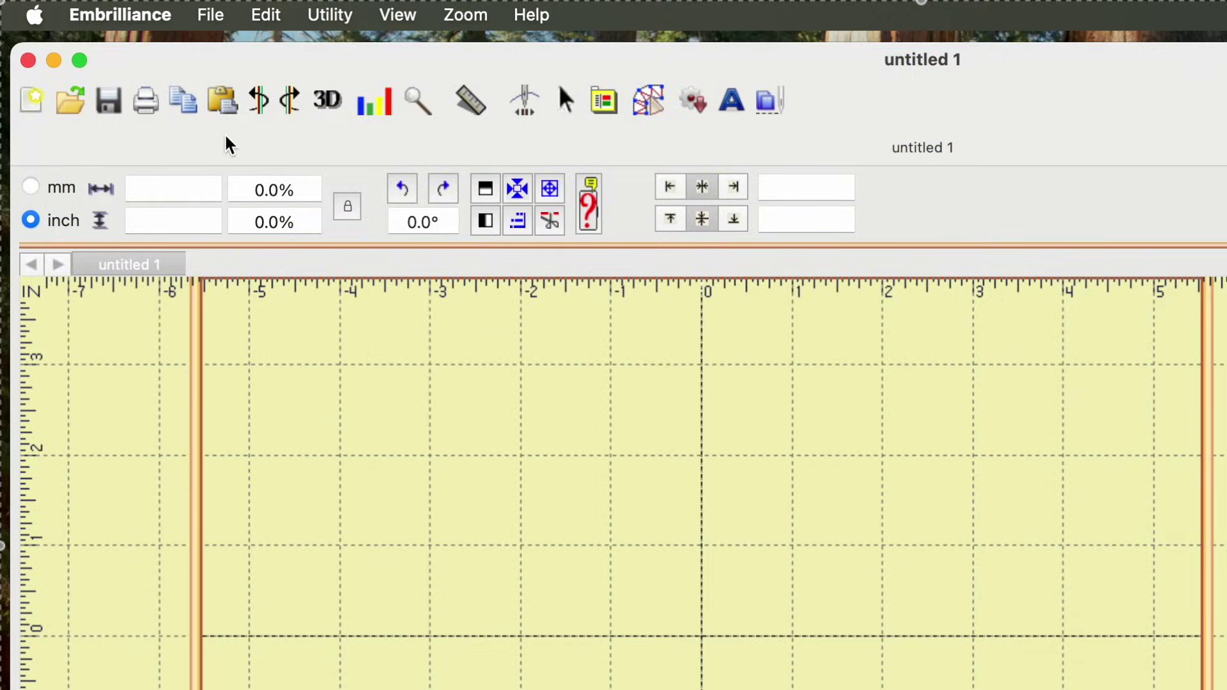
left_click(143, 20)
left_click(112, 101)
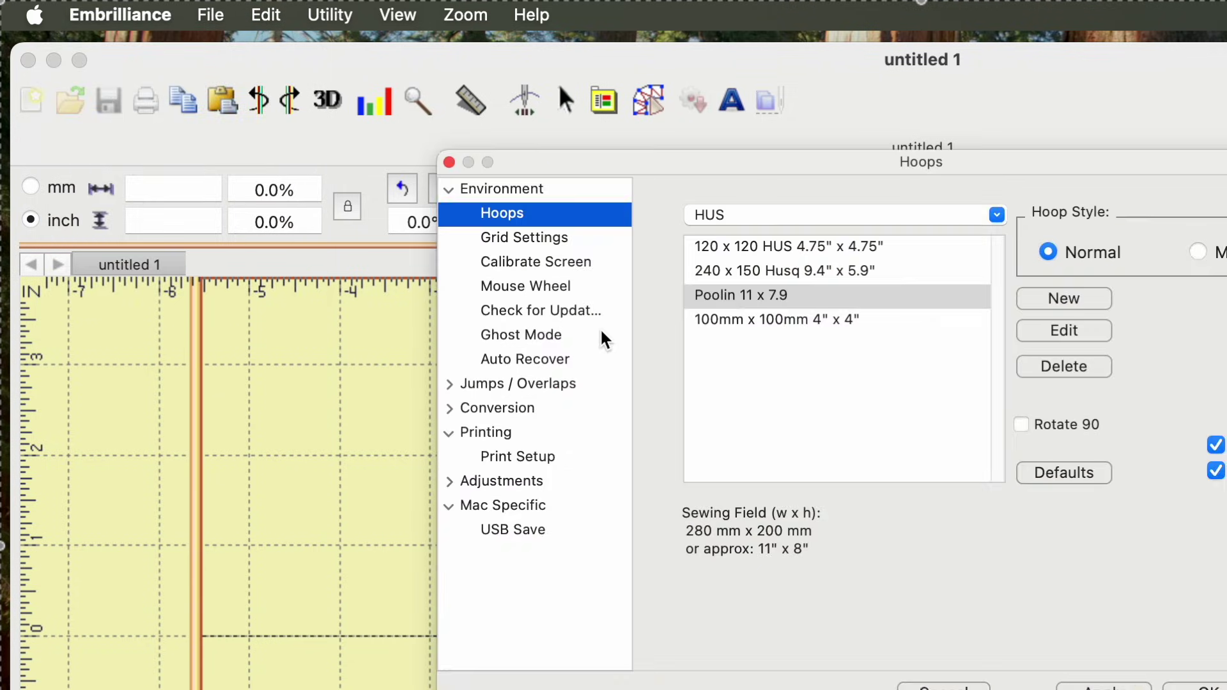
left_click(830, 279)
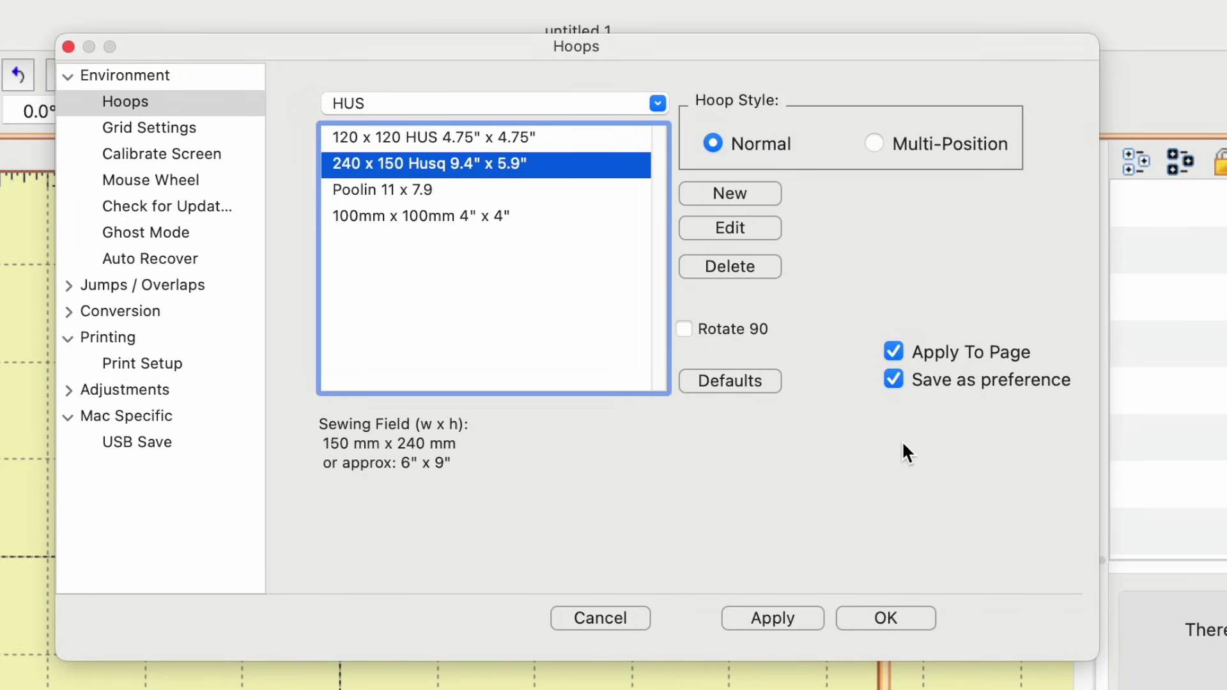
left_click(894, 618)
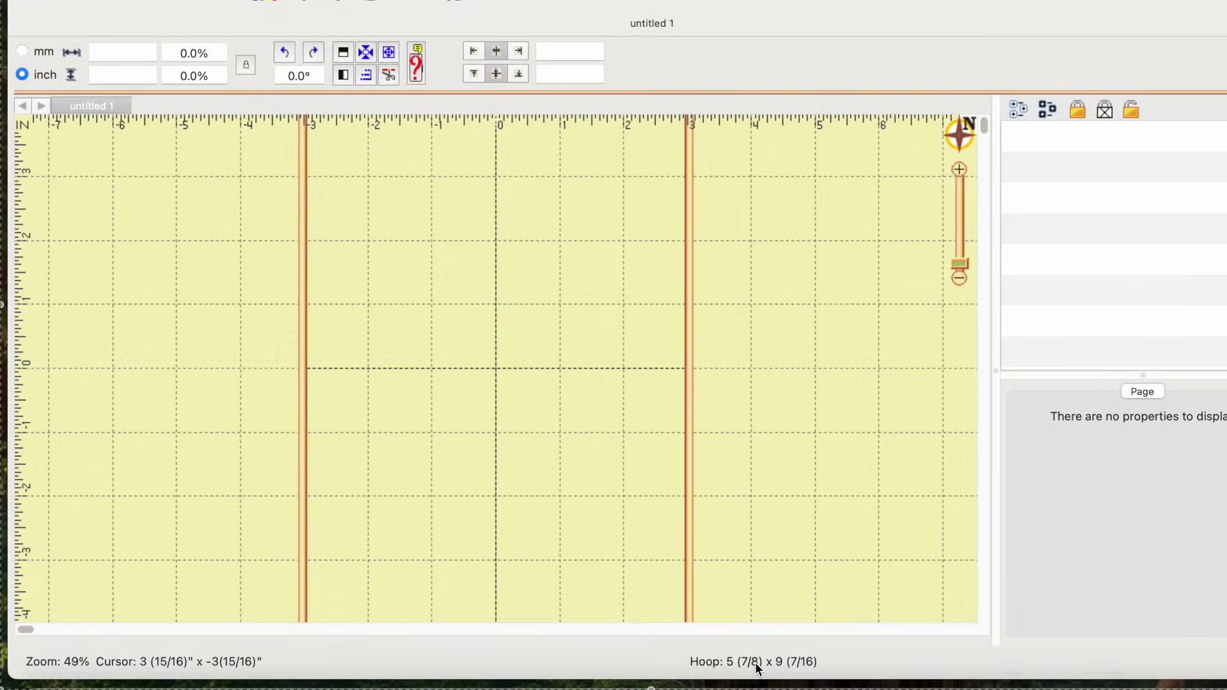
left_click(758, 668)
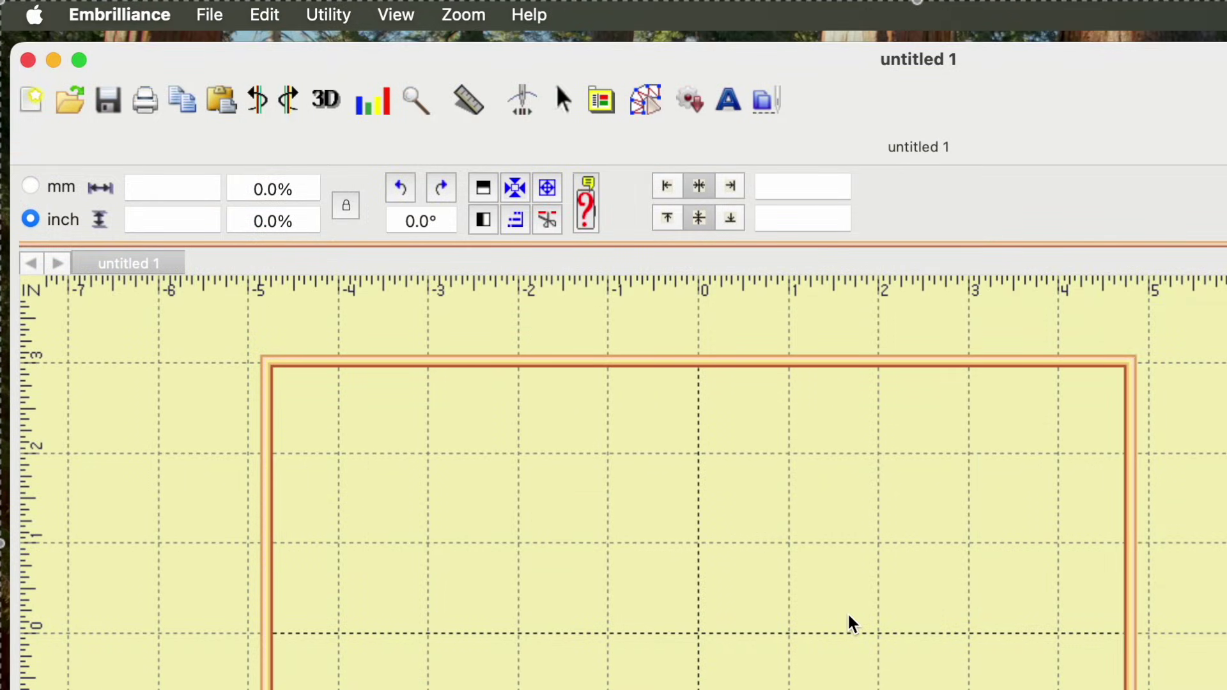
- In create mode, add TrueType art reading USA in the Impact typeface
left_click(646, 102)
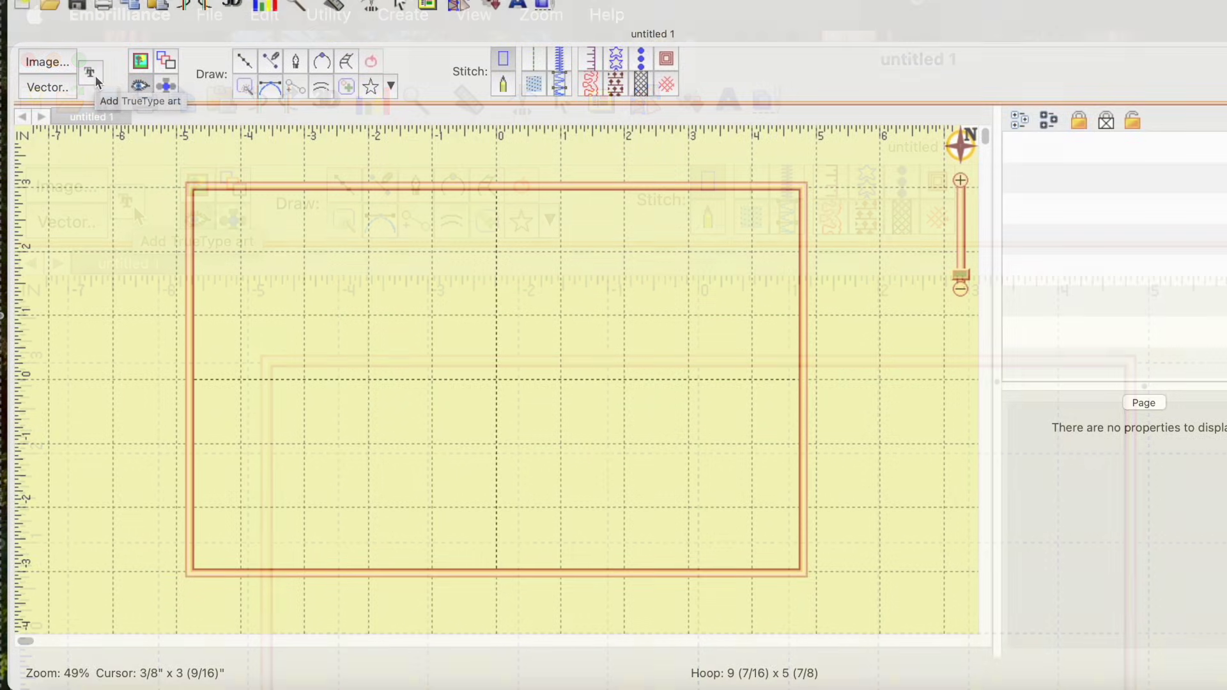
left_click(95, 75)
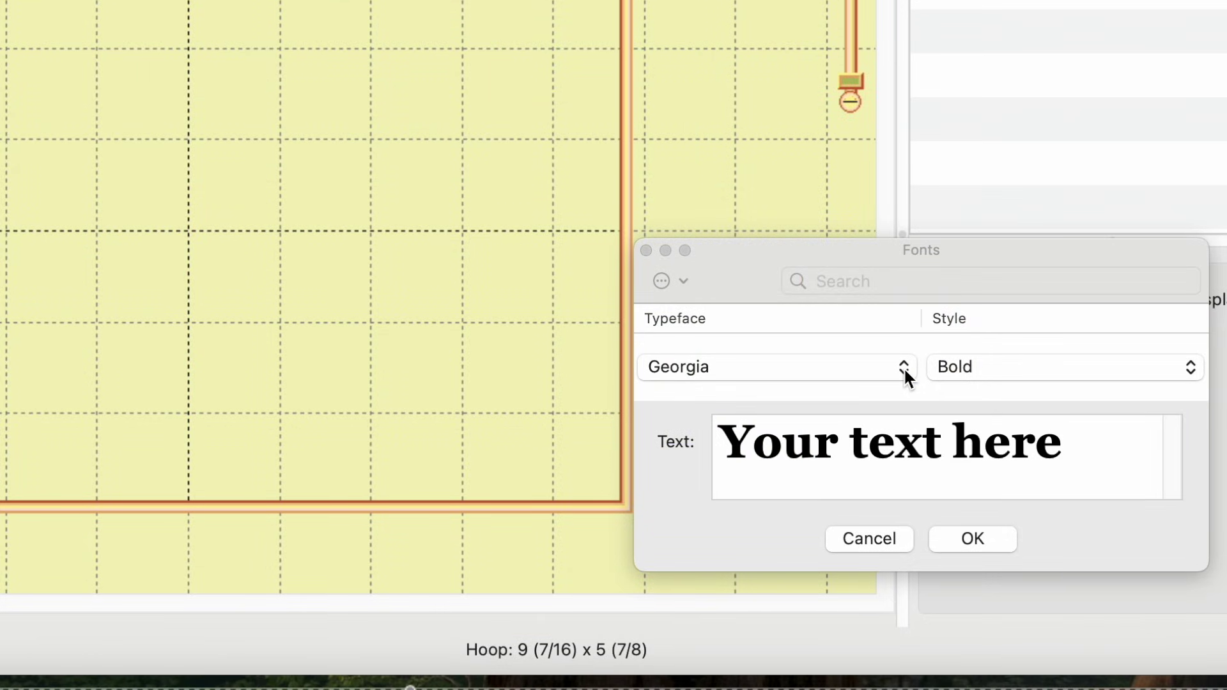
left_click(903, 371)
scroll(732, 498, "down", 3)
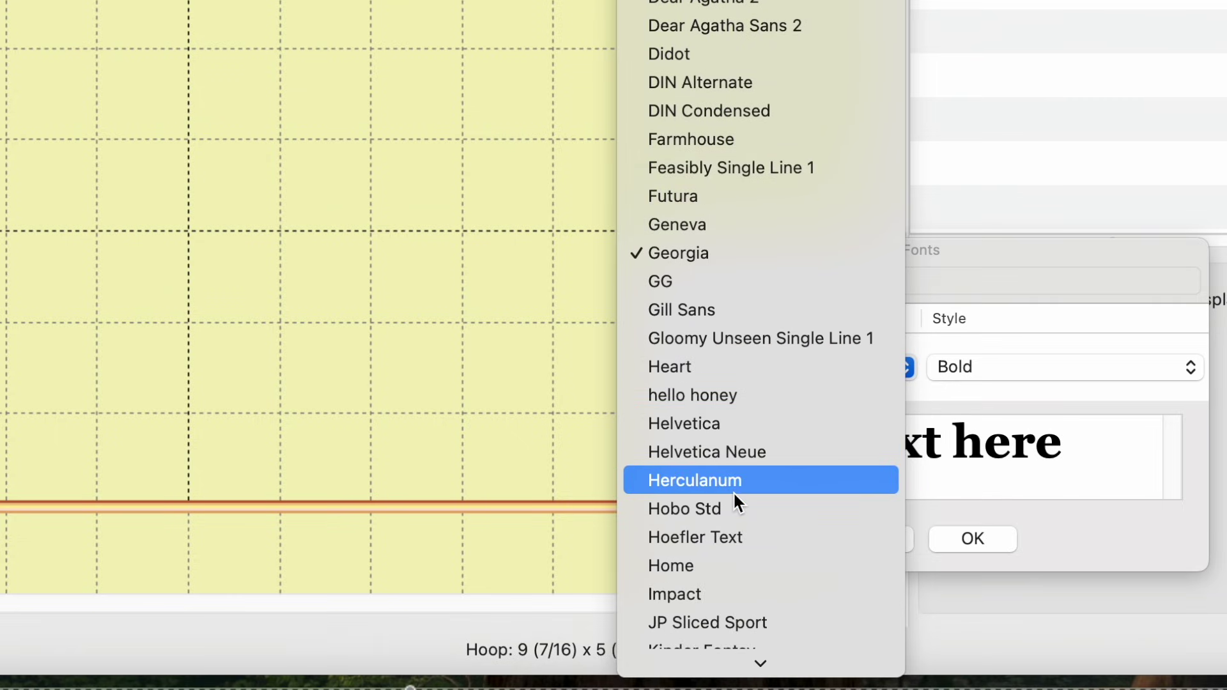
left_click(683, 593)
left_click(1000, 447)
left_click_drag(999, 441, 702, 428)
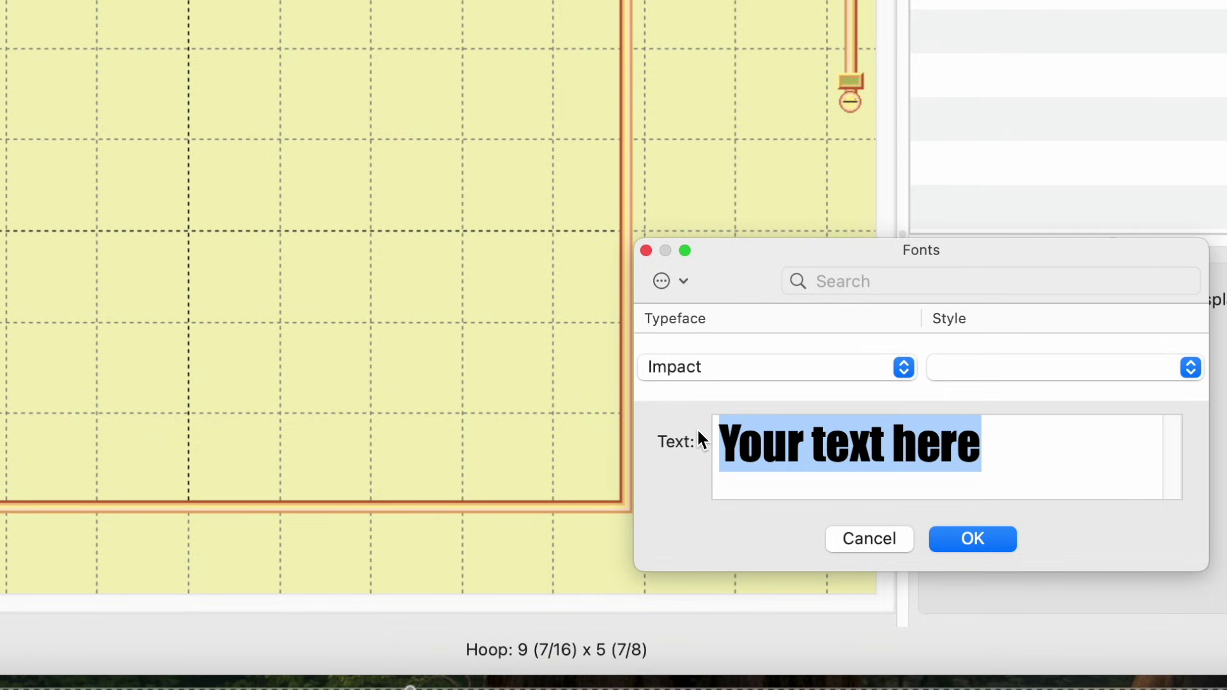
type("USA")
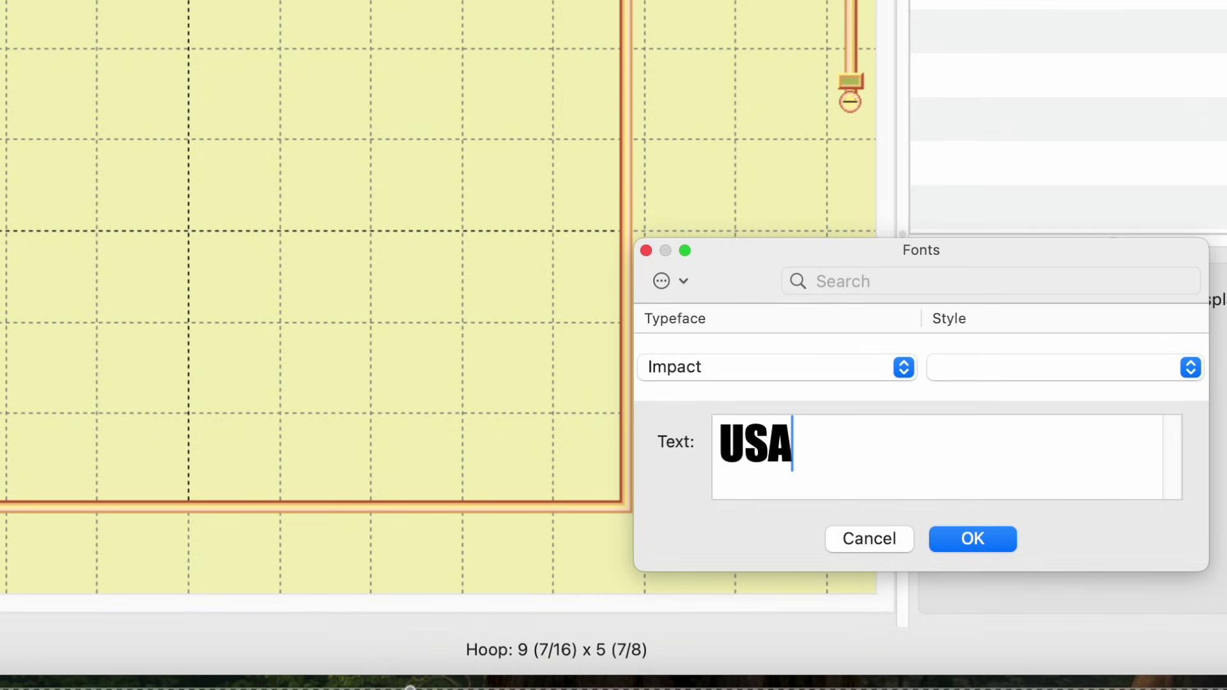
left_click(978, 539)
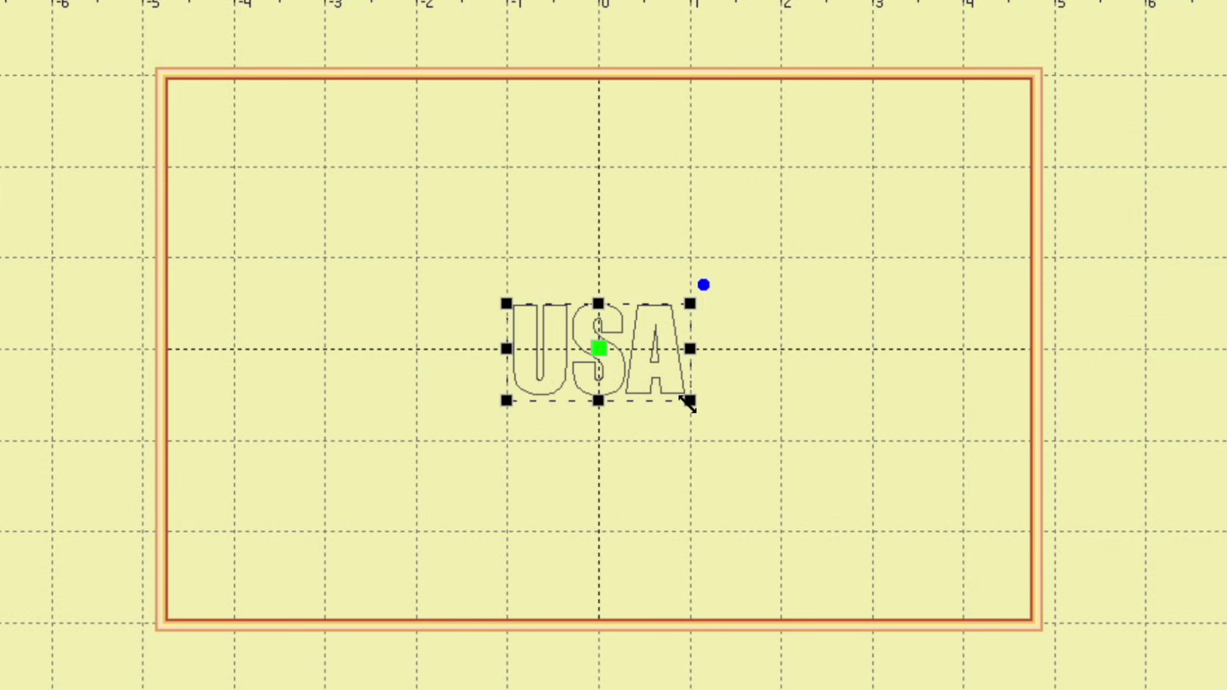
- Enlarge the USA lettering to about 8 inches wide, roughly centered in the hoop, then deselect it
left_click_drag(690, 401, 980, 618)
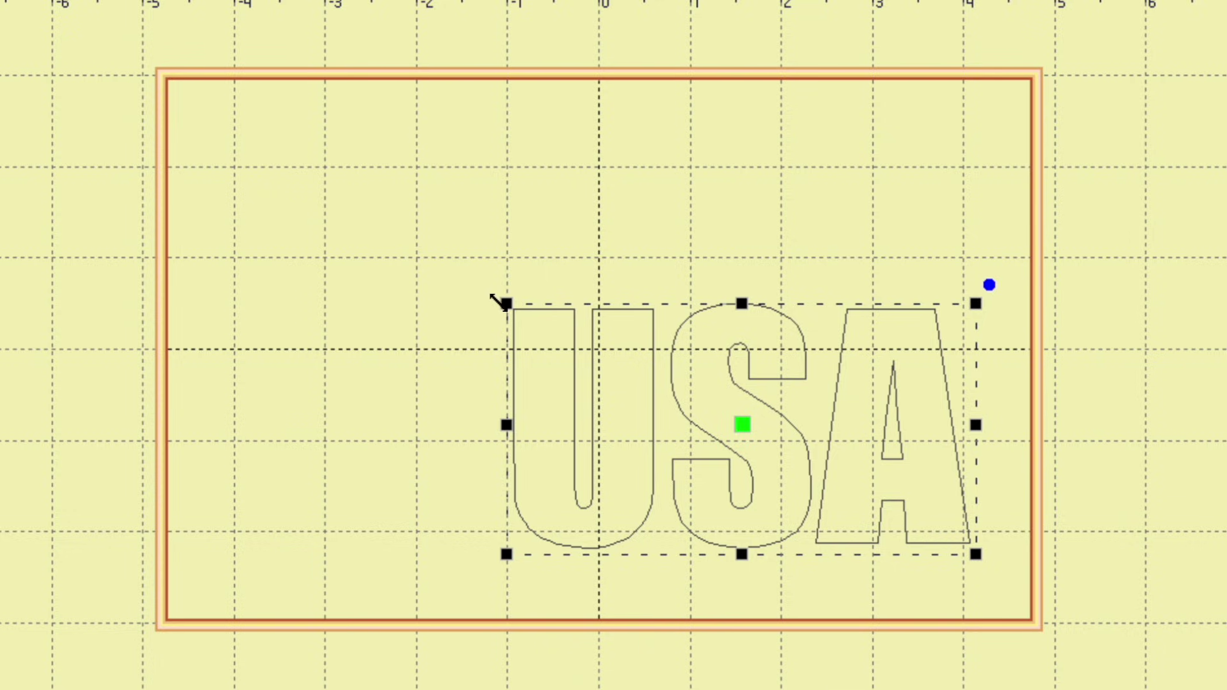
left_click_drag(501, 300, 232, 155)
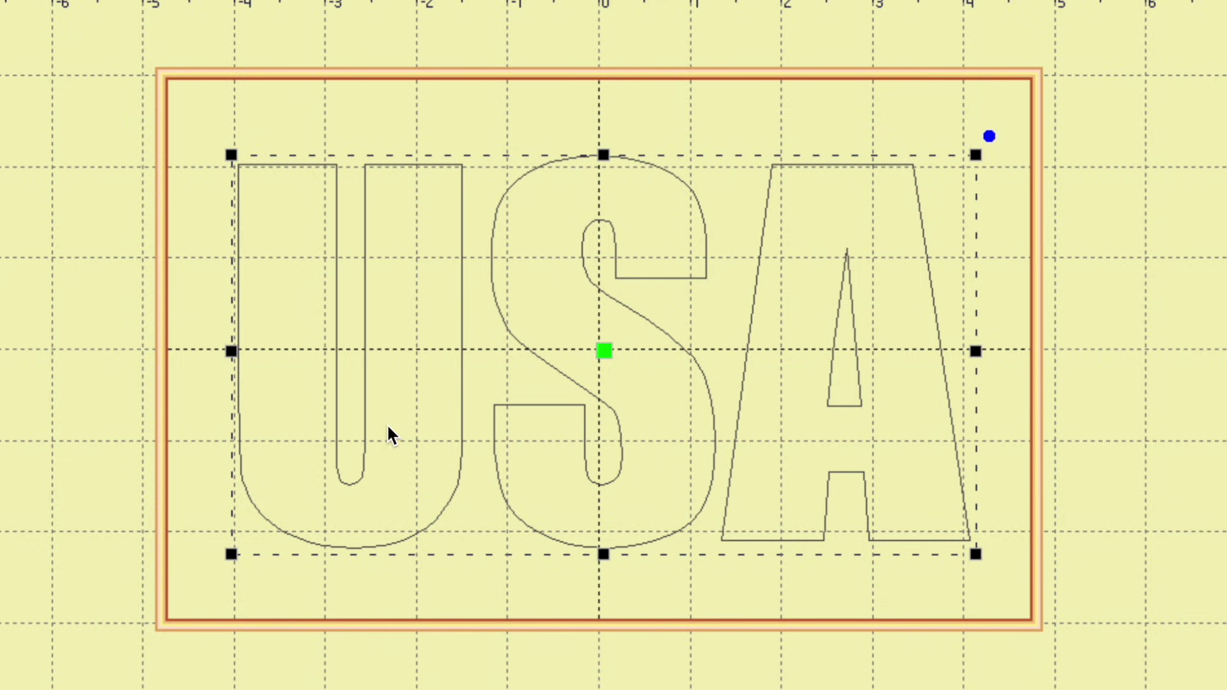
left_click(1106, 396)
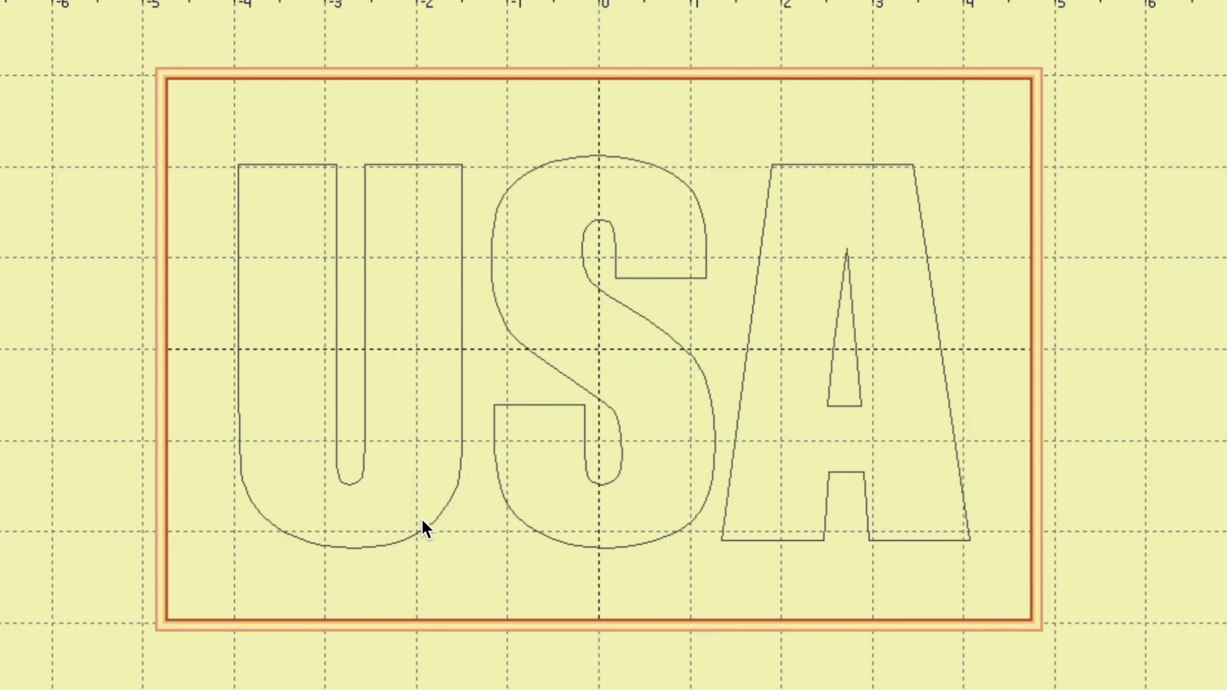
- Stretch the letter A slightly downward so its base lines up with the bottom of the U
left_click(882, 541)
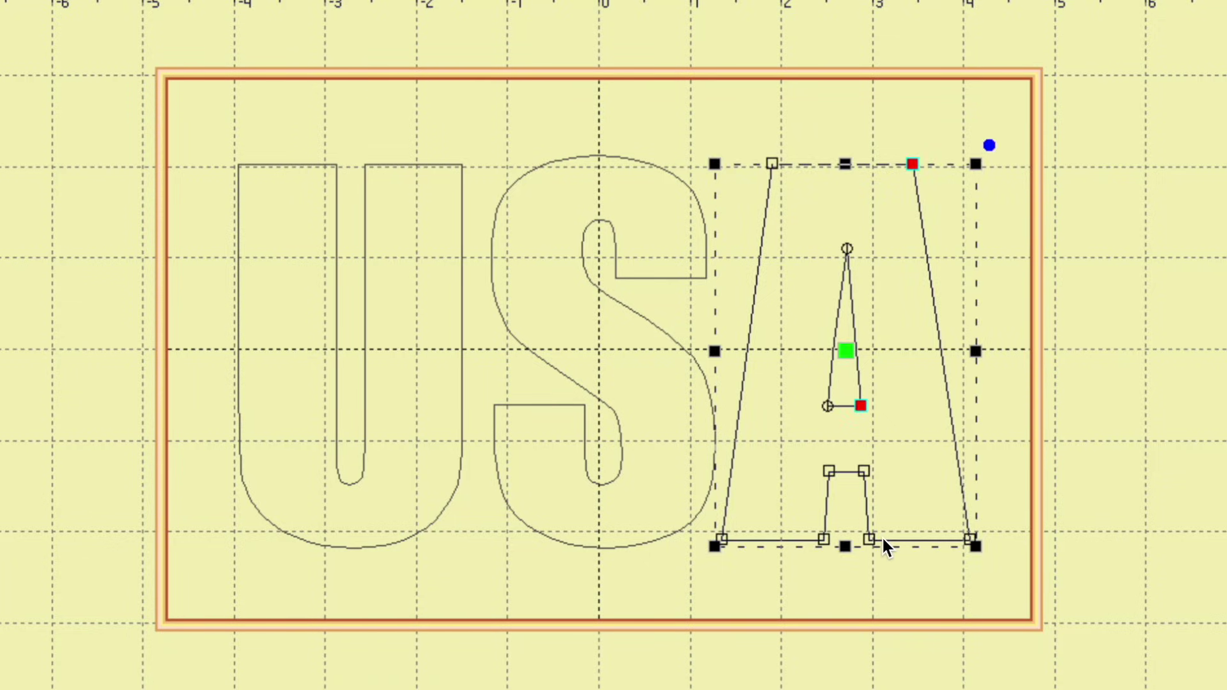
mouse_move(845, 546)
left_mouse_down()
mouse_move(845, 558)
mouse_move(849, 548)
left_mouse_up()
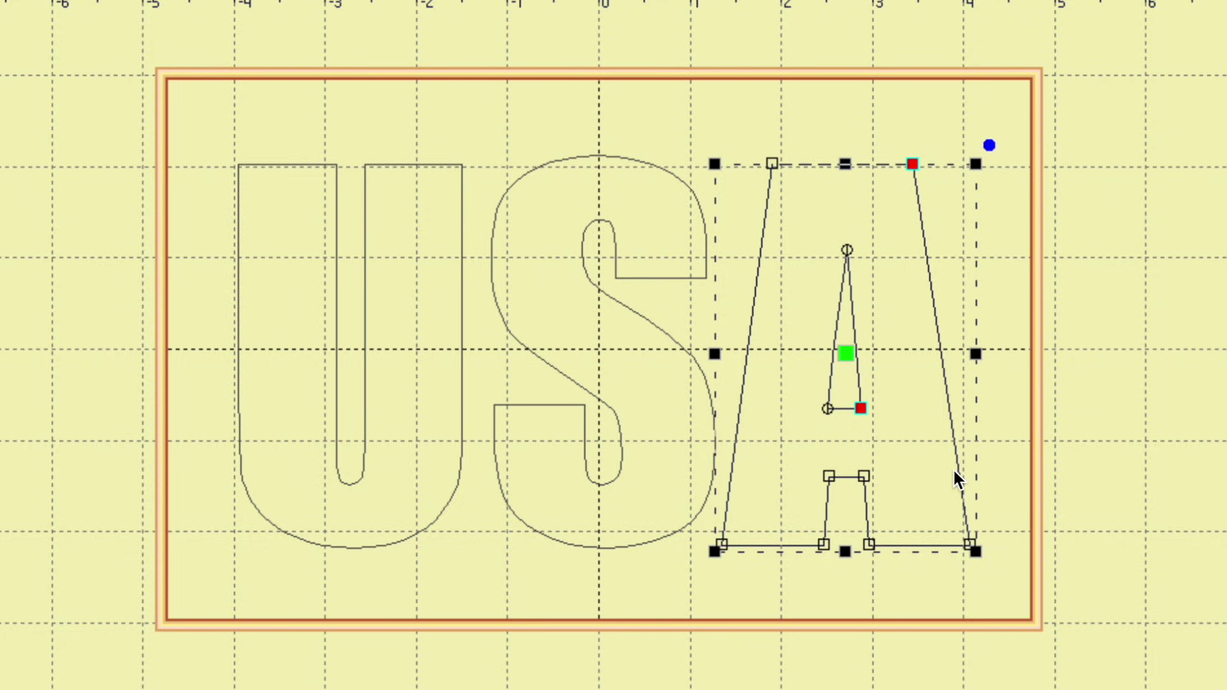
left_click(1106, 403)
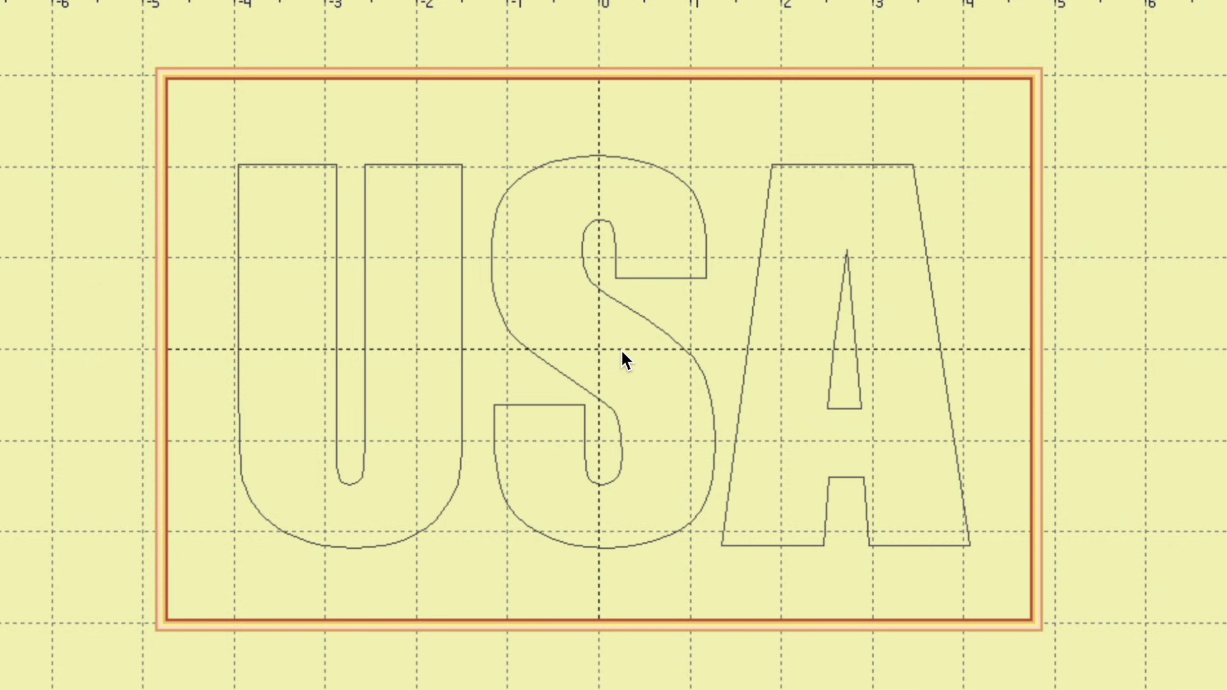
- Enlarge the letter S to about 3.1 inches wide and 5.6 inches high, filling most of the hoop's height
left_click(691, 358)
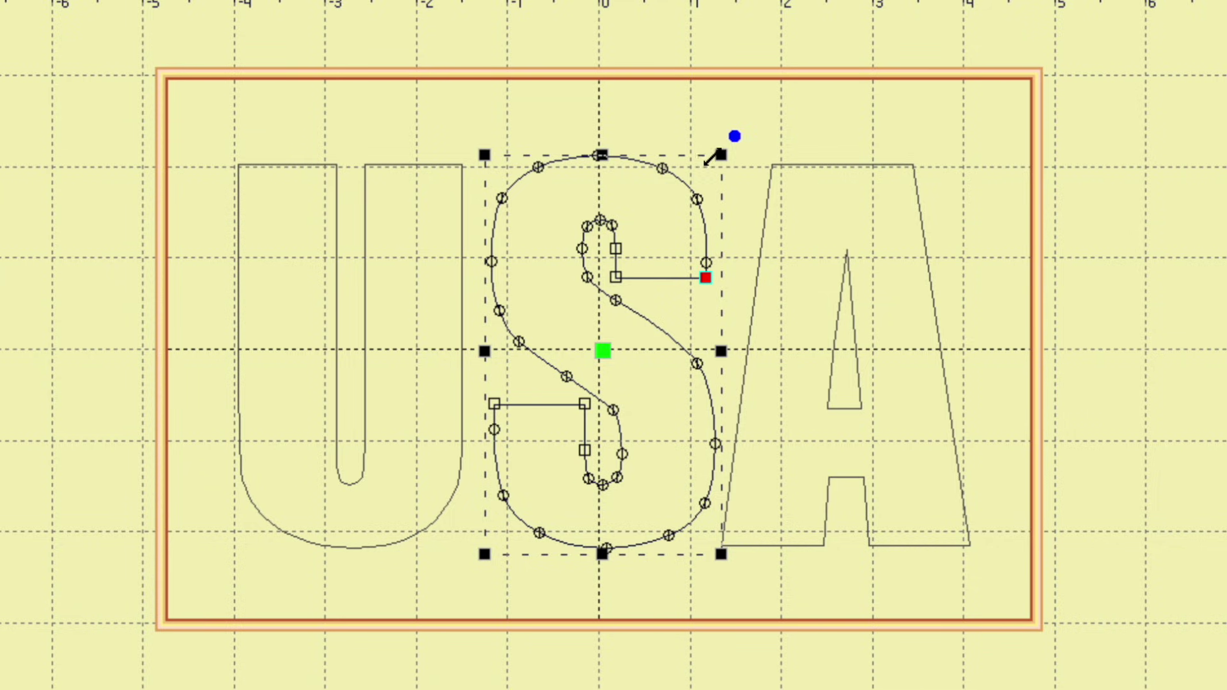
left_click_drag(719, 156, 739, 121)
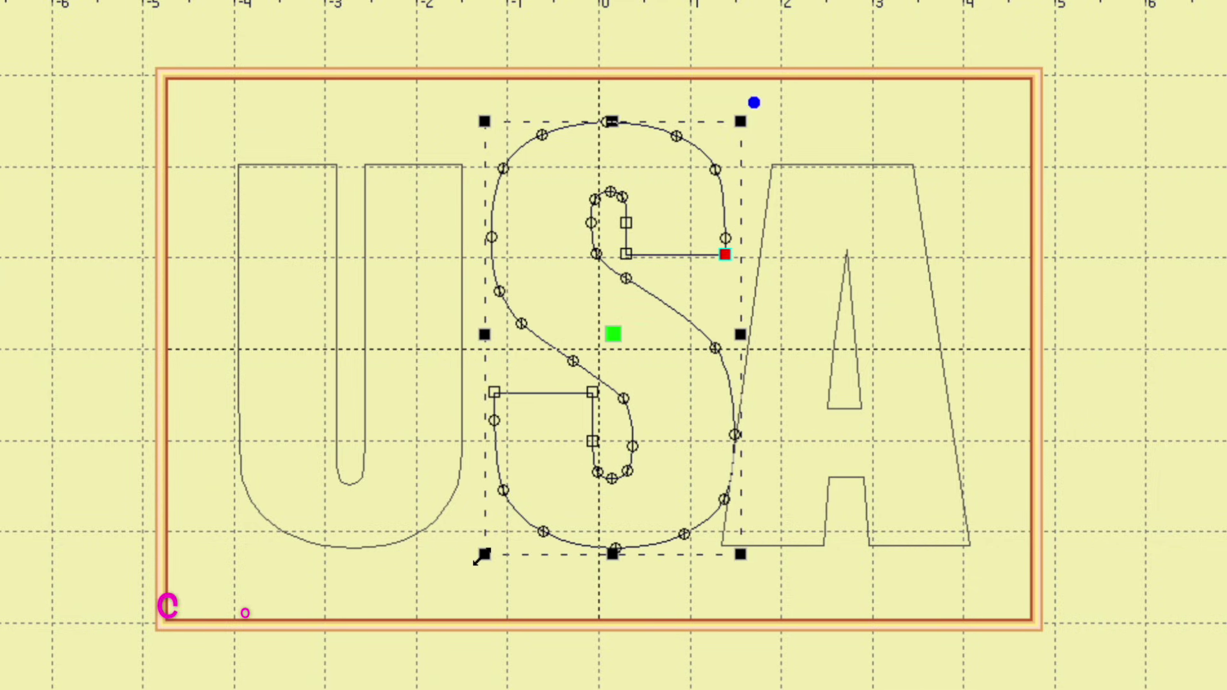
left_click_drag(484, 554, 455, 605)
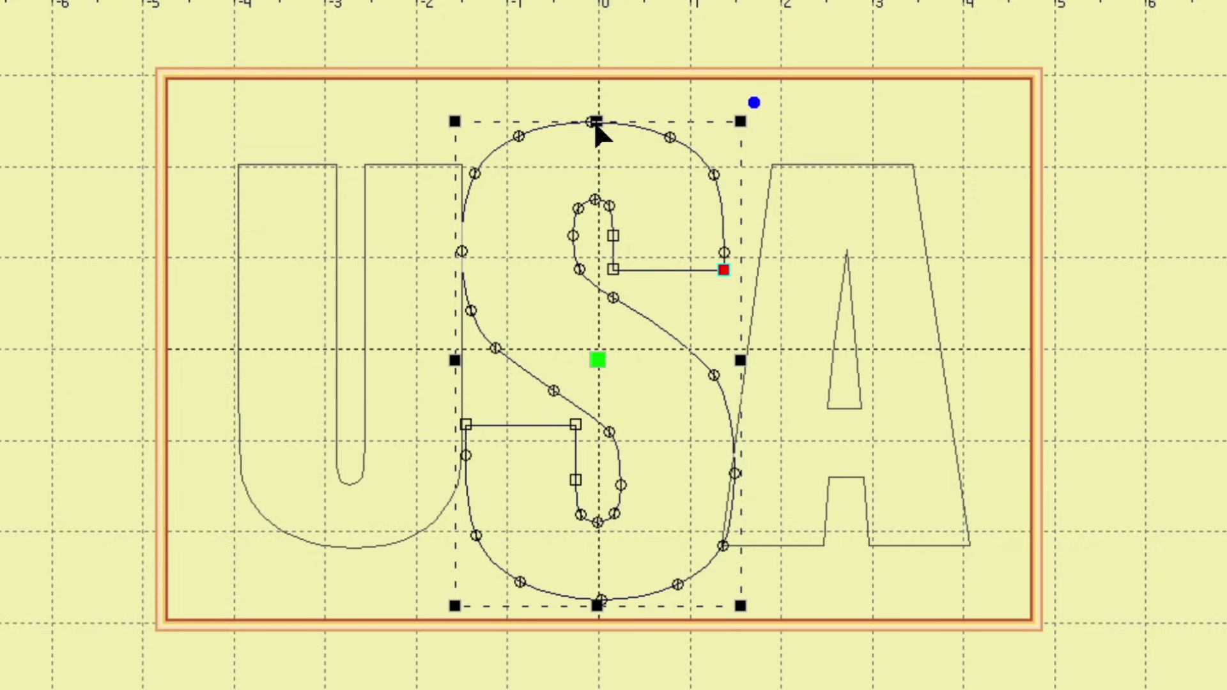
left_click_drag(591, 122, 594, 99)
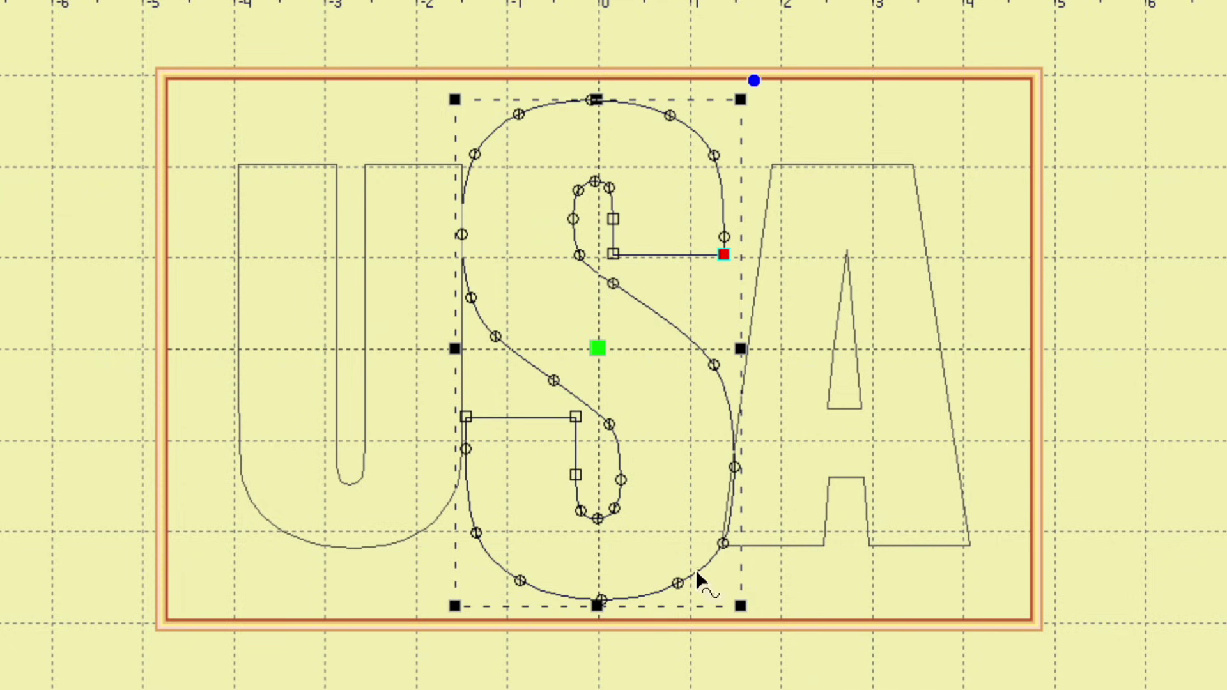
left_click_drag(596, 607, 600, 613)
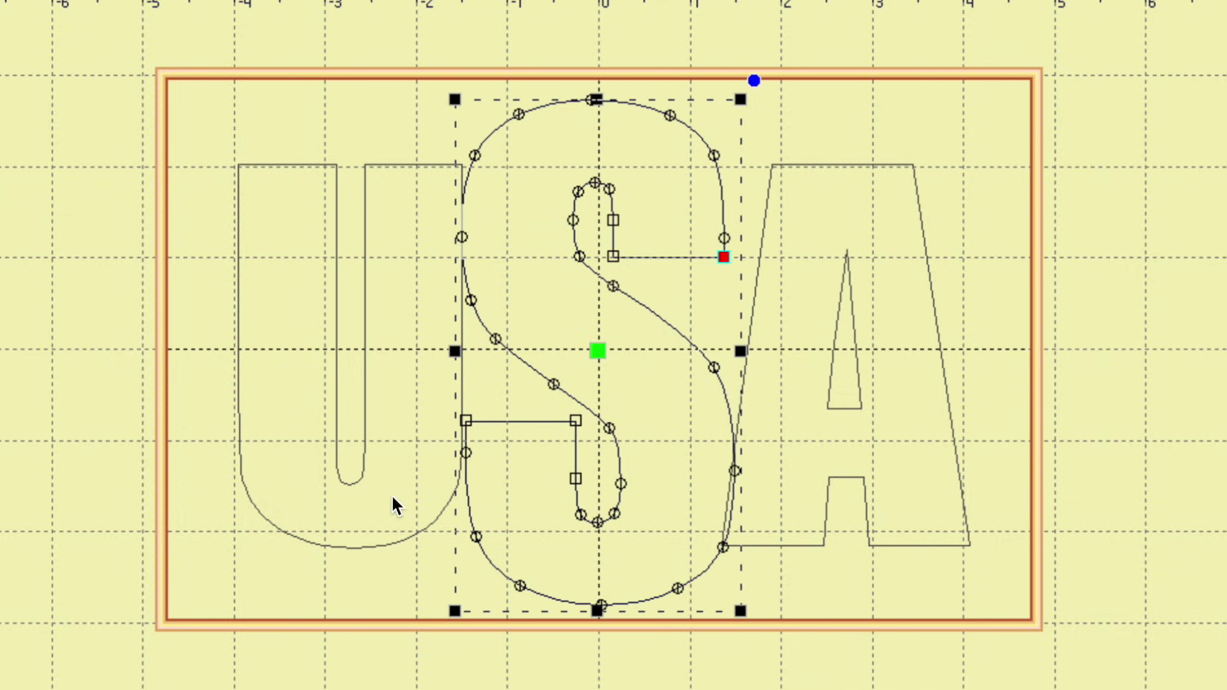
- Nudge the letter A about 0.3 inches to the right so it clears the enlarged S
left_click(892, 545)
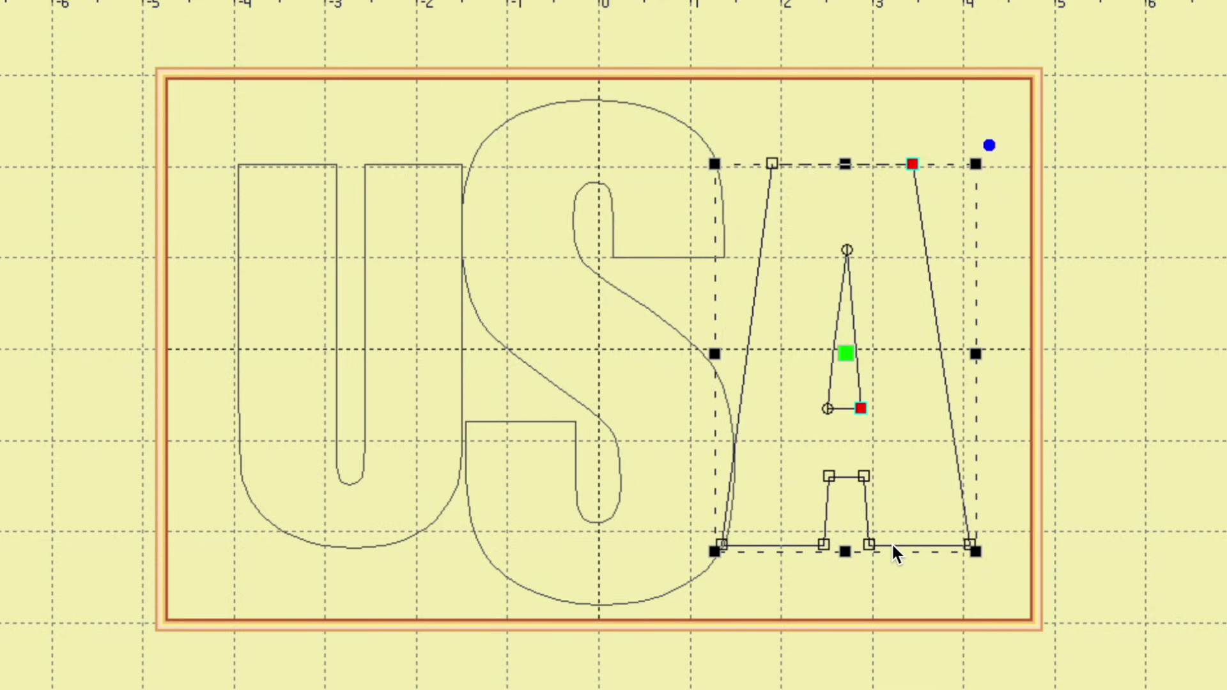
key("Right")
key("Right")
key("Right")
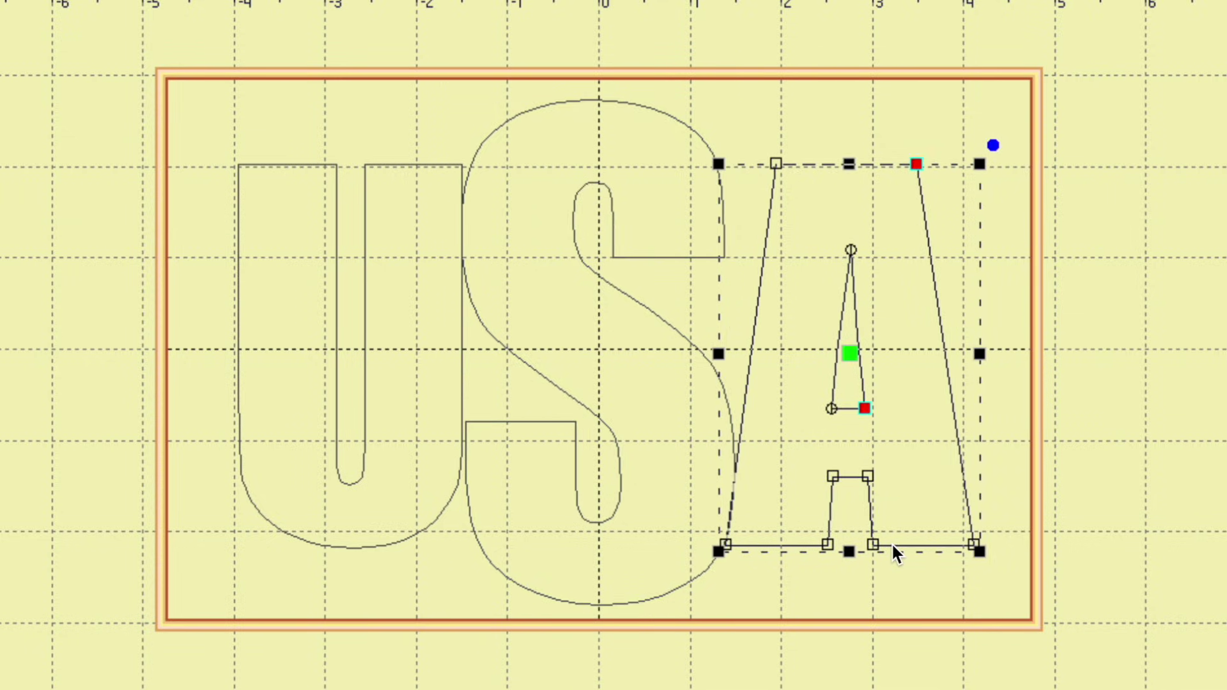
key("Right")
key("Right")
key("Right")
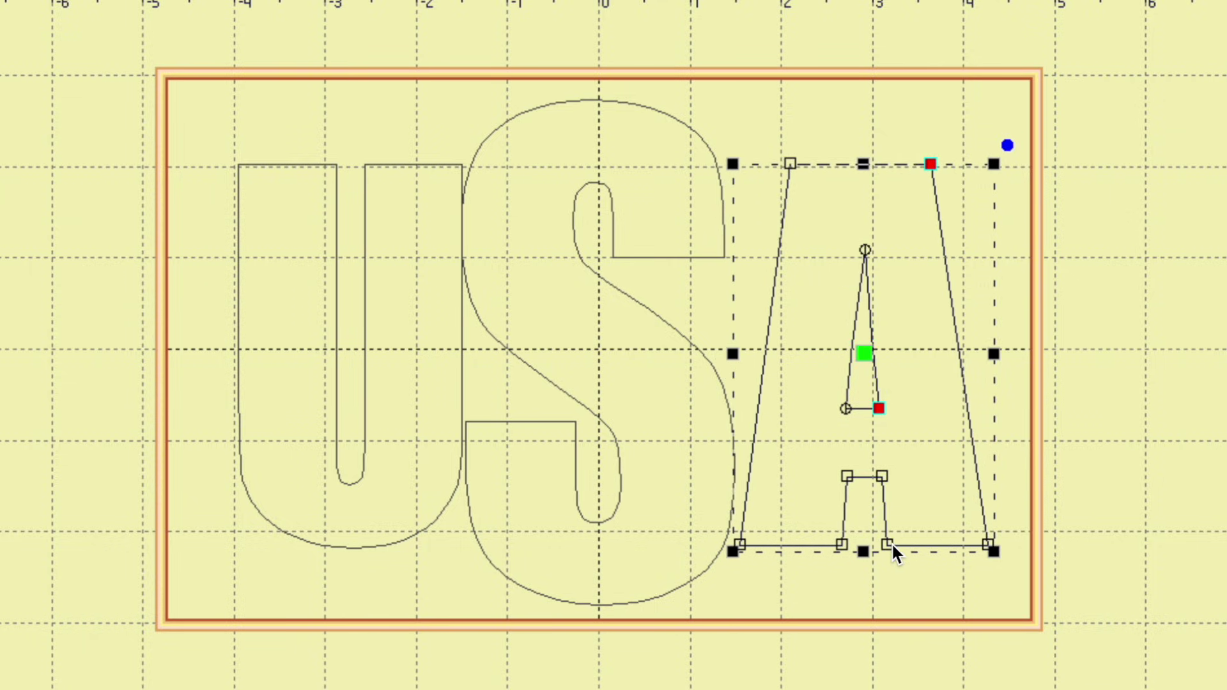
key("Right")
key("Right")
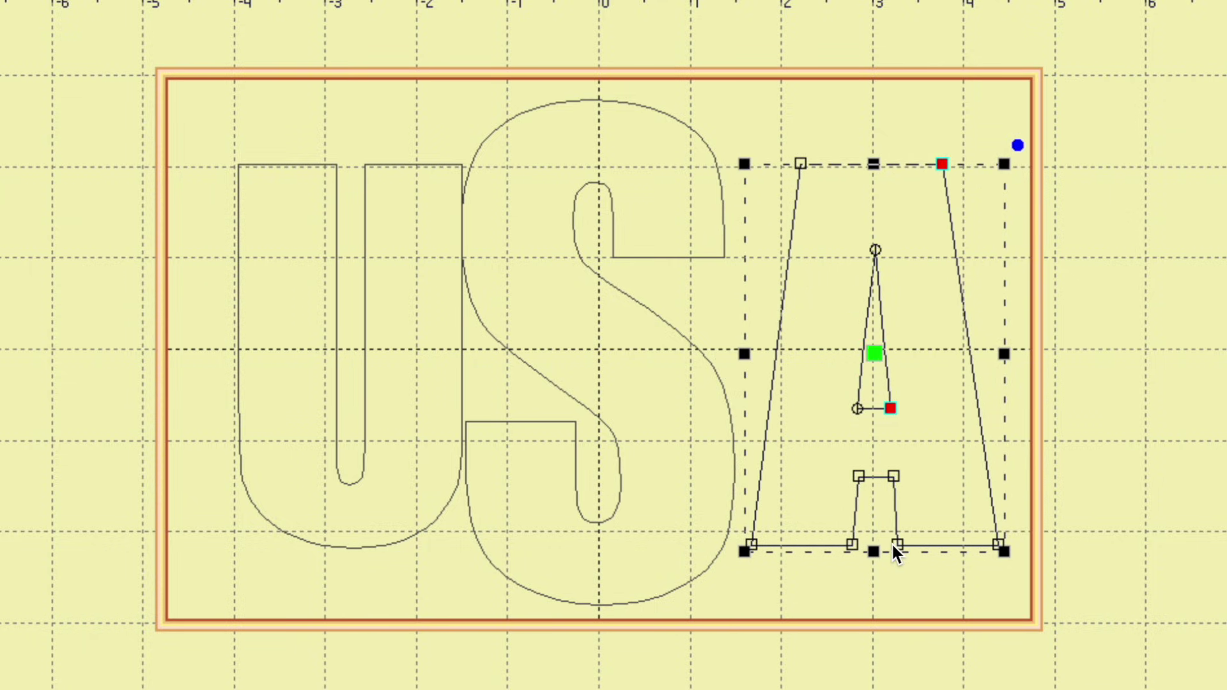
- Nudge the letter U about 0.3 inches to the left until it clears the S, then deselect it
left_click(392, 540)
key("Left")
key("Left")
key("Left")
key("Left")
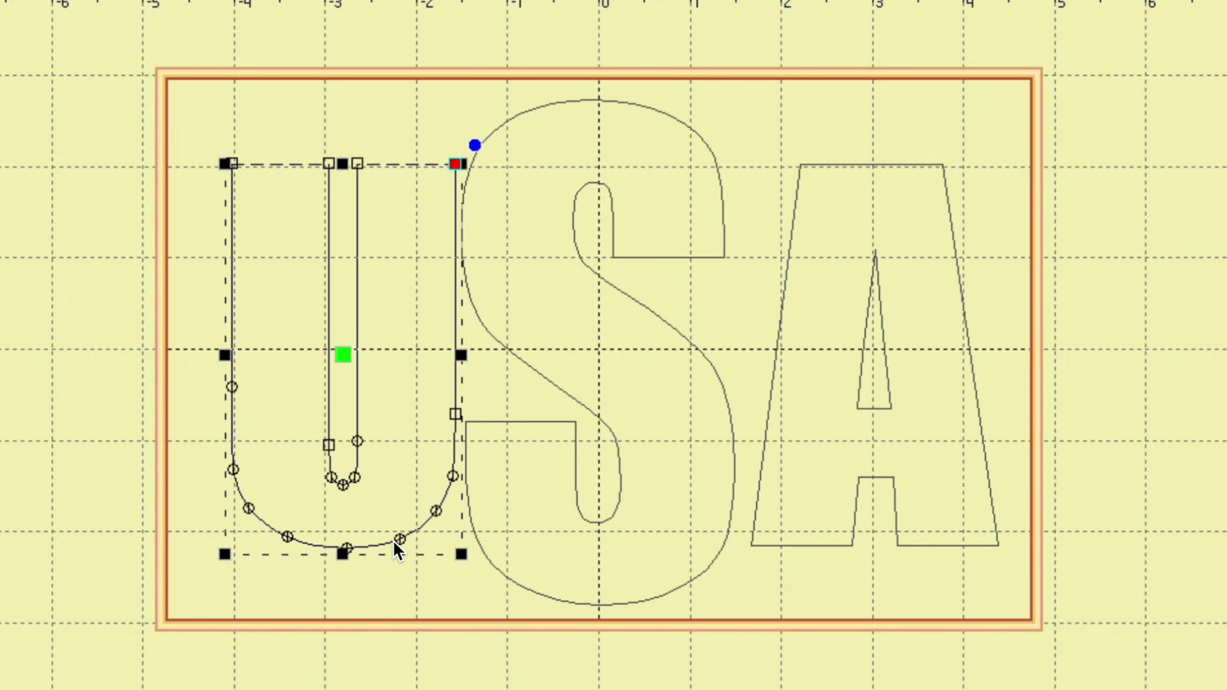
key("Left")
key("Left")
key("Left")
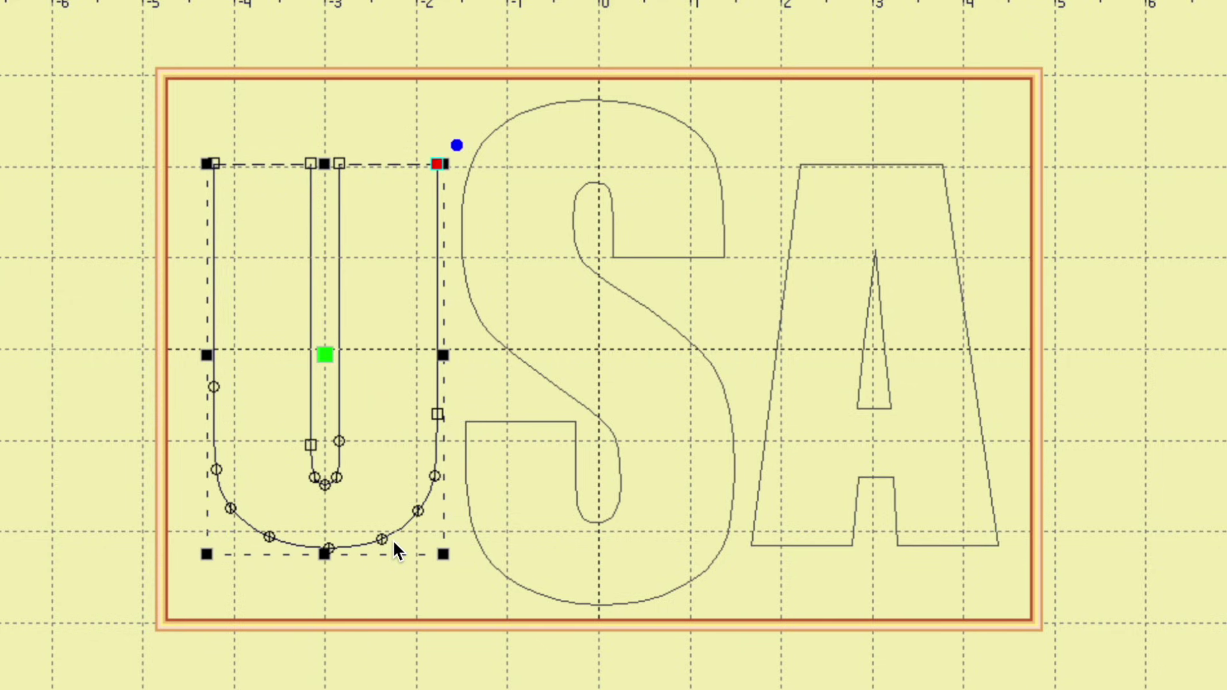
left_click(1162, 576)
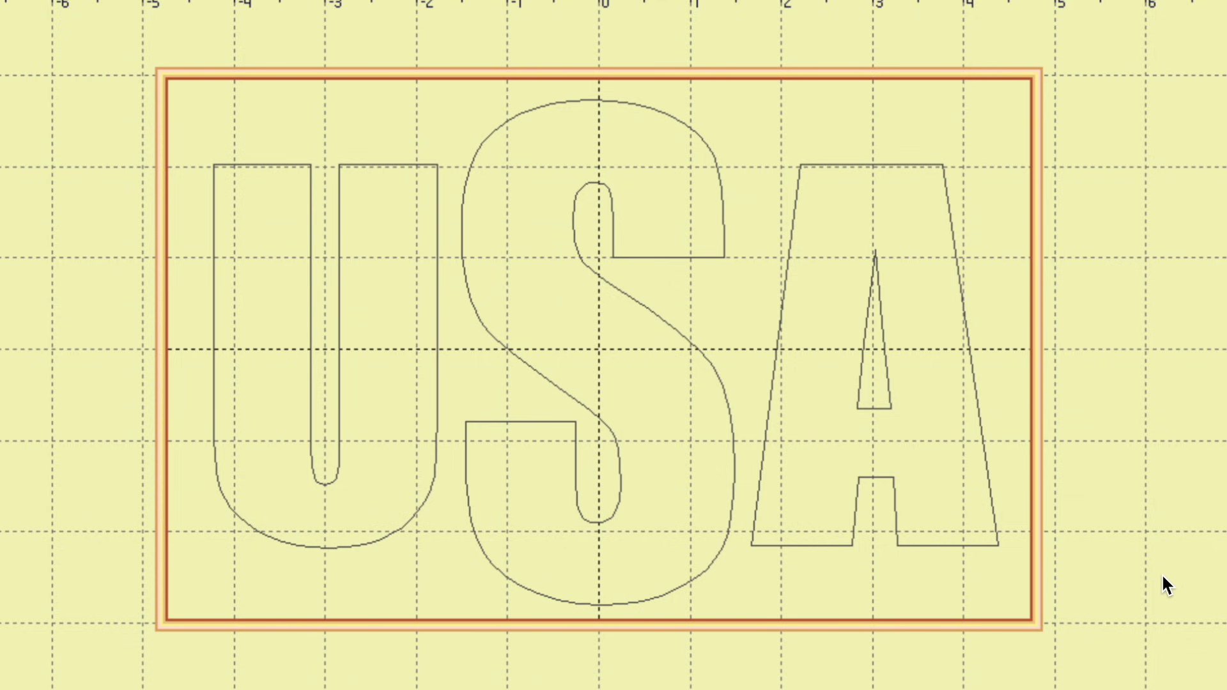
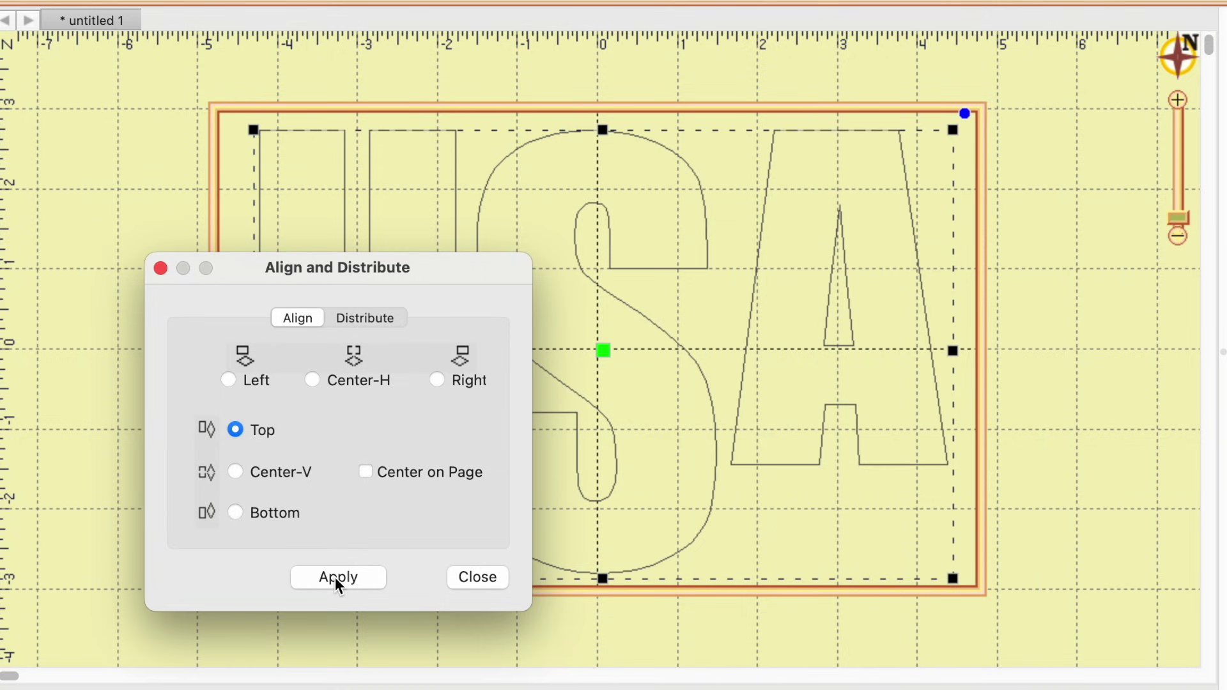
- Align the three selected letters with each other using Center-V alignment
left_click_drag(439, 267, 271, 349)
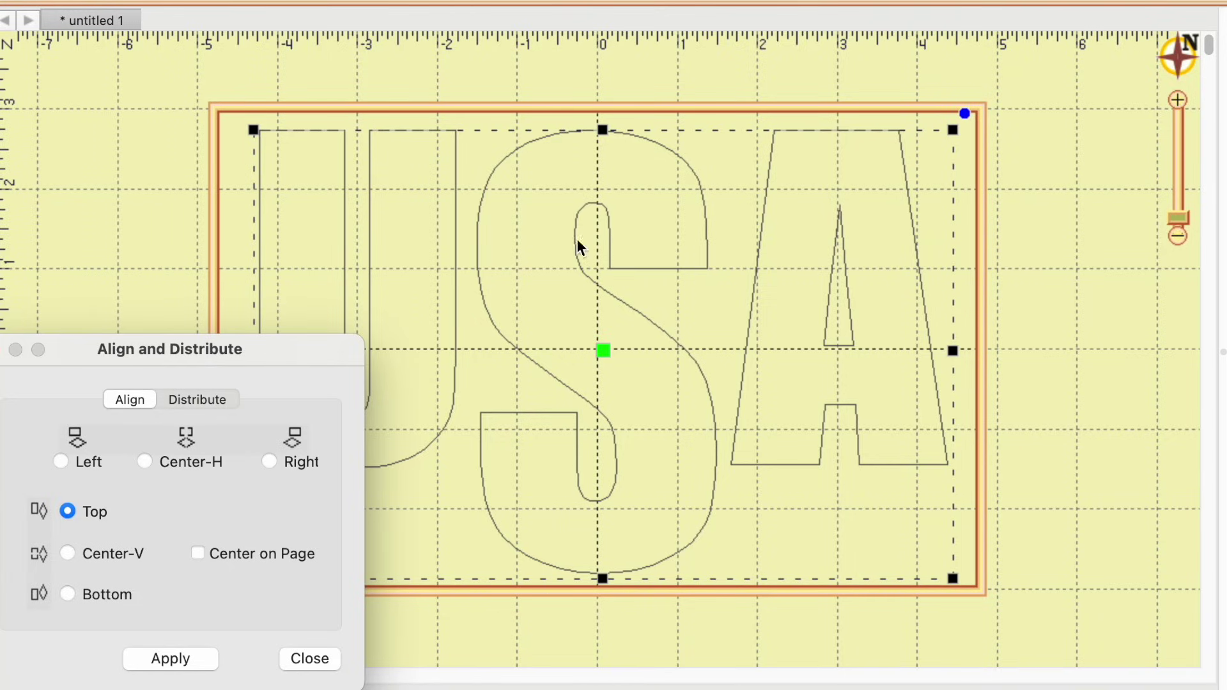
left_click(67, 554)
left_click(186, 659)
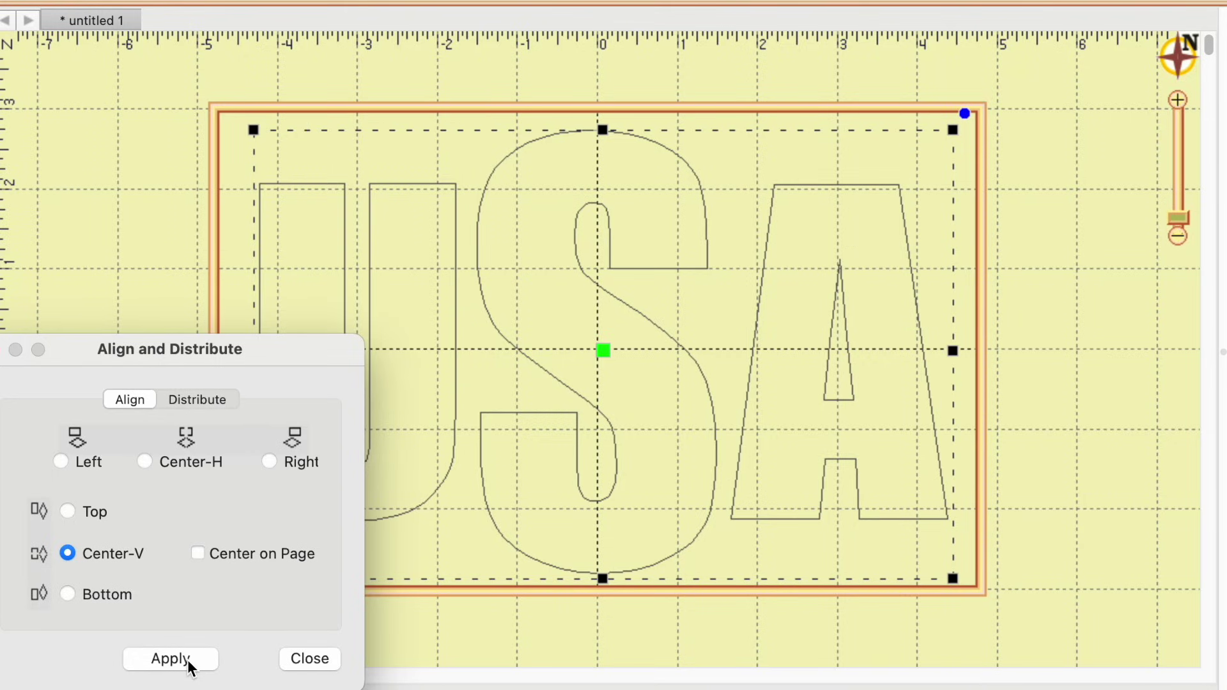
- Distribute the three letters horizontally by their centers within the extent of the selection, and finish aligning
left_click(201, 400)
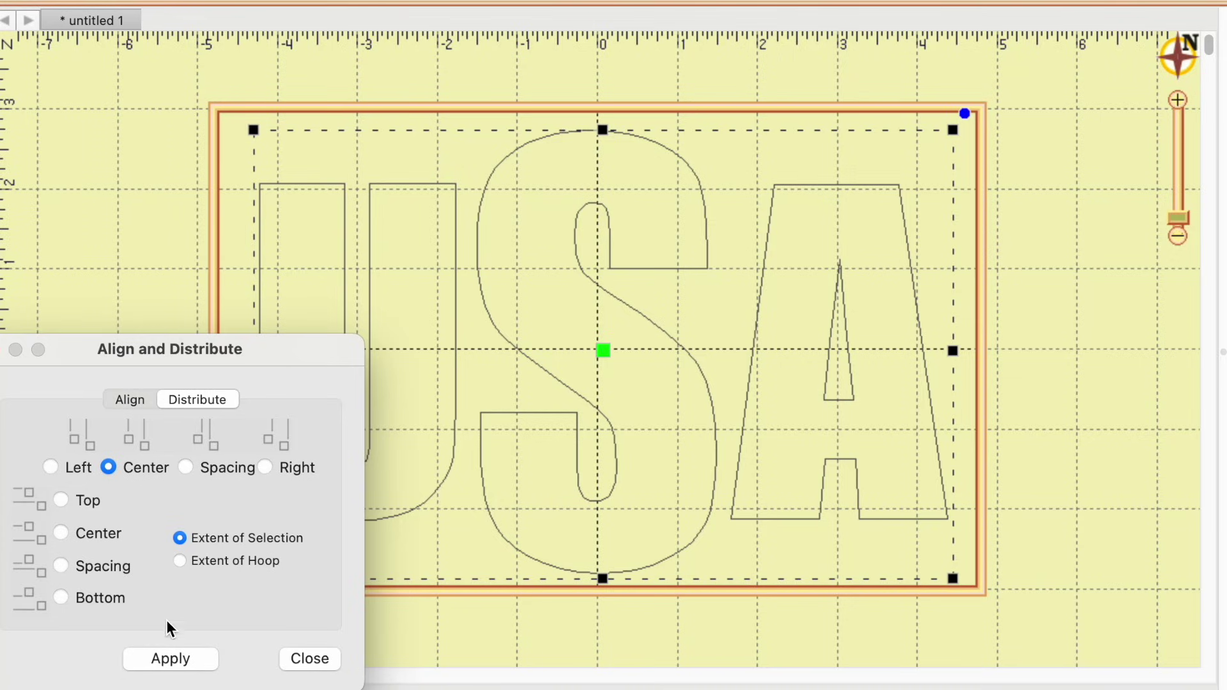
left_click(171, 659)
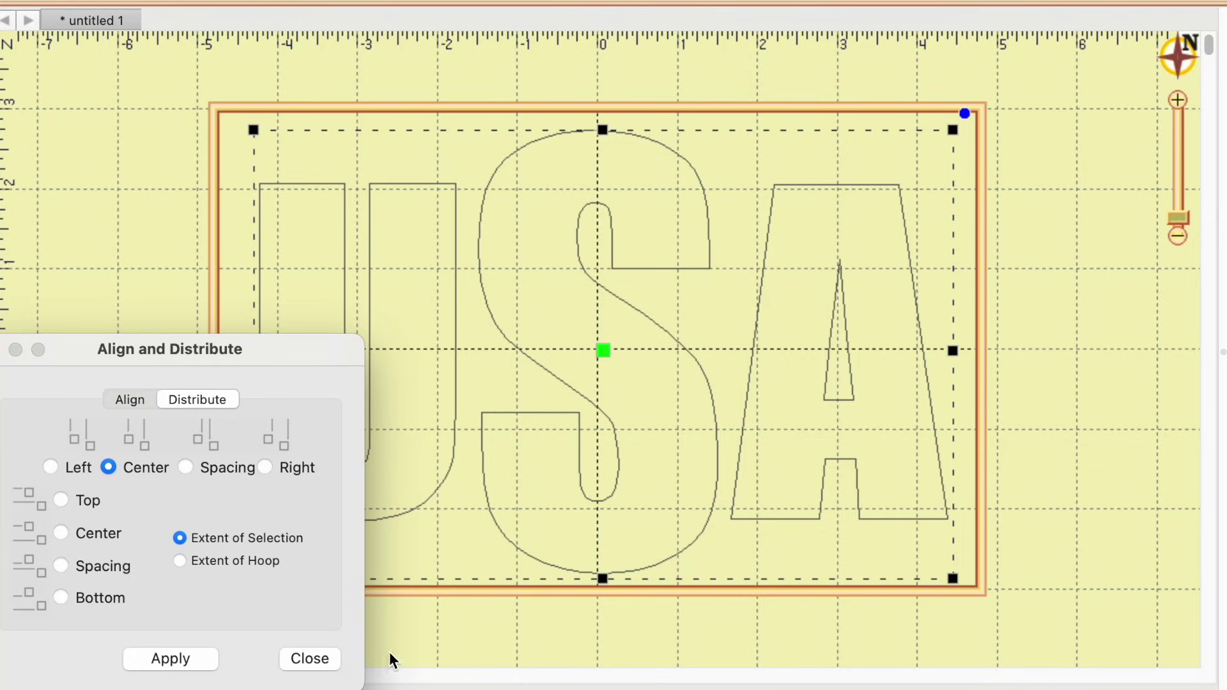
left_click(310, 658)
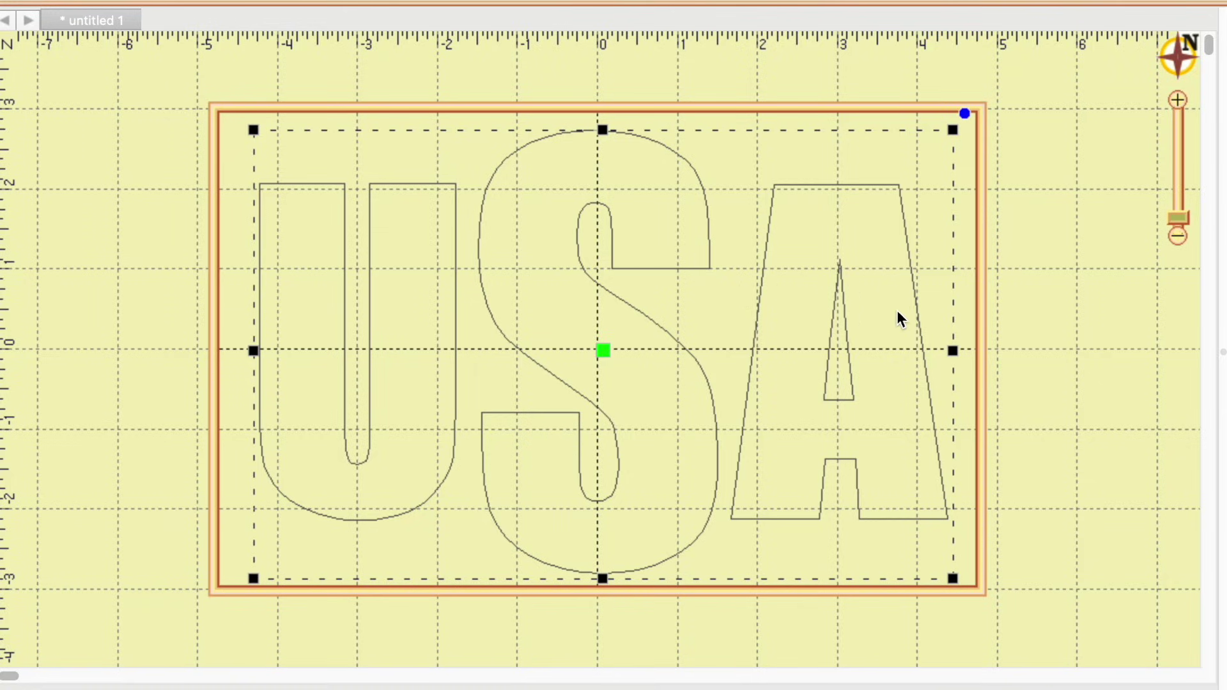
- Nudge the letter S slightly to the left, away from the A, and deselect it
left_click(726, 634)
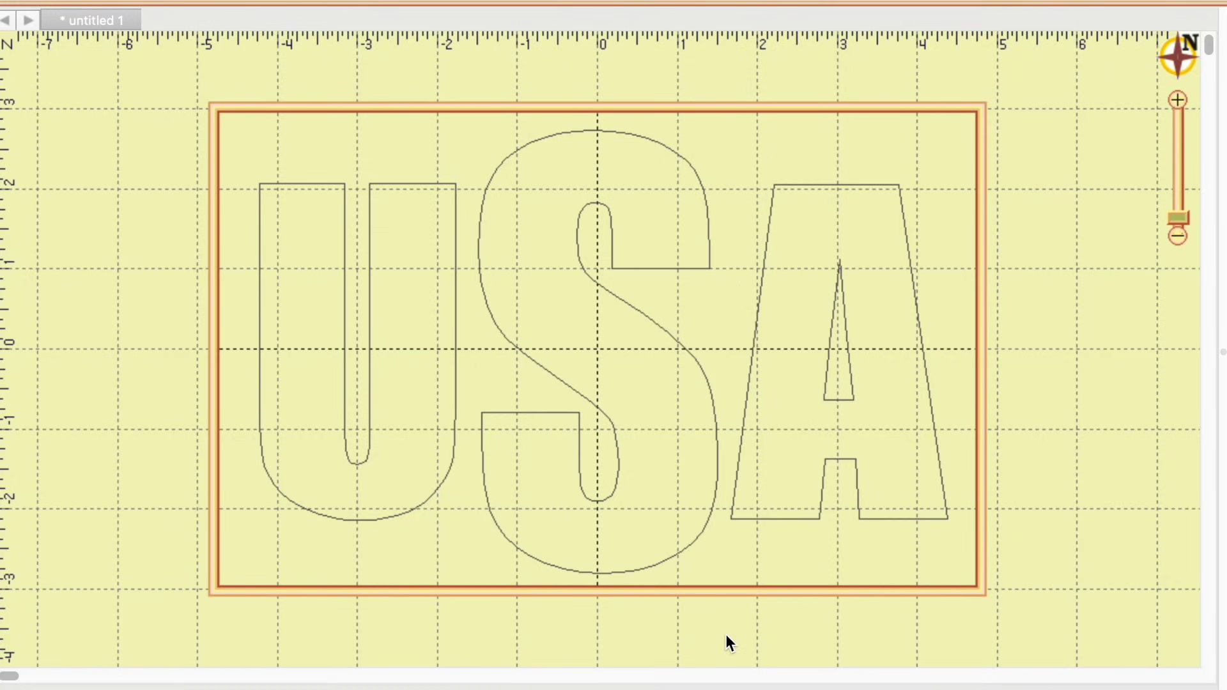
left_click(682, 565)
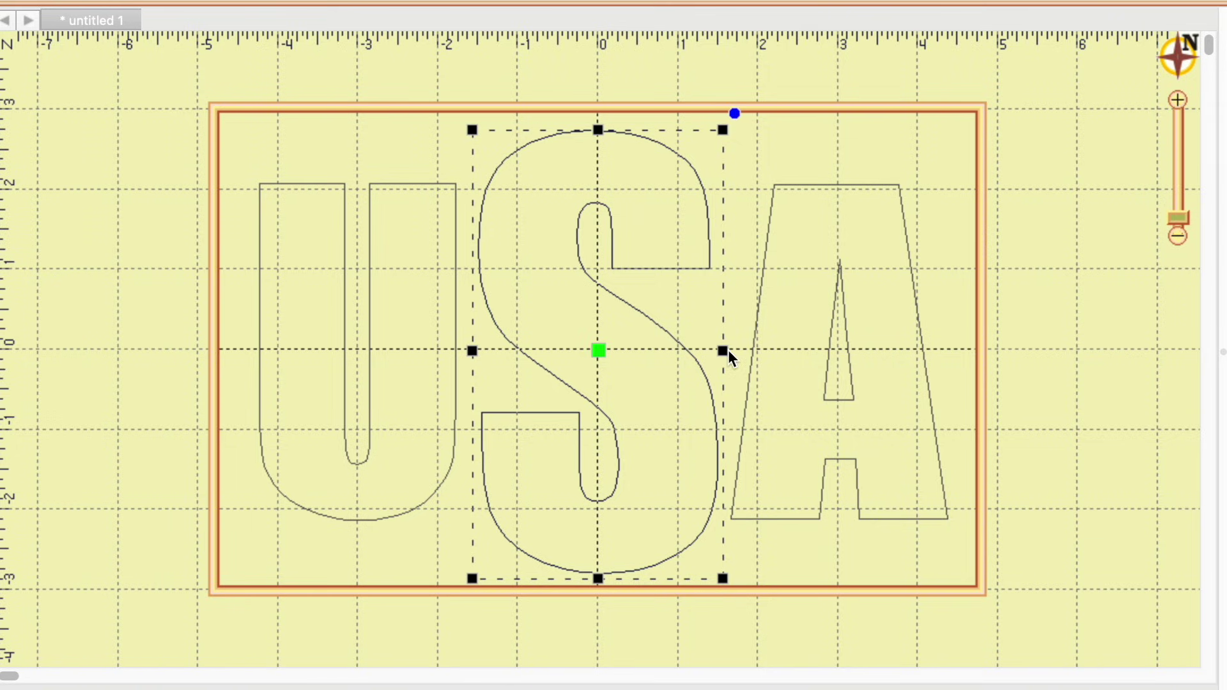
key("Left")
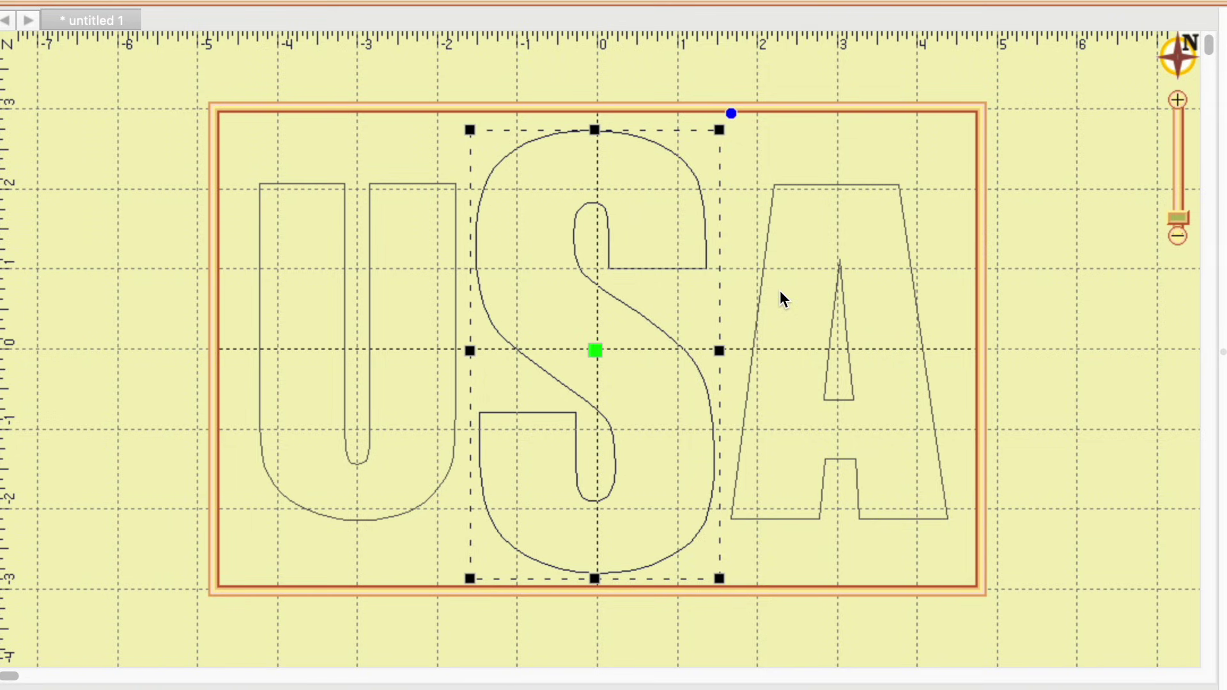
left_click(835, 567)
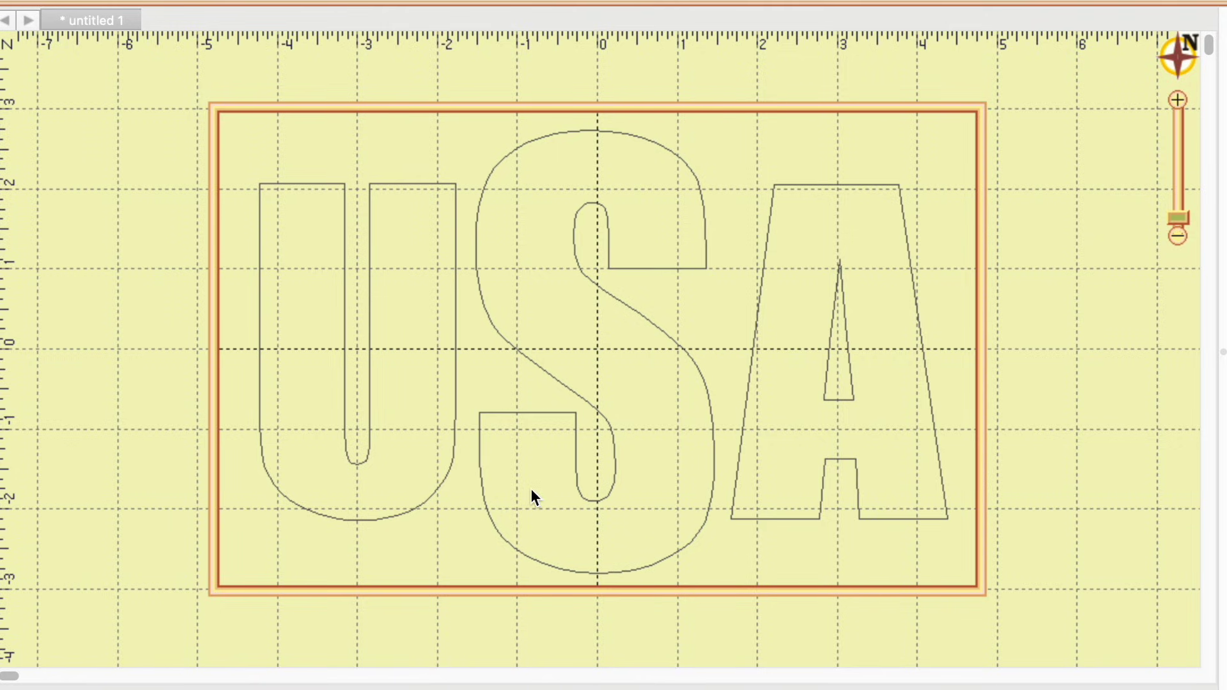
- Nudge the letter U slightly to the left to widen its gap from the S, and deselect it
left_click(437, 497)
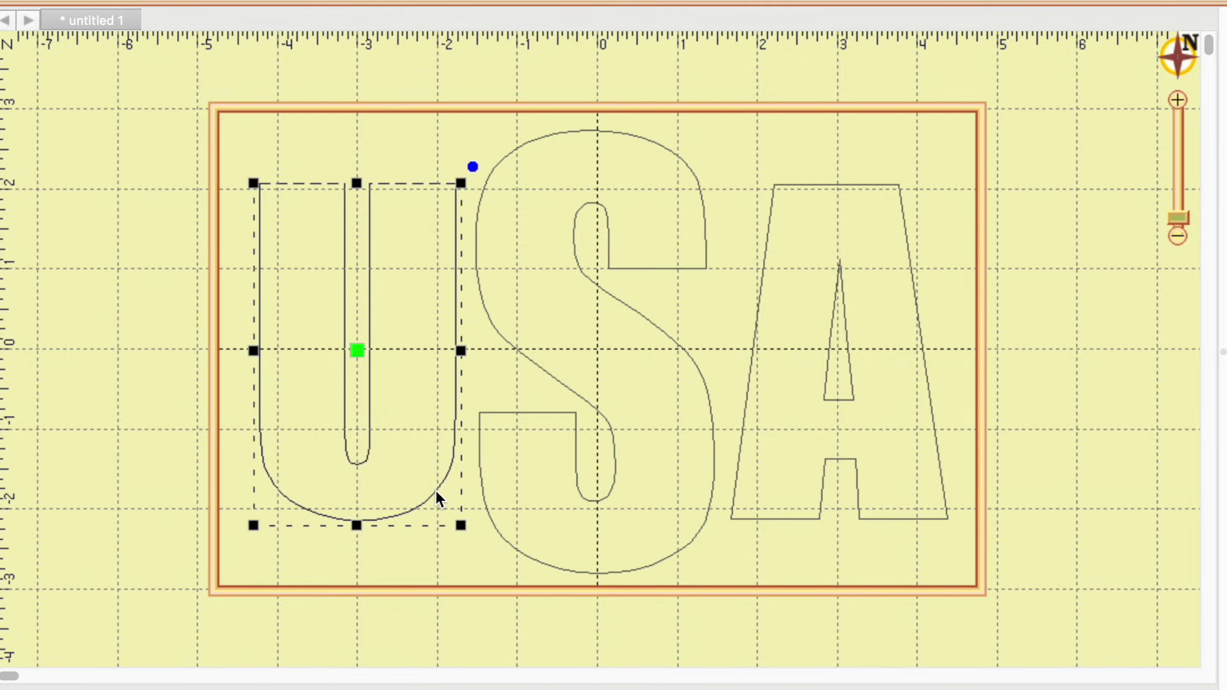
key("Left")
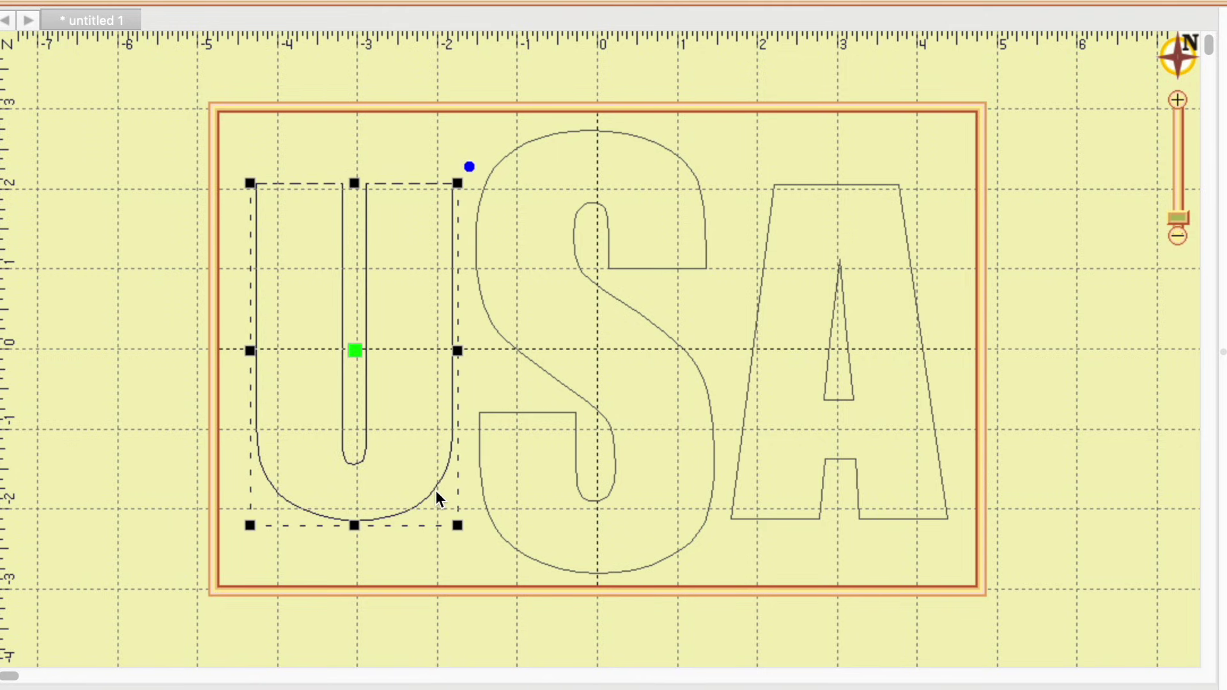
left_click(818, 603)
- Stretch the letter S slightly taller by raising its upper edge toward the hoop border, then deselect it
left_click(704, 267)
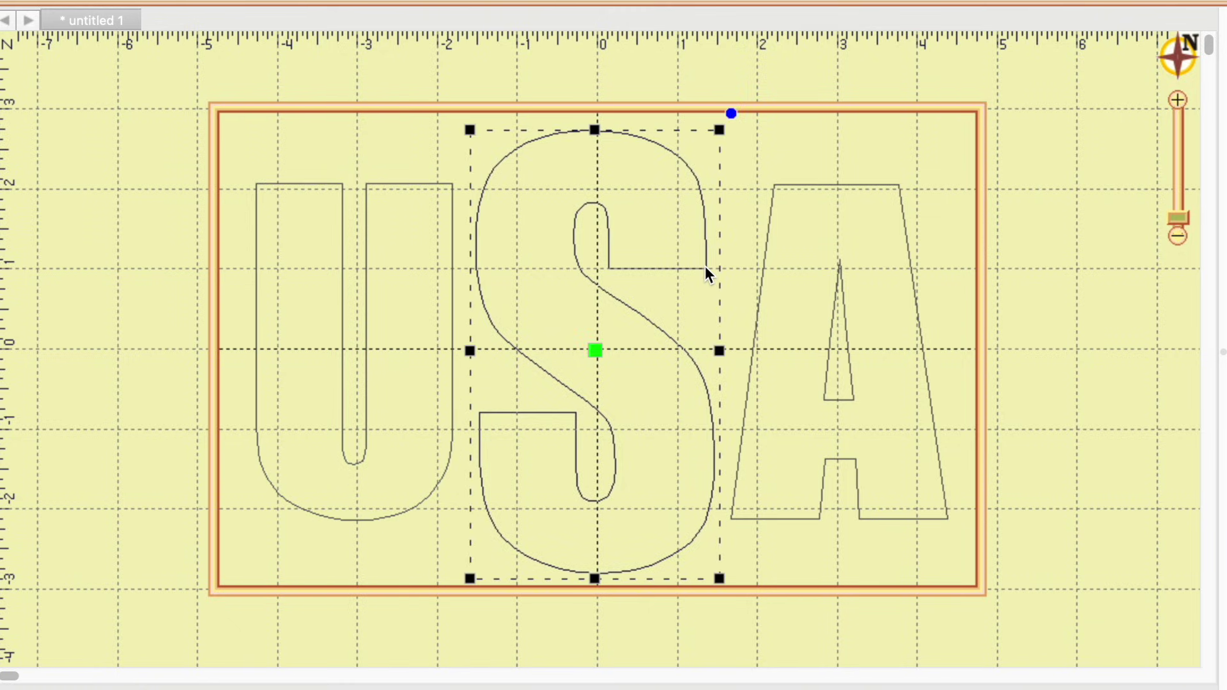
left_click_drag(593, 130, 594, 123)
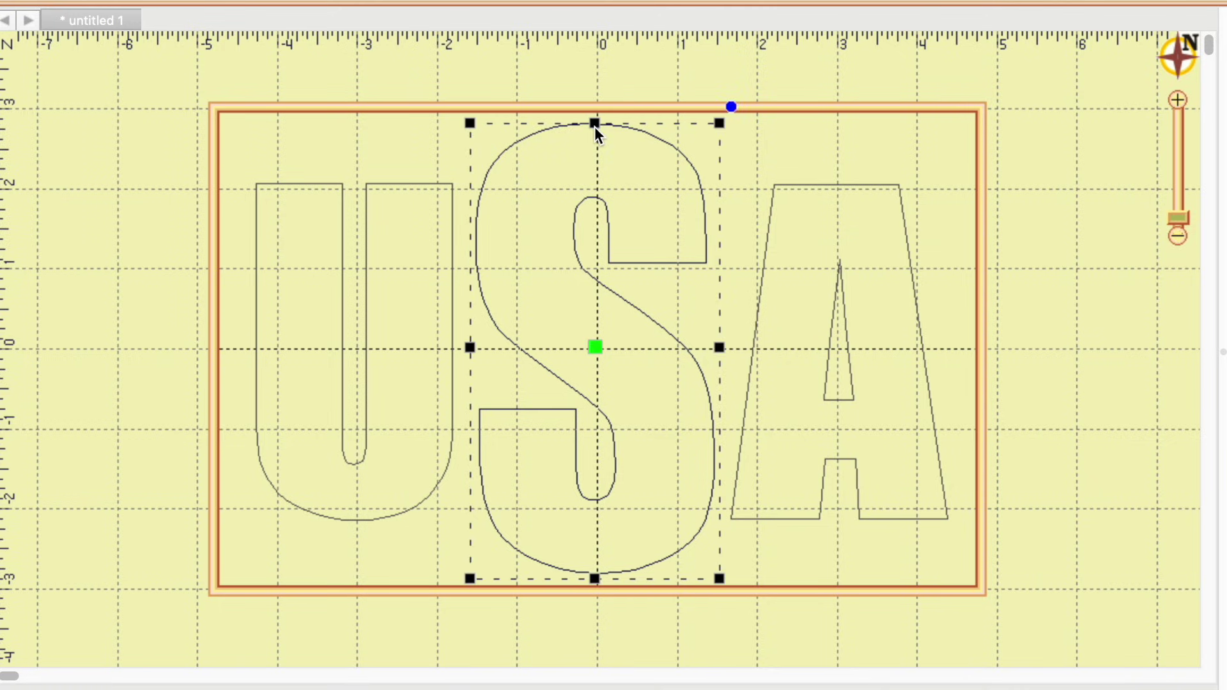
left_click_drag(577, 542, 1052, 650)
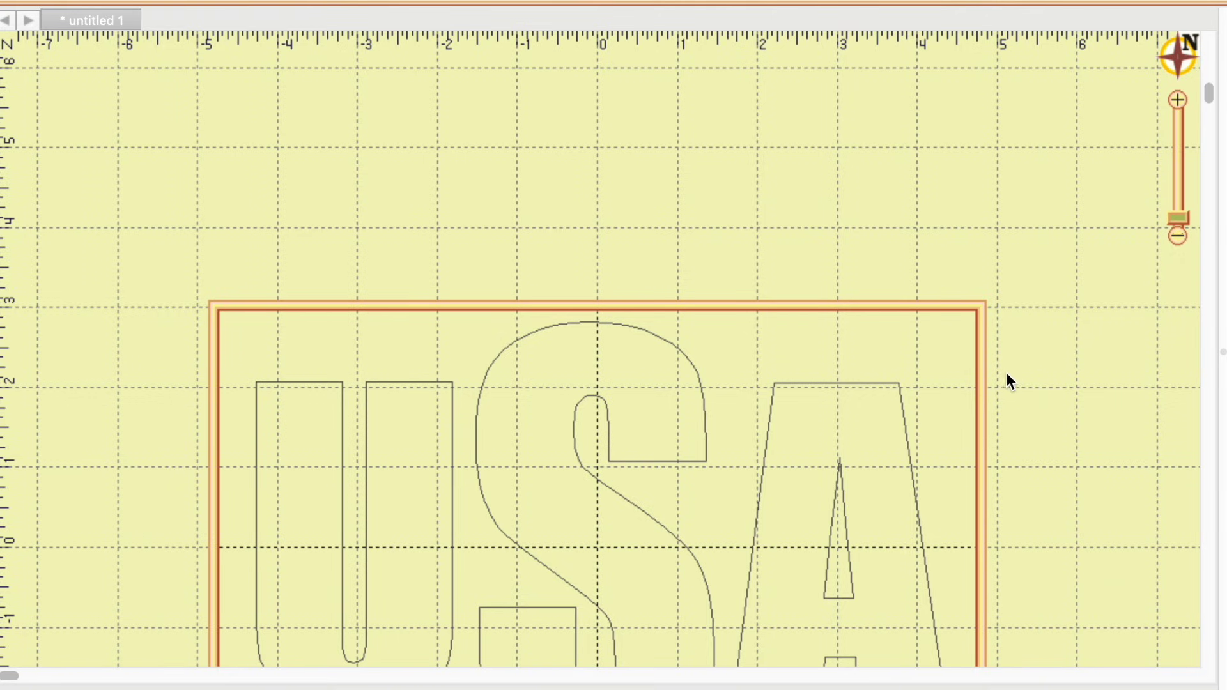
left_click_drag(896, 465, 930, 295)
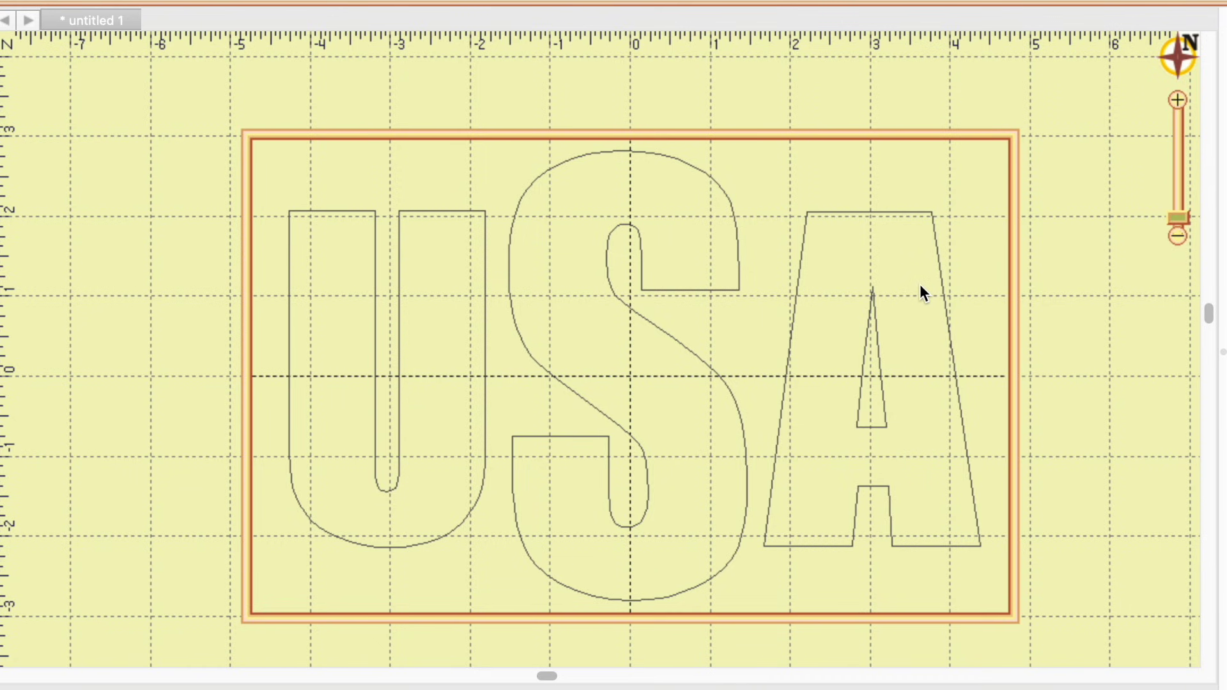
- Select all three letters and align them with each other using Center-V alignment
left_click_drag(220, 99, 1063, 624)
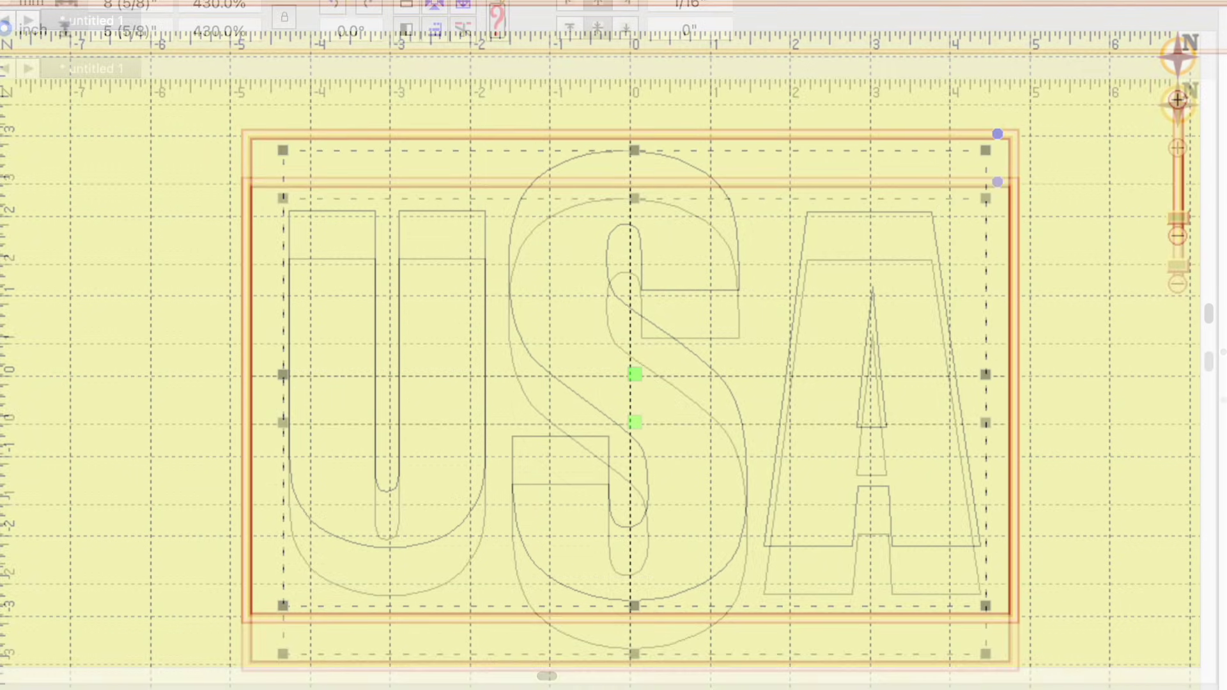
left_click(437, 30)
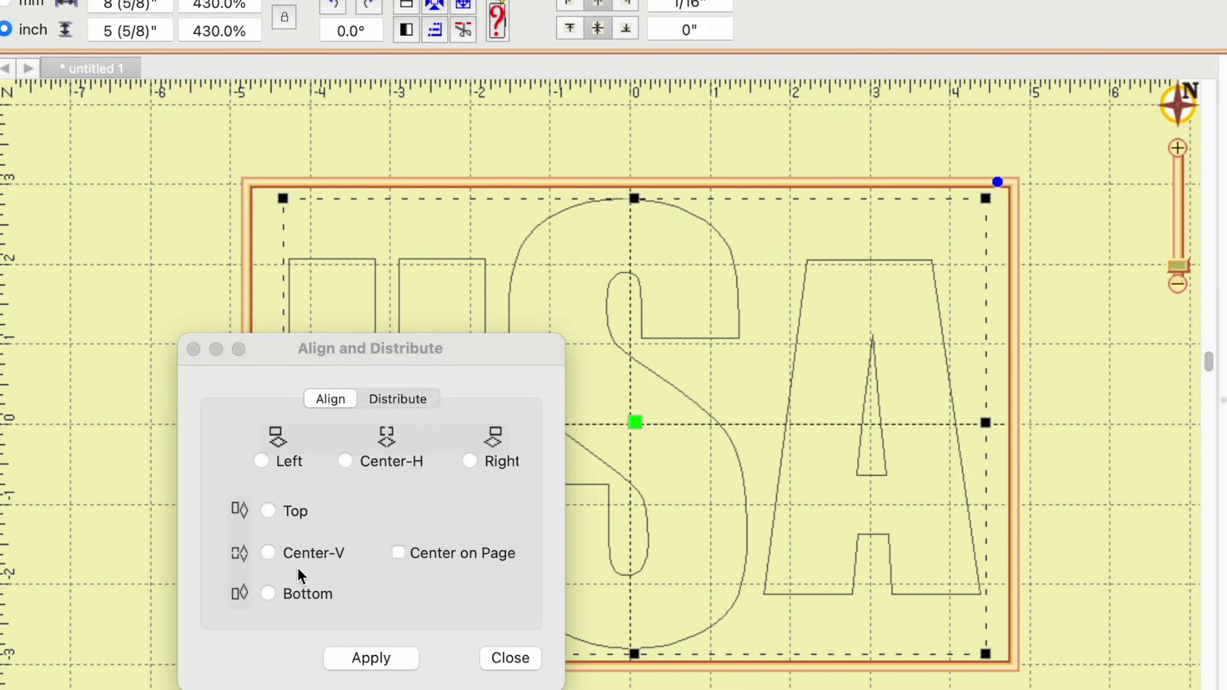
left_click(271, 549)
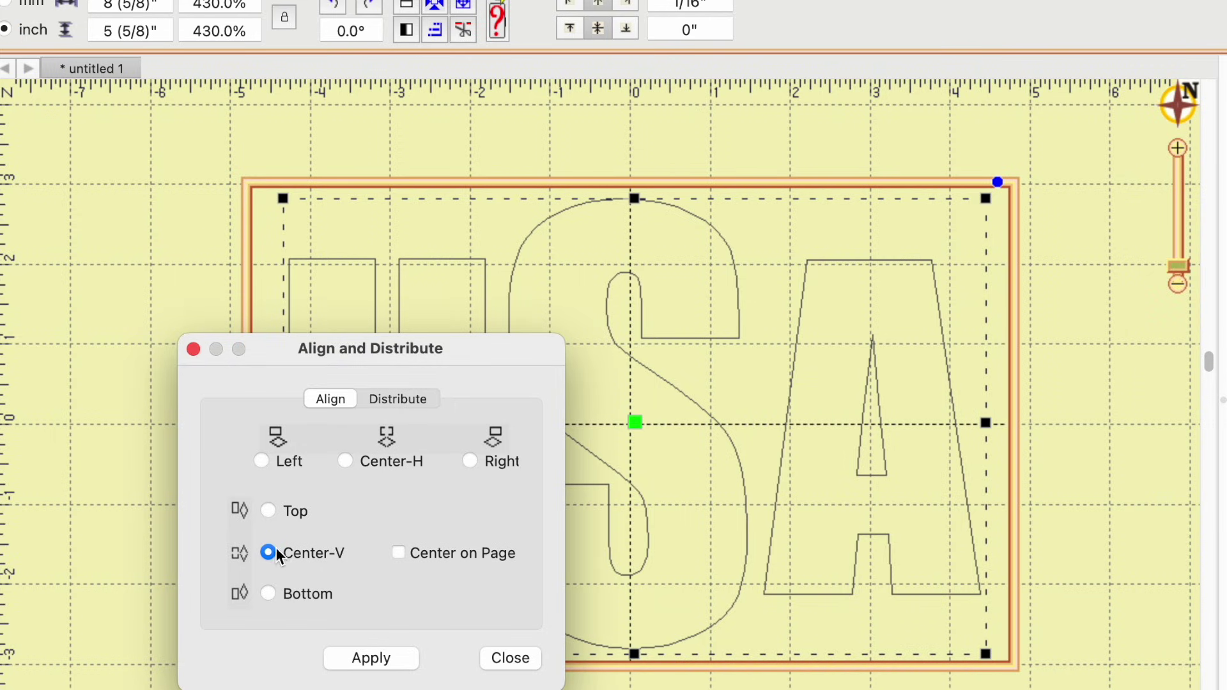
left_click(379, 660)
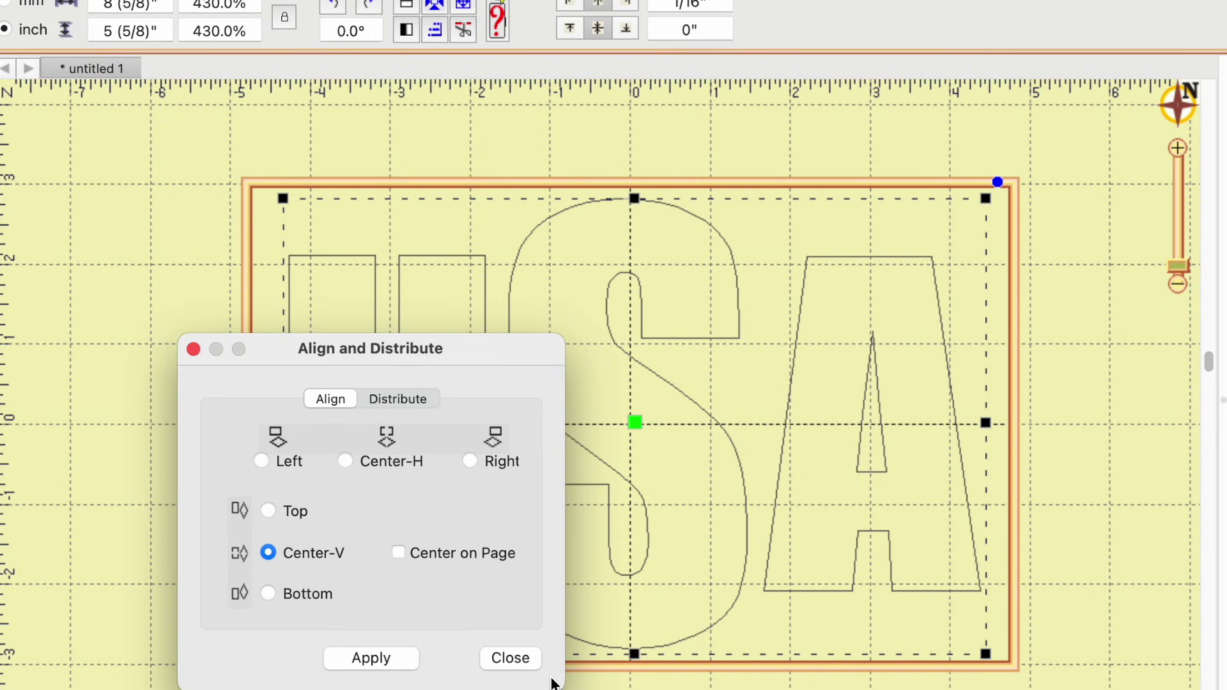
left_click(511, 659)
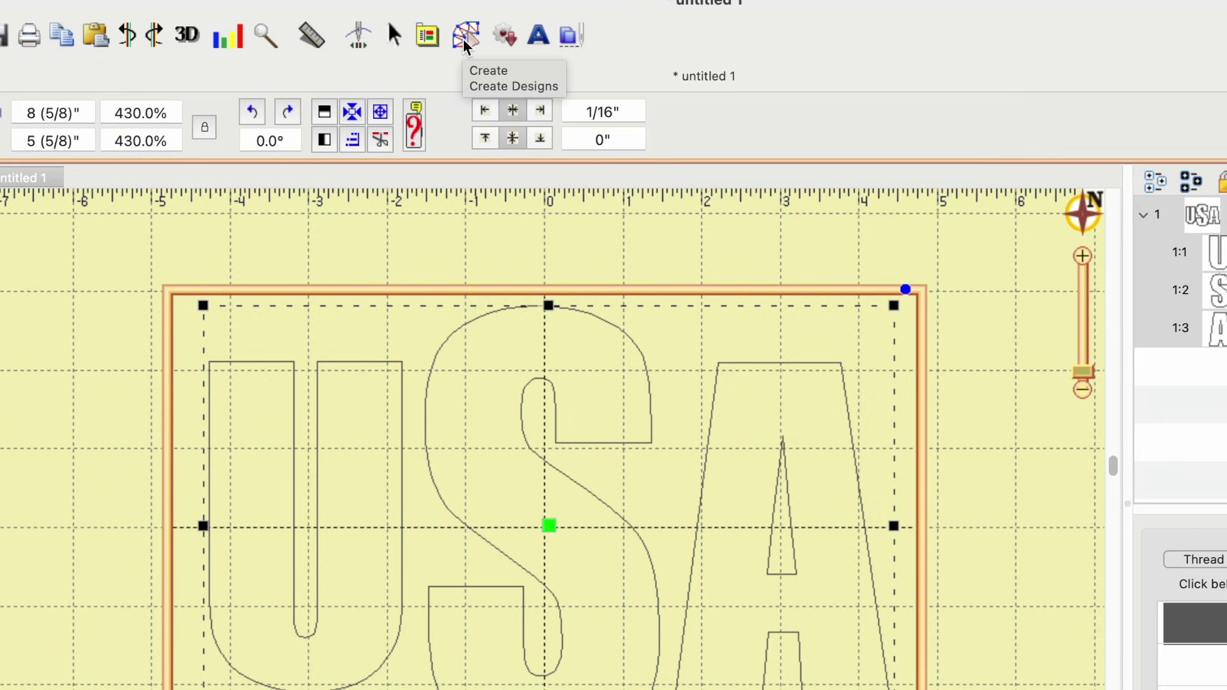
- Convert the three letter outlines to fill stitches, then change them to applique
left_click(465, 39)
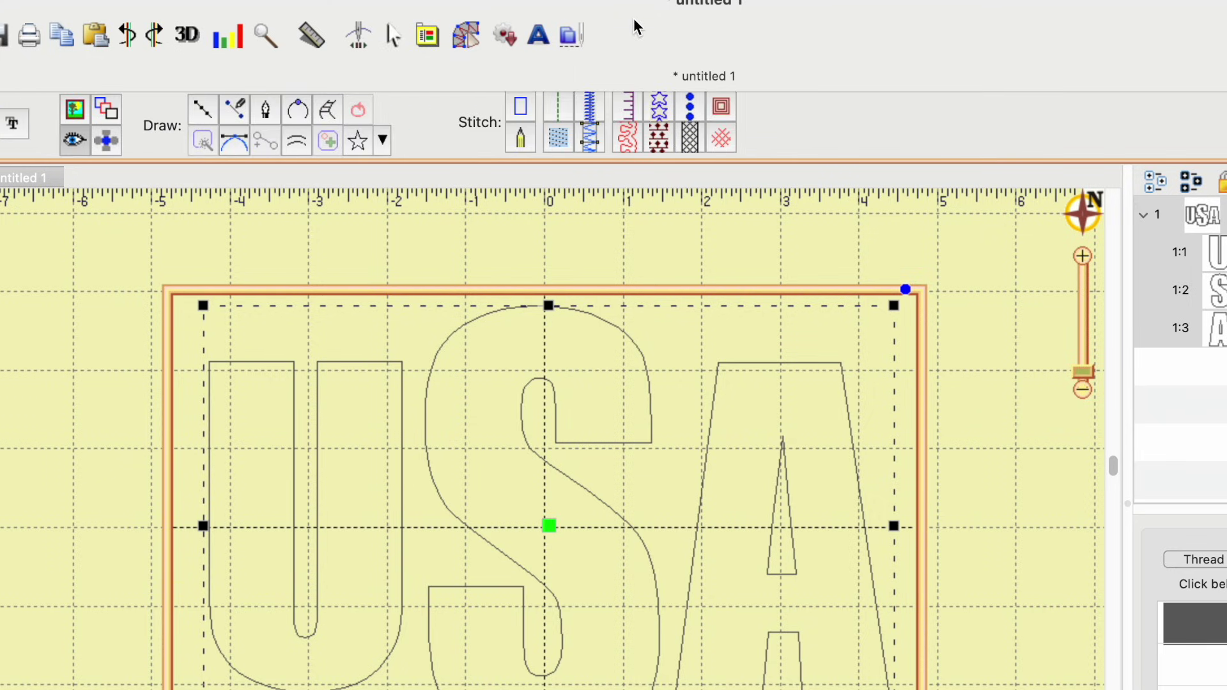
left_click(559, 140)
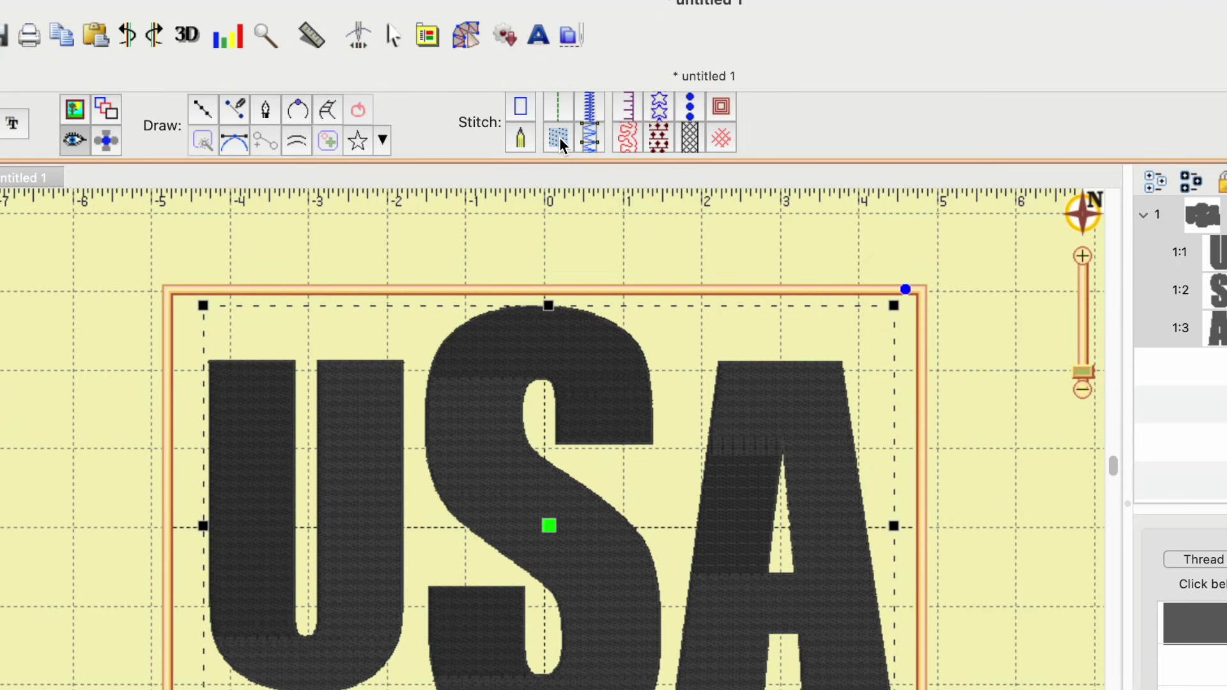
left_click(630, 104)
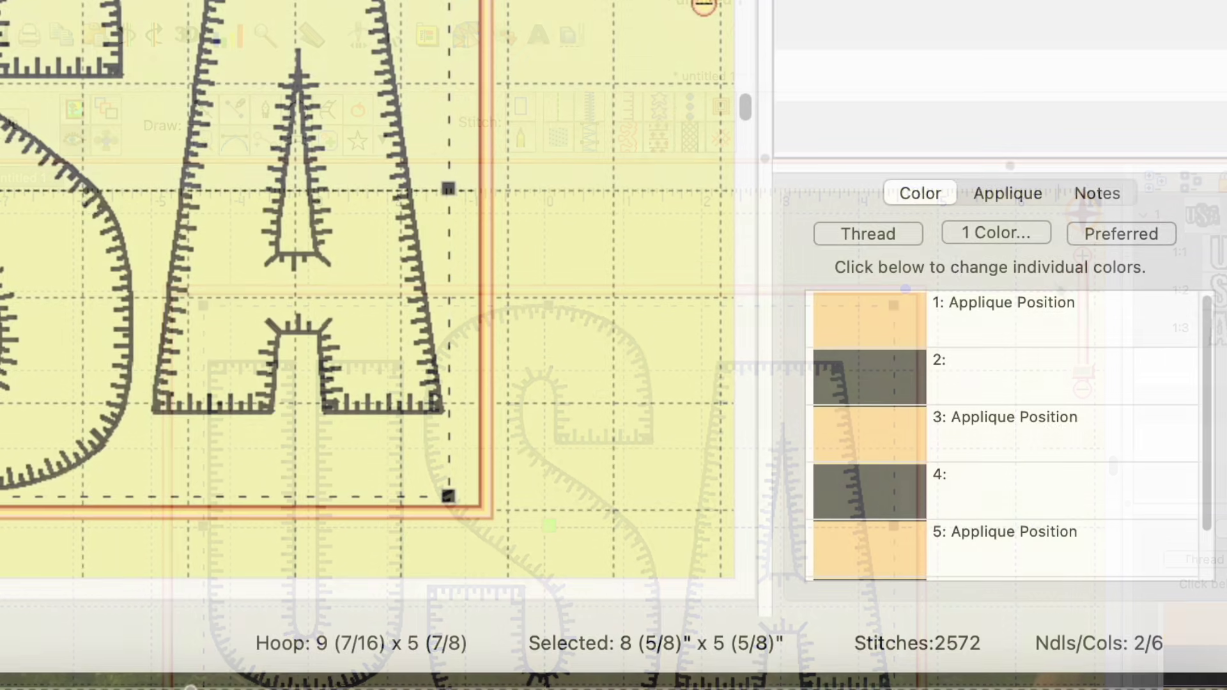
- Add the Material stitching to the applique letters and set their border to Satin
left_click(1008, 193)
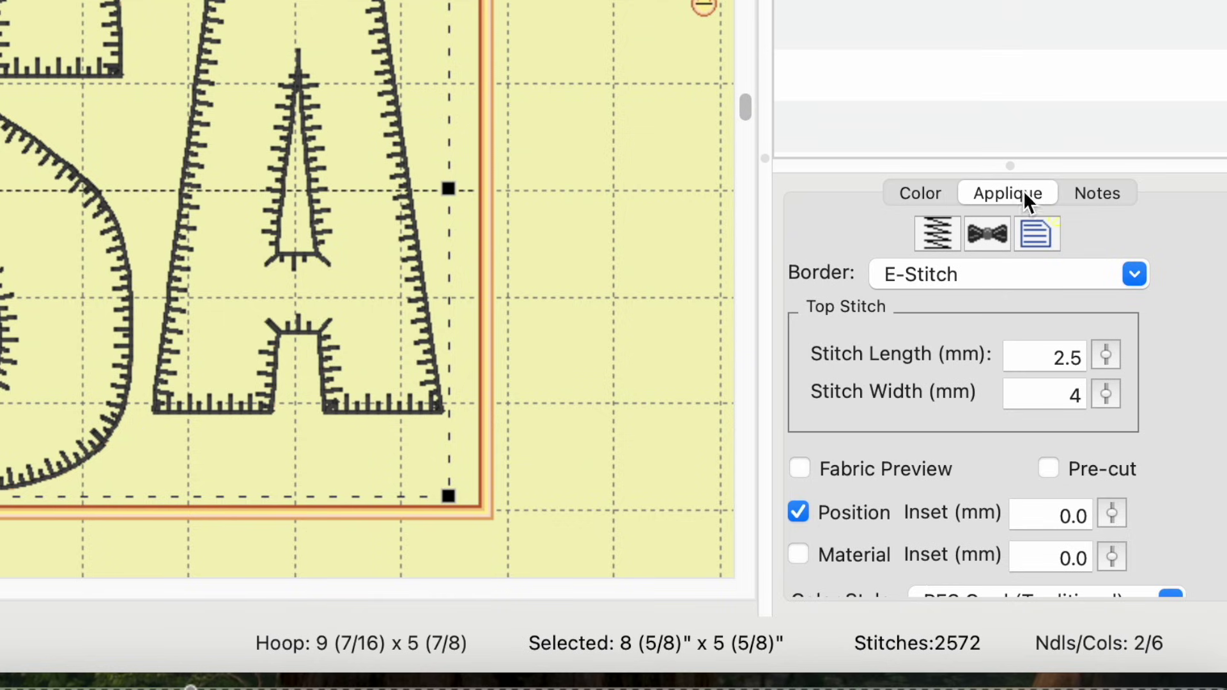
left_click(798, 553)
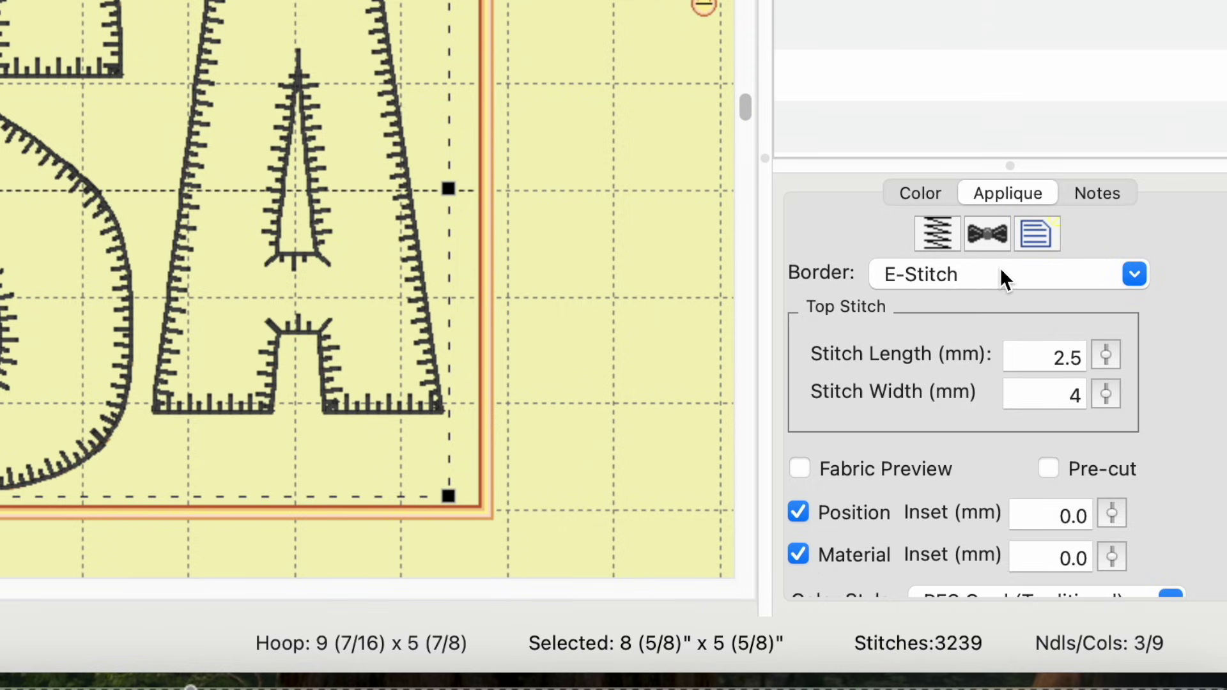
left_click(1134, 276)
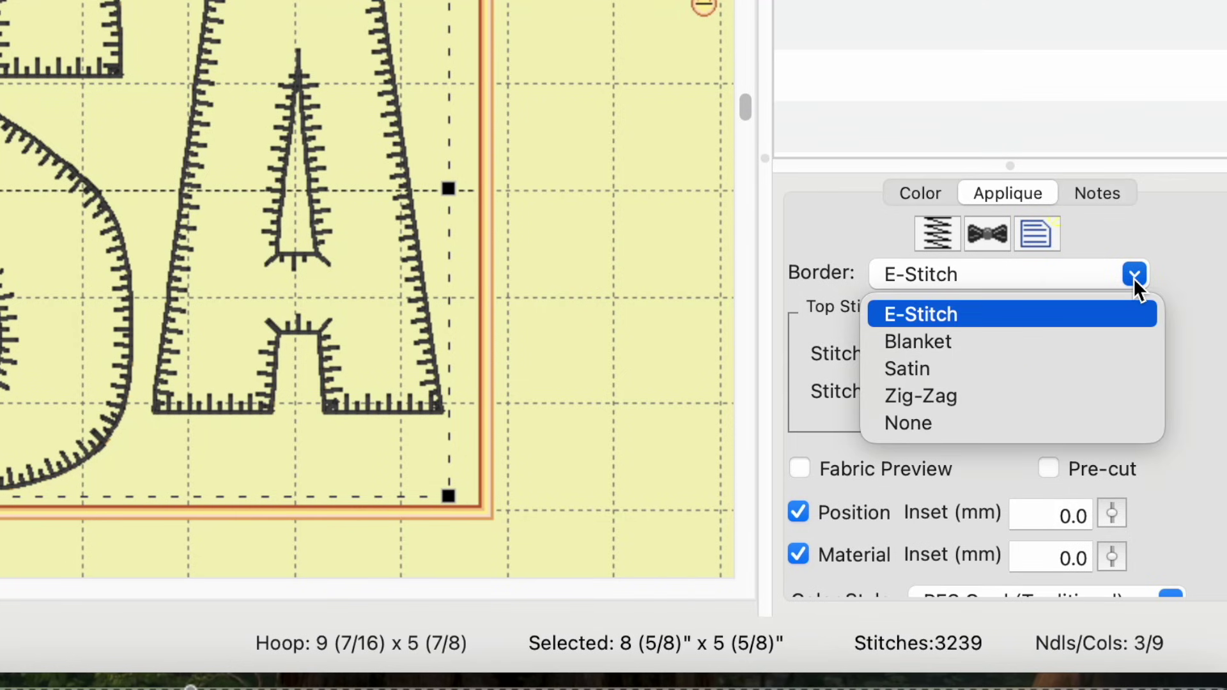
left_click(939, 370)
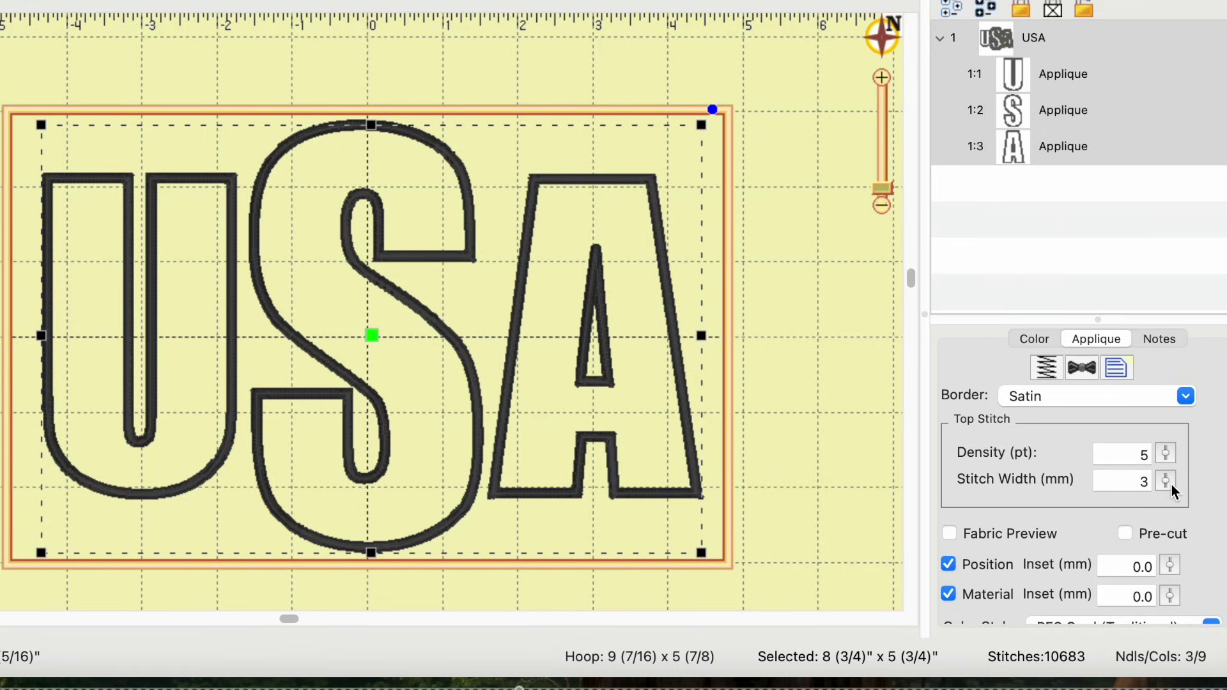
- Set the satin border's stitch width to 4 mm and deselect the letters
left_click(1168, 482)
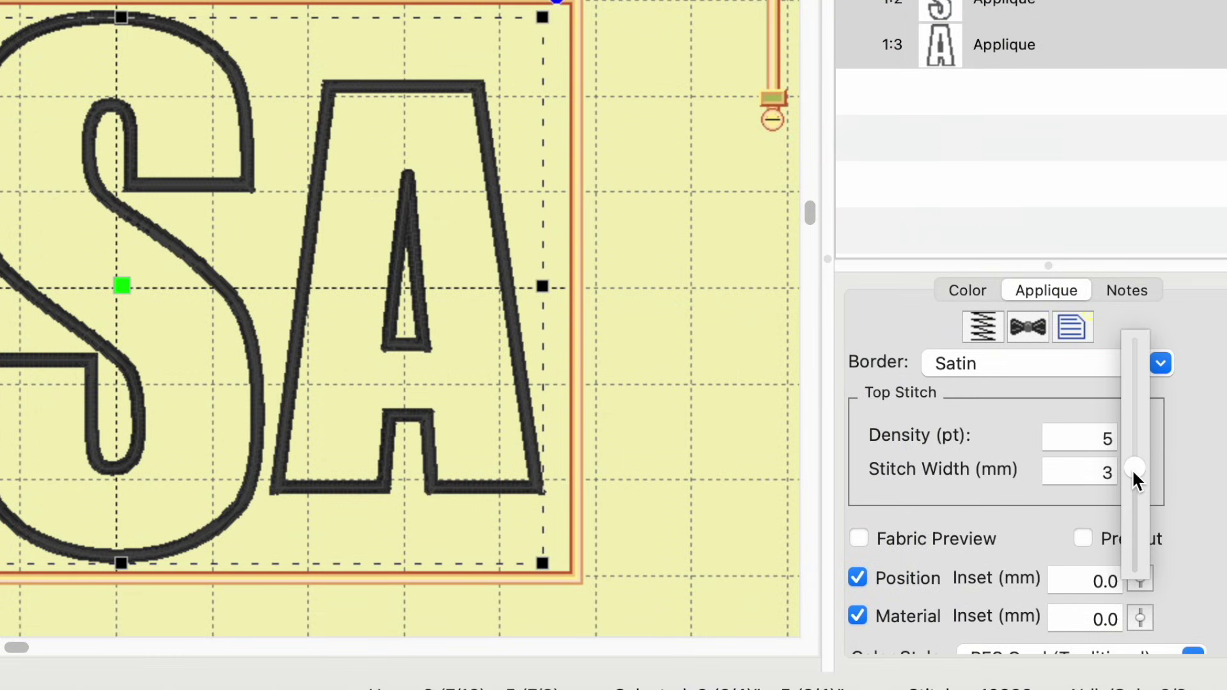
left_click_drag(1133, 463, 1132, 391)
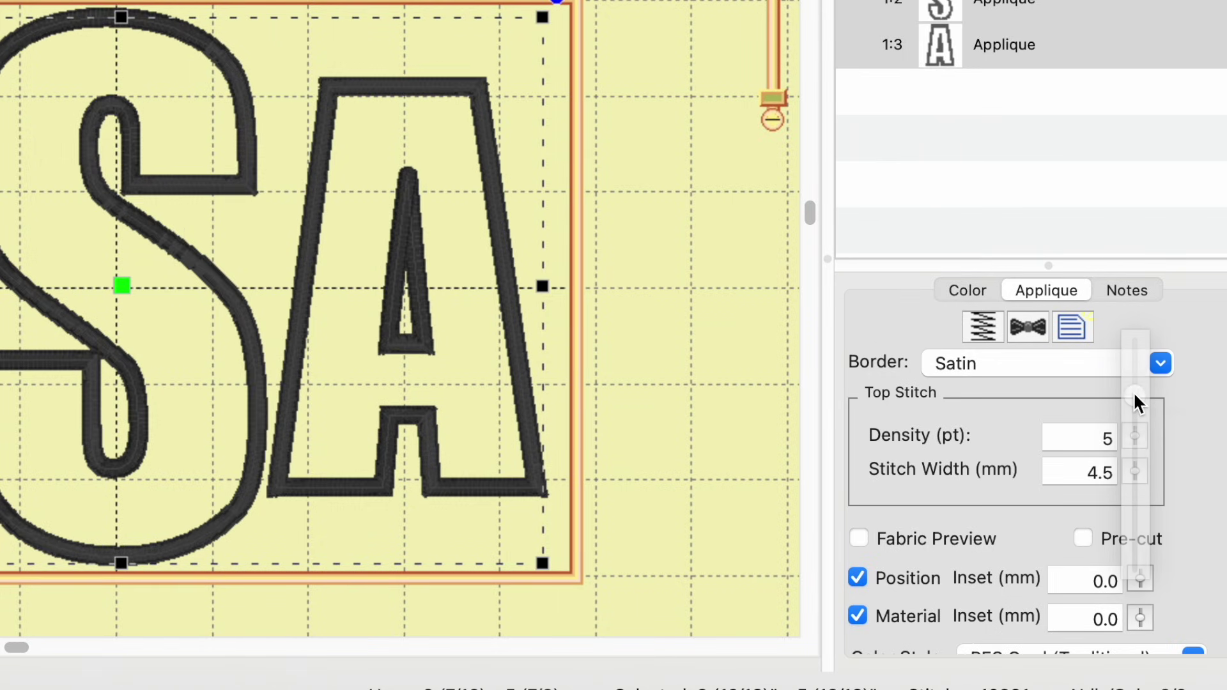
left_click(613, 432)
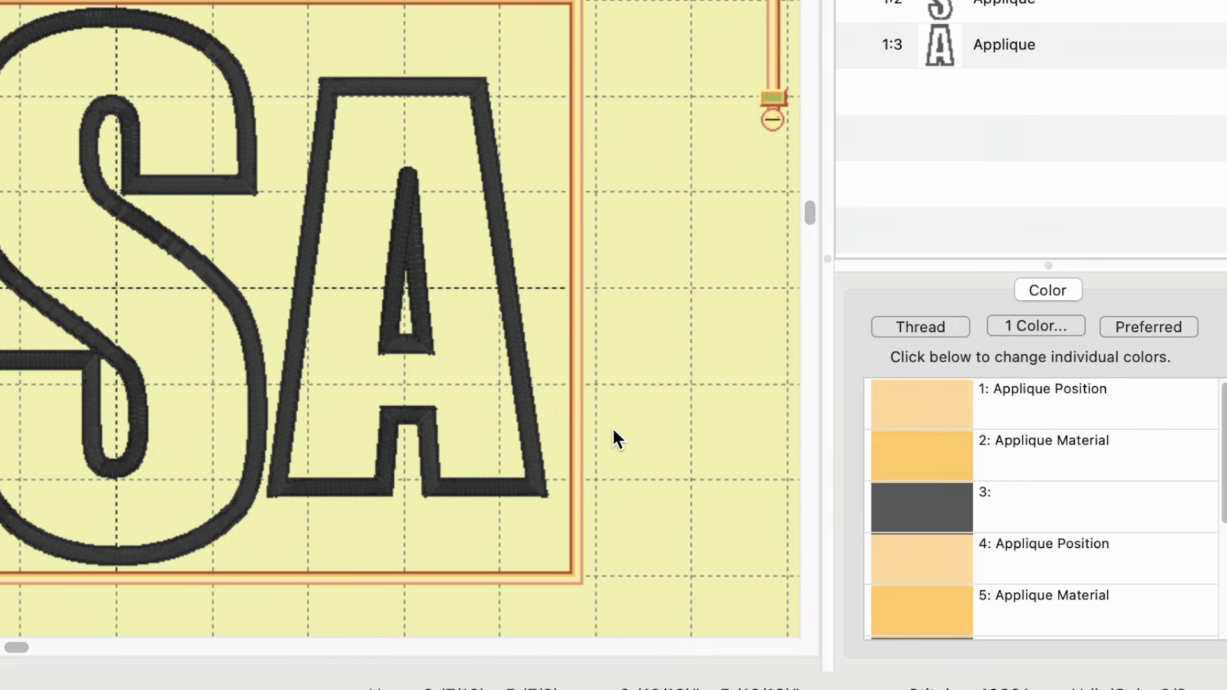
- Nudge the applique letter A slightly to the right, away from the S, and deselect it
left_click(500, 487)
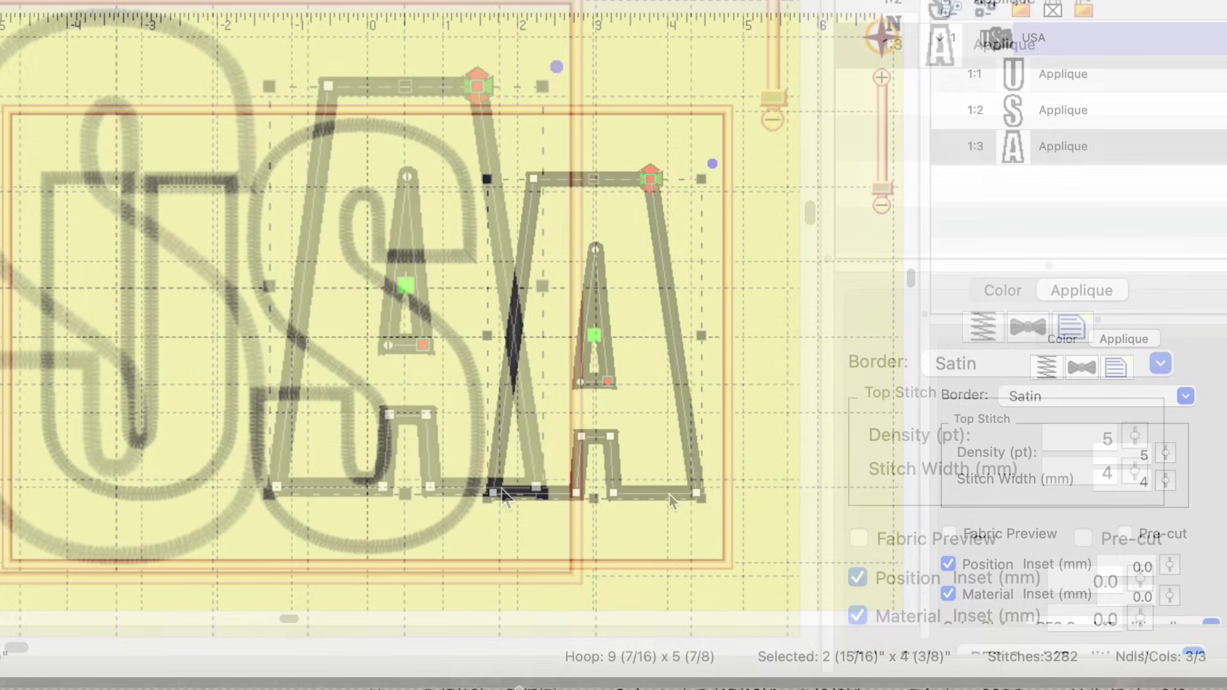
key("Right")
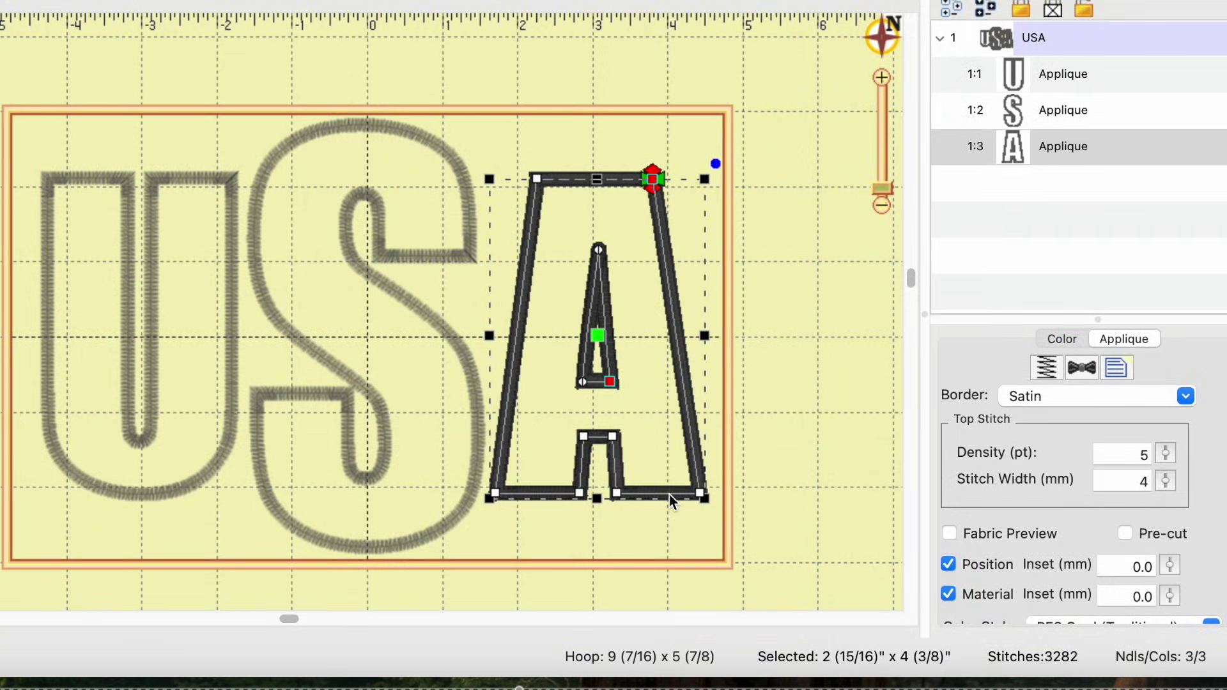
left_click(838, 497)
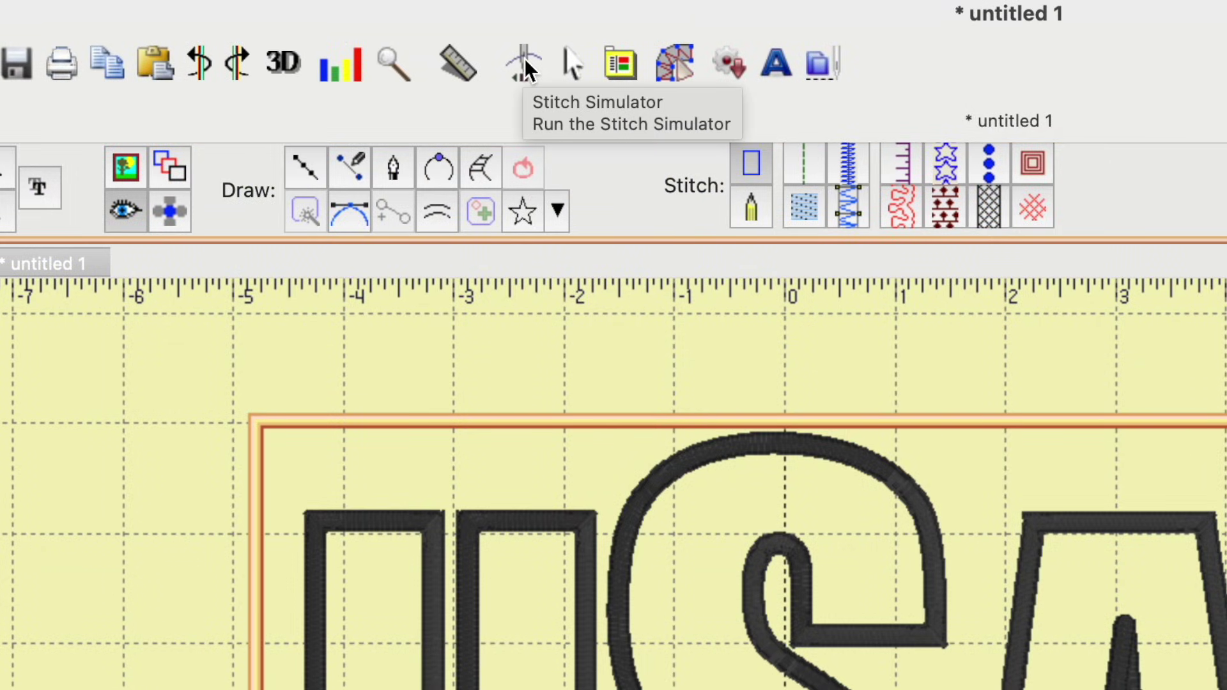
- Preview the stitching sequence of the applique letters in the Stitch Simulator, then return to design creation
left_click(524, 59)
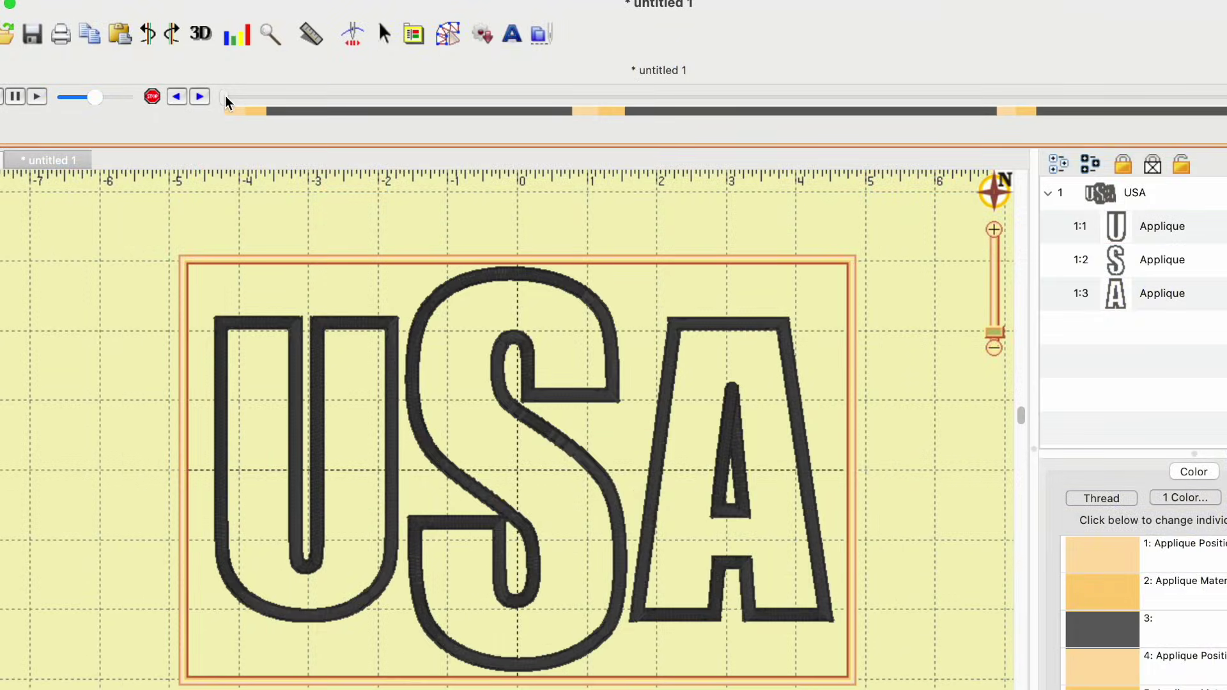
left_click(226, 100)
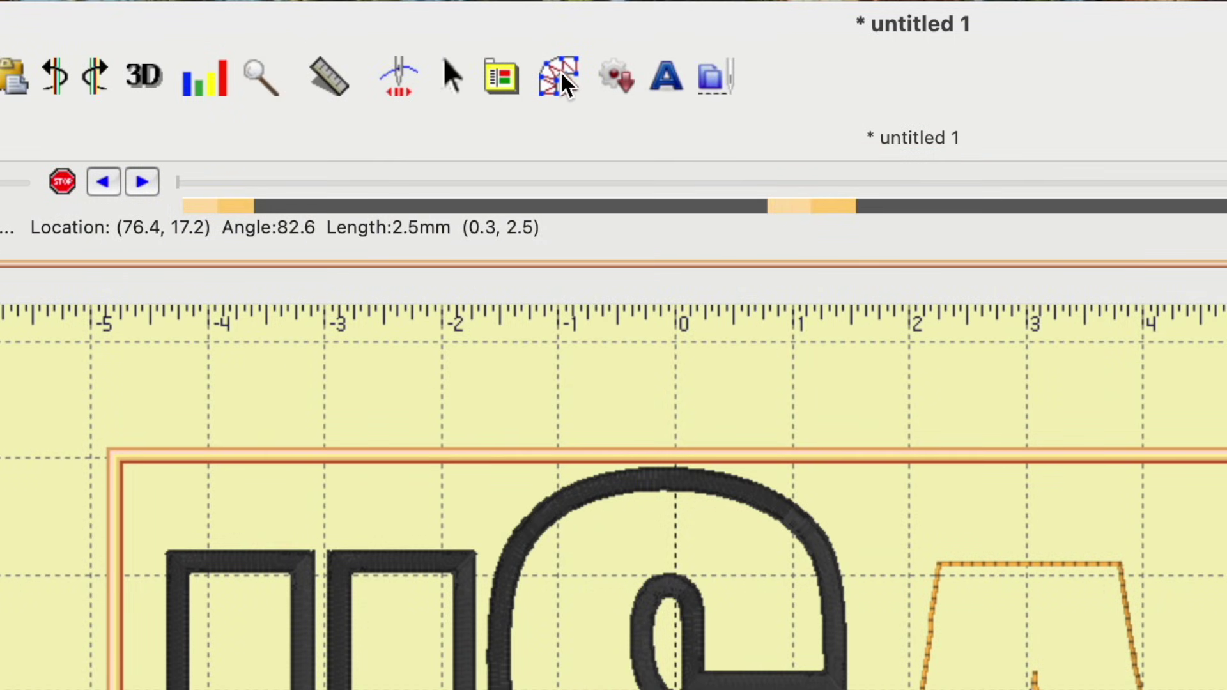
left_click(560, 76)
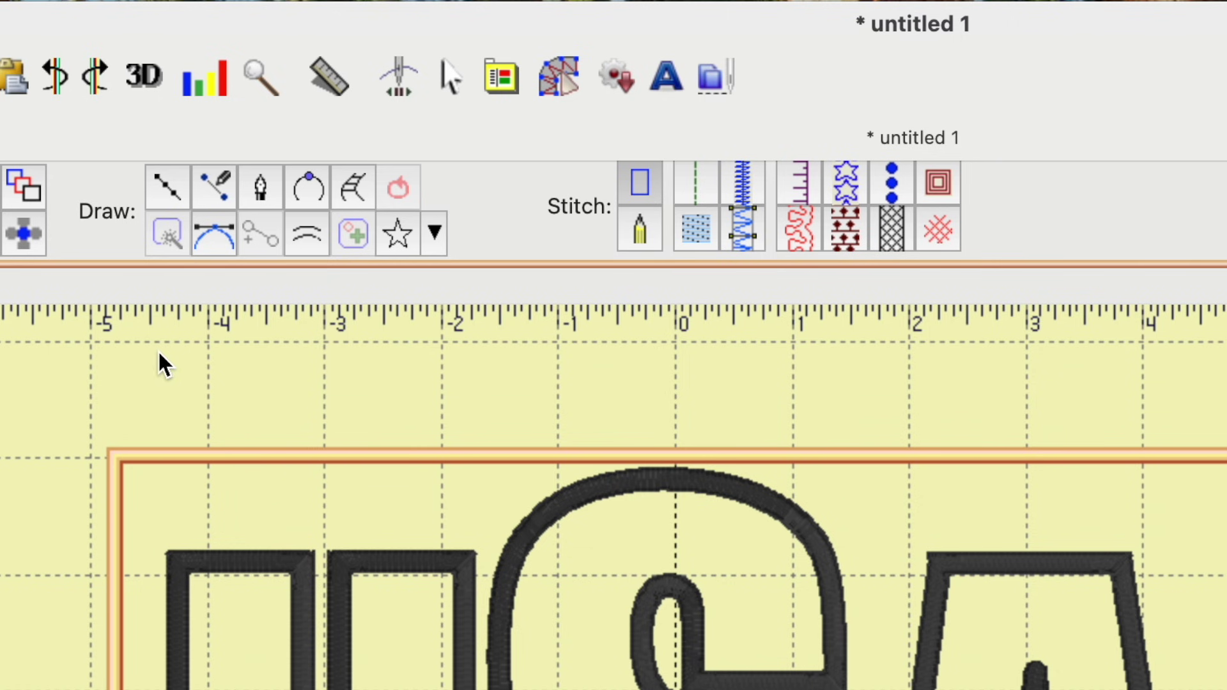
left_click(369, 589)
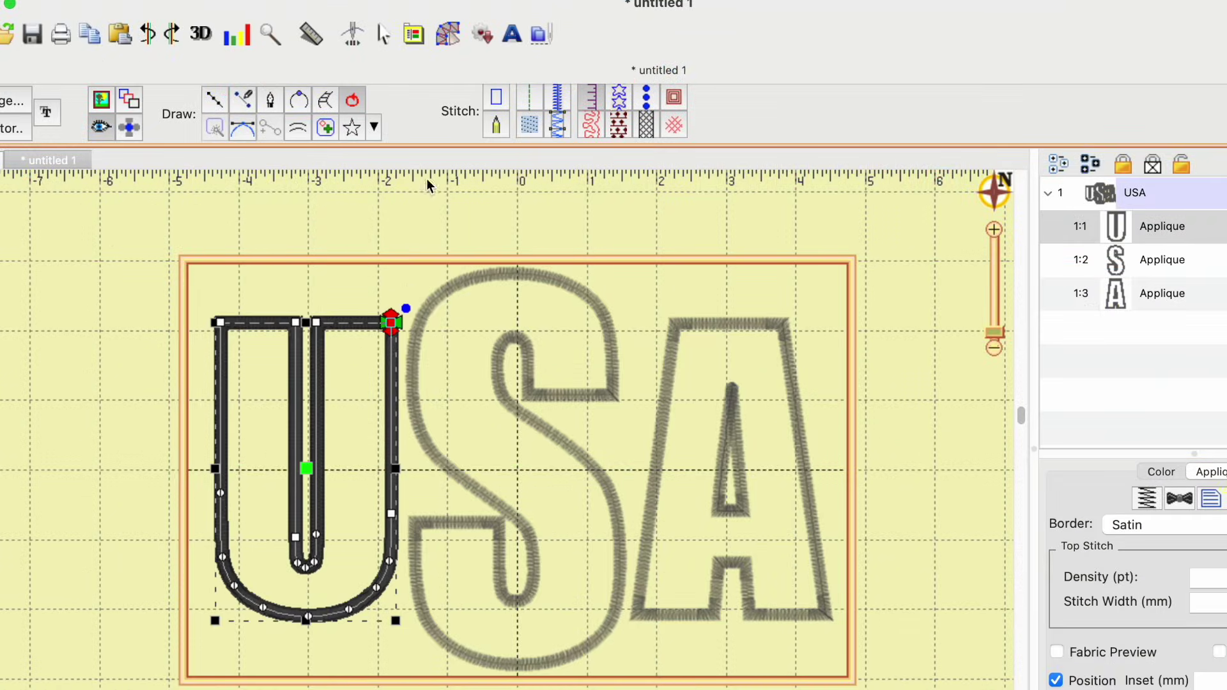
left_click(457, 212)
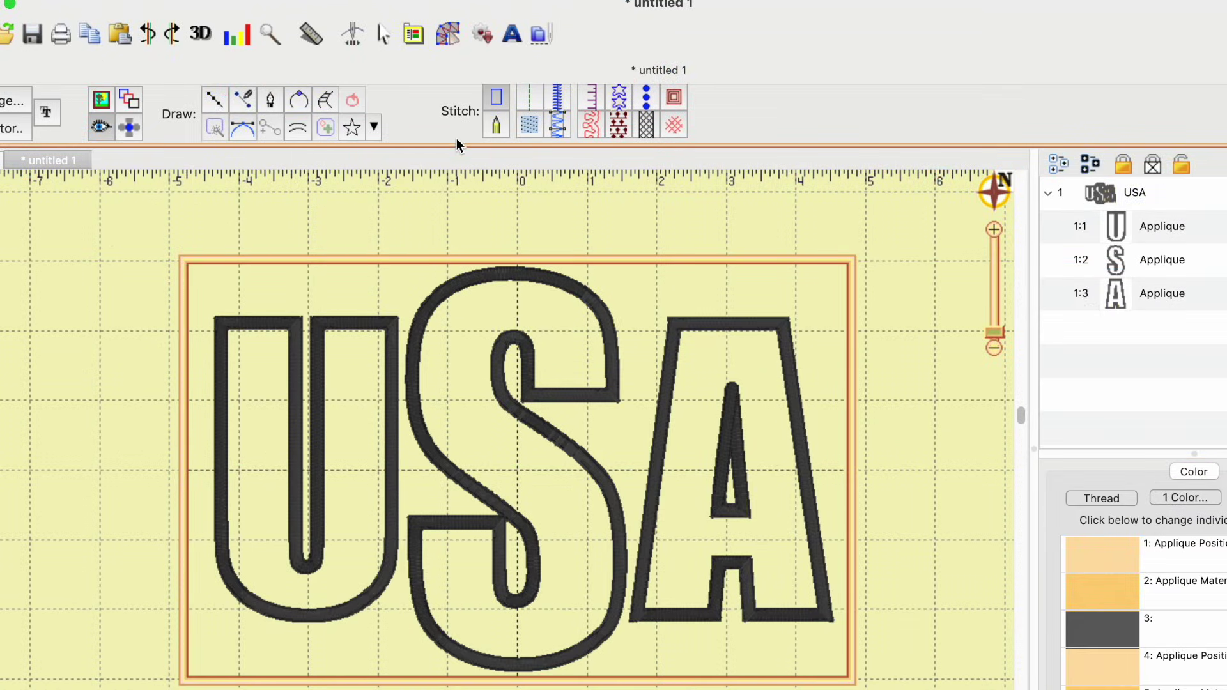
- Color sort the whole USA applique design into a new view and rotate its hoop to landscape orientation
left_click(448, 33)
left_click_drag(105, 266, 890, 689)
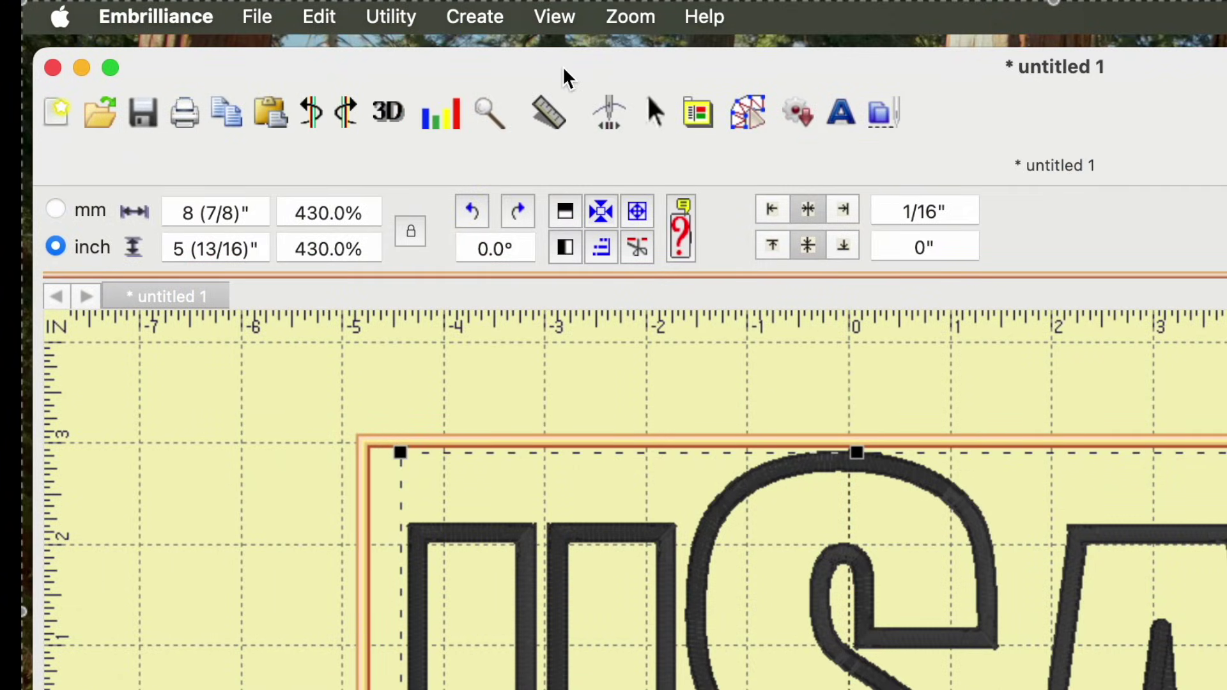
left_click(392, 17)
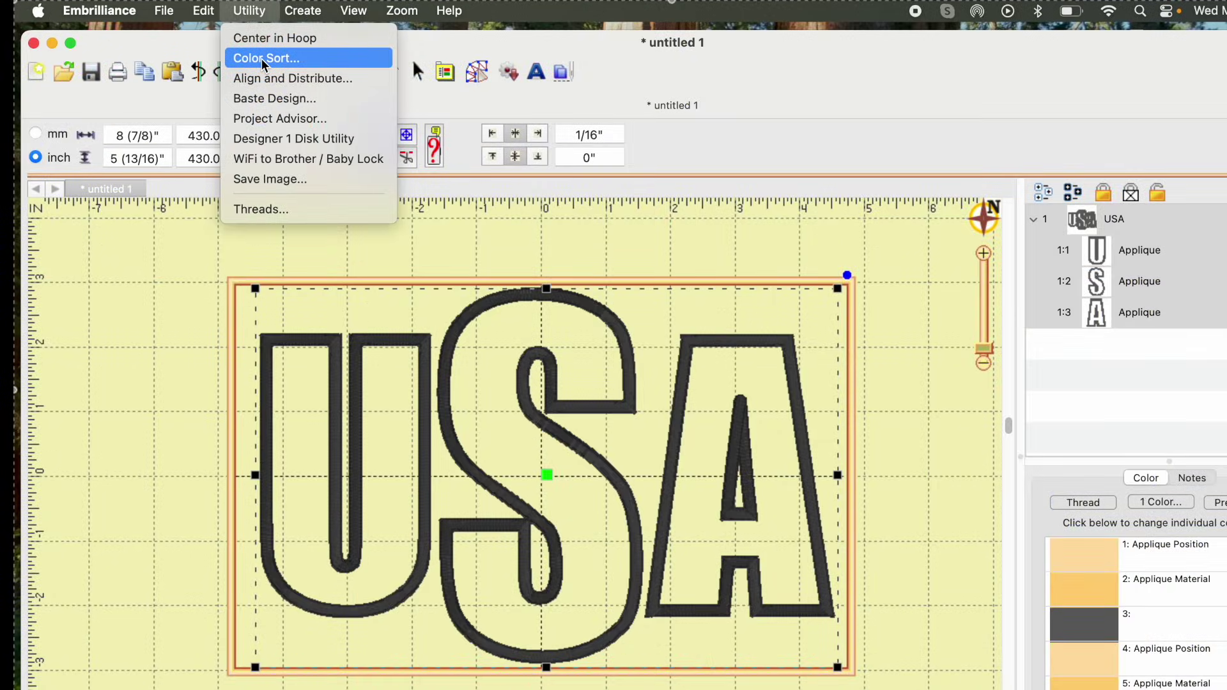
left_click(262, 59)
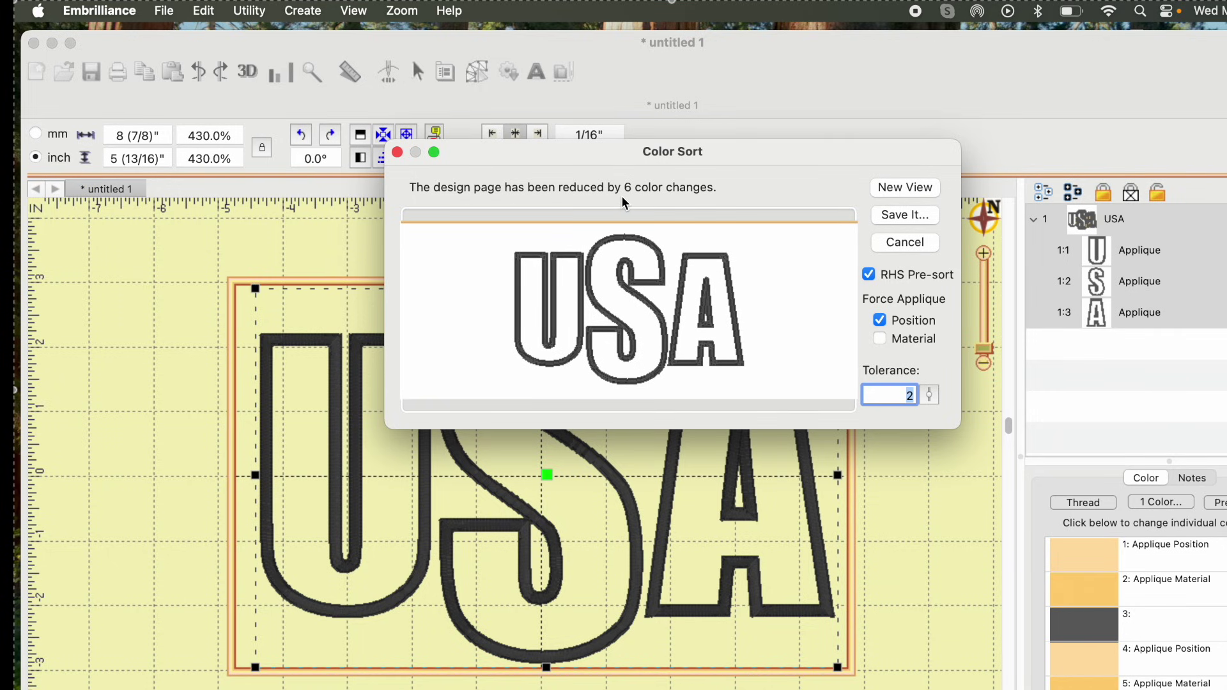
left_click(915, 190)
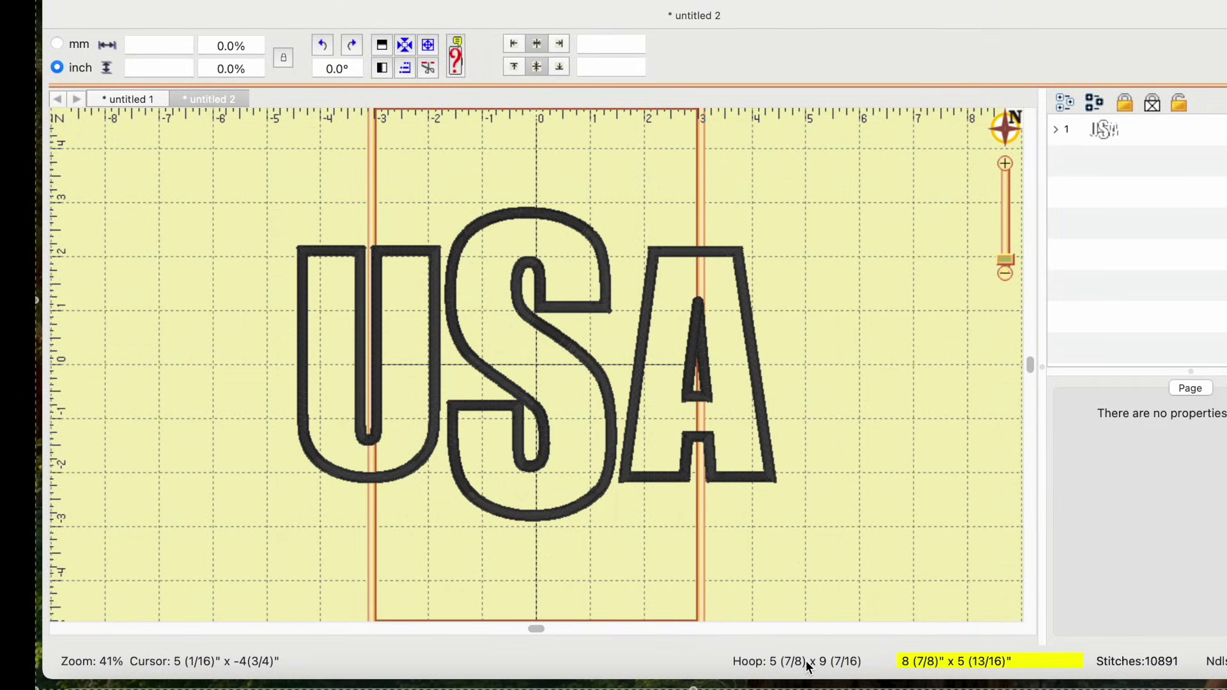
left_click(808, 664)
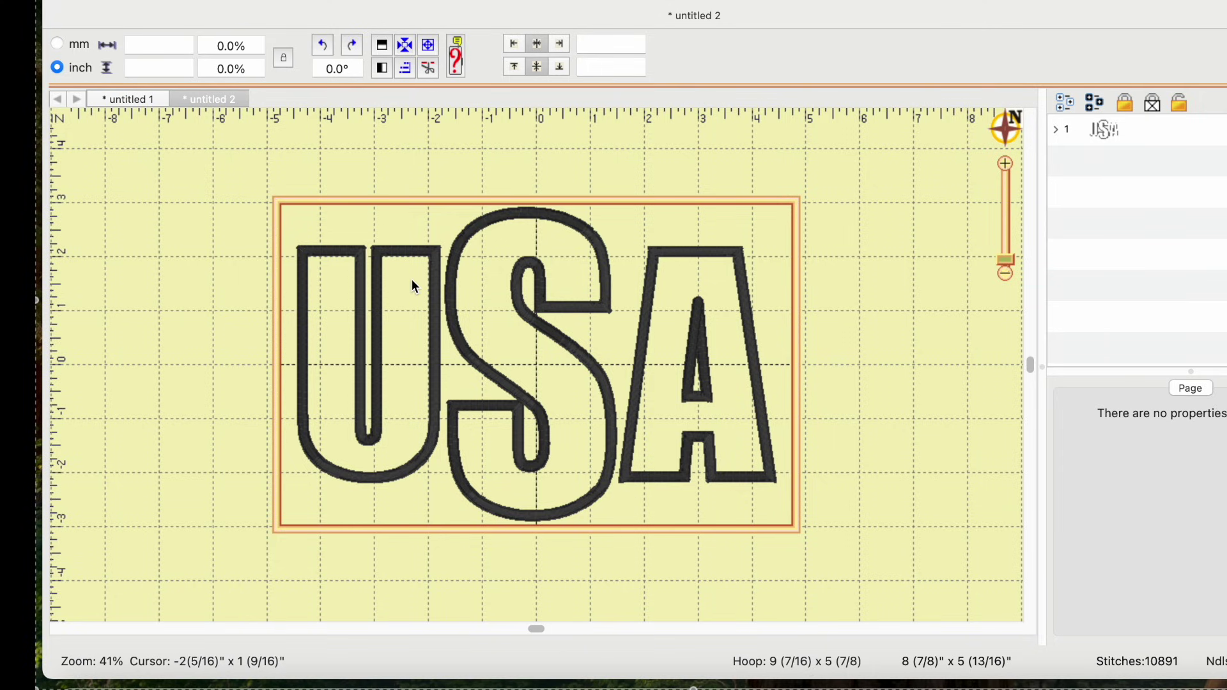
- Preview the color-sorted design's stitching order to the end in the Stitch Simulator, then return to design creation
left_click(433, 268)
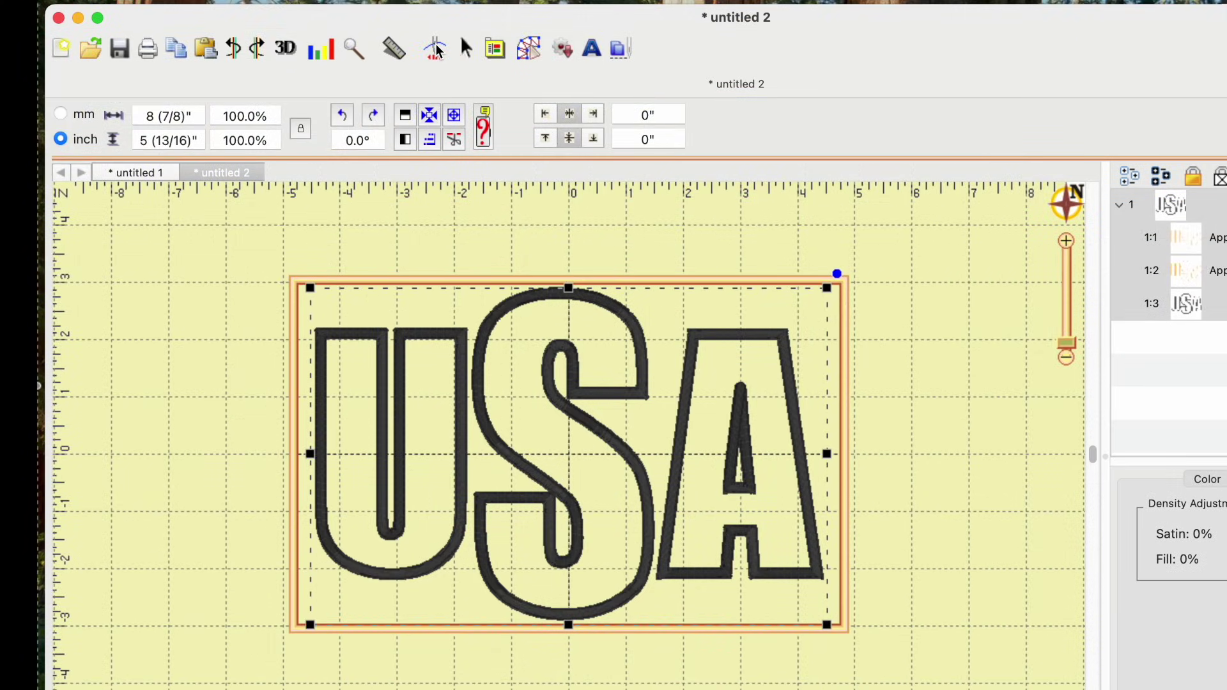
left_click(436, 50)
left_click_drag(314, 115, 1087, 101)
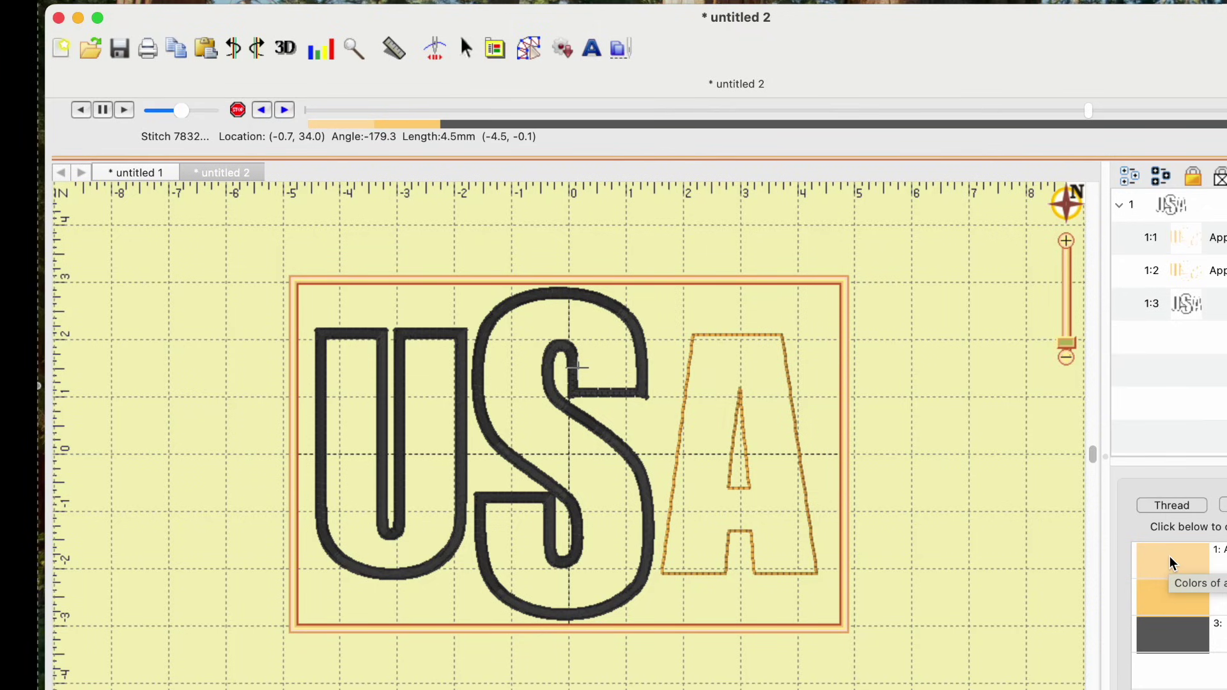
left_click_drag(1089, 112, 1226, 114)
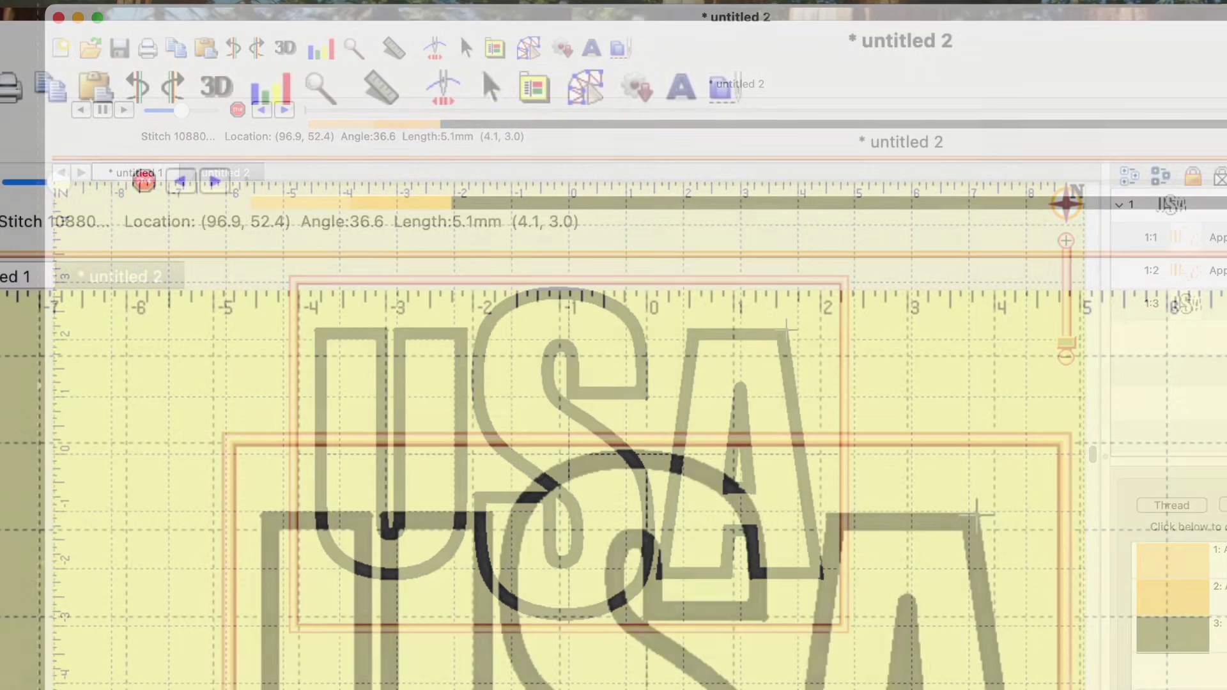
left_click(585, 89)
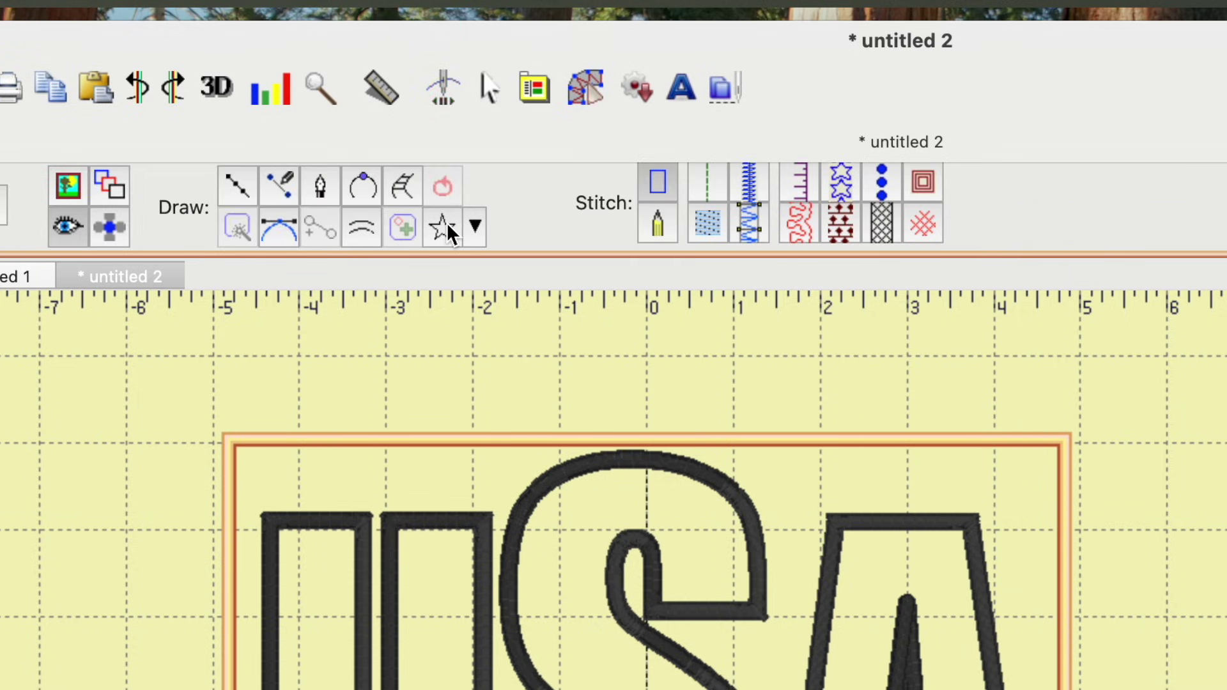
- Draw a five-pointed star about 2 inches wide in the empty area beyond the hoop's upper right corner
left_click(475, 227)
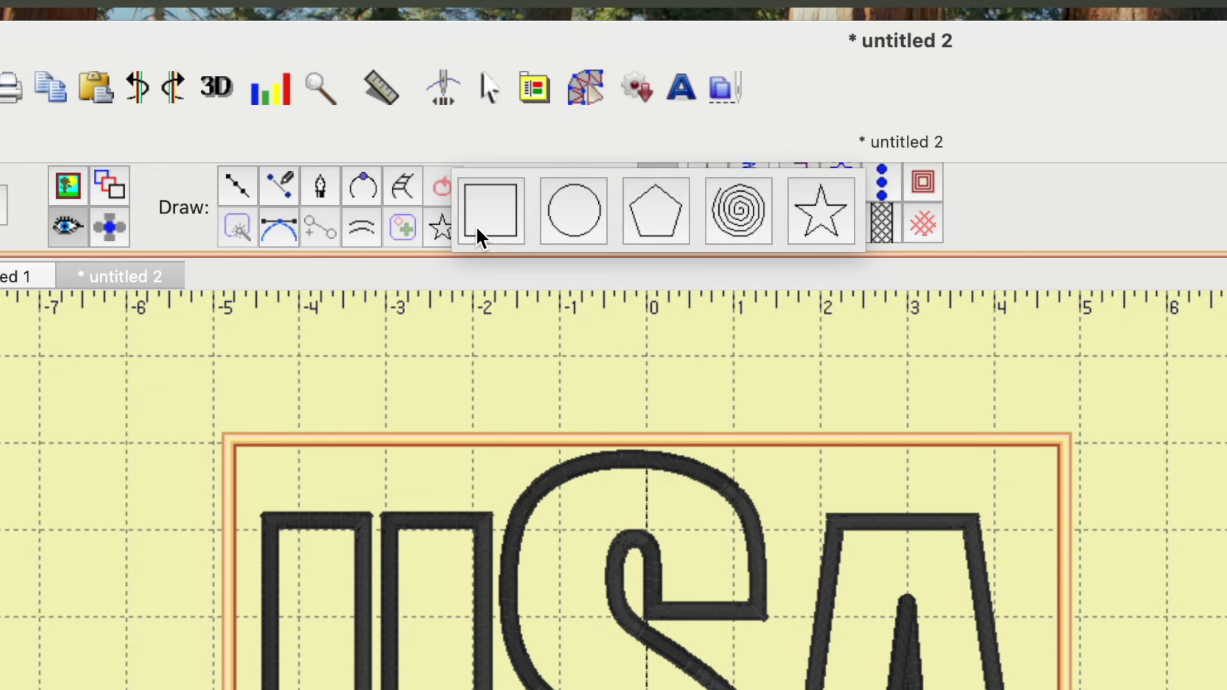
left_click(492, 230)
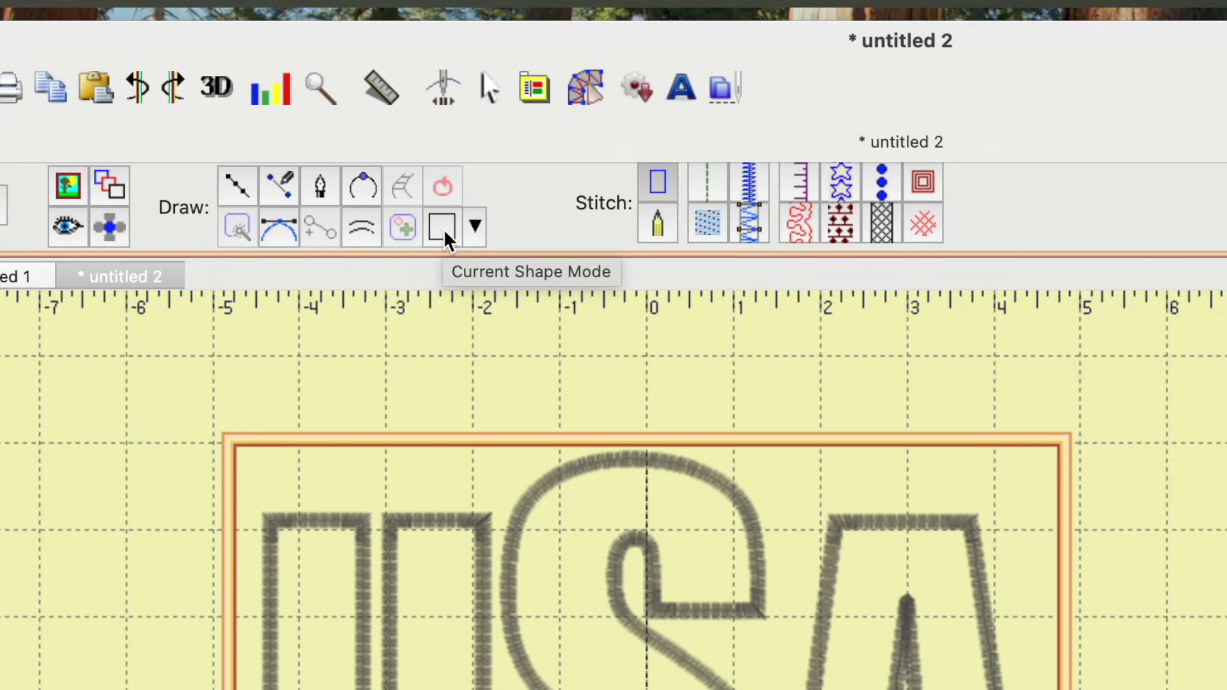
left_click(477, 224)
left_click(828, 209)
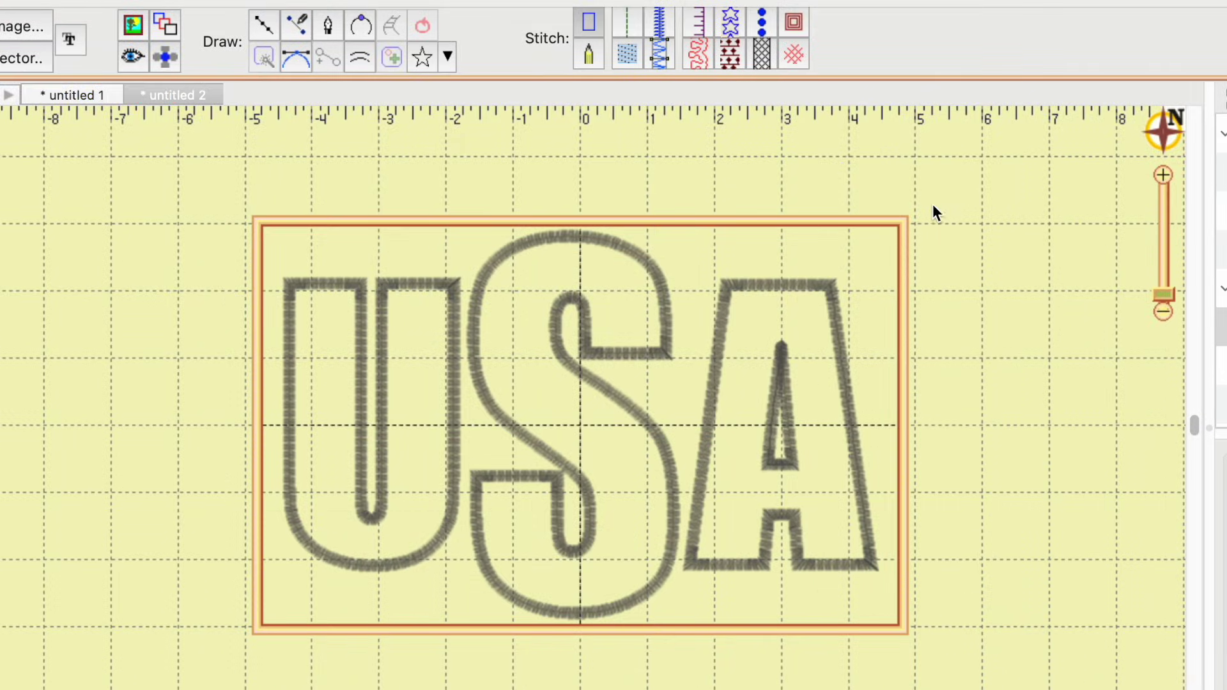
left_click_drag(962, 282, 967, 316)
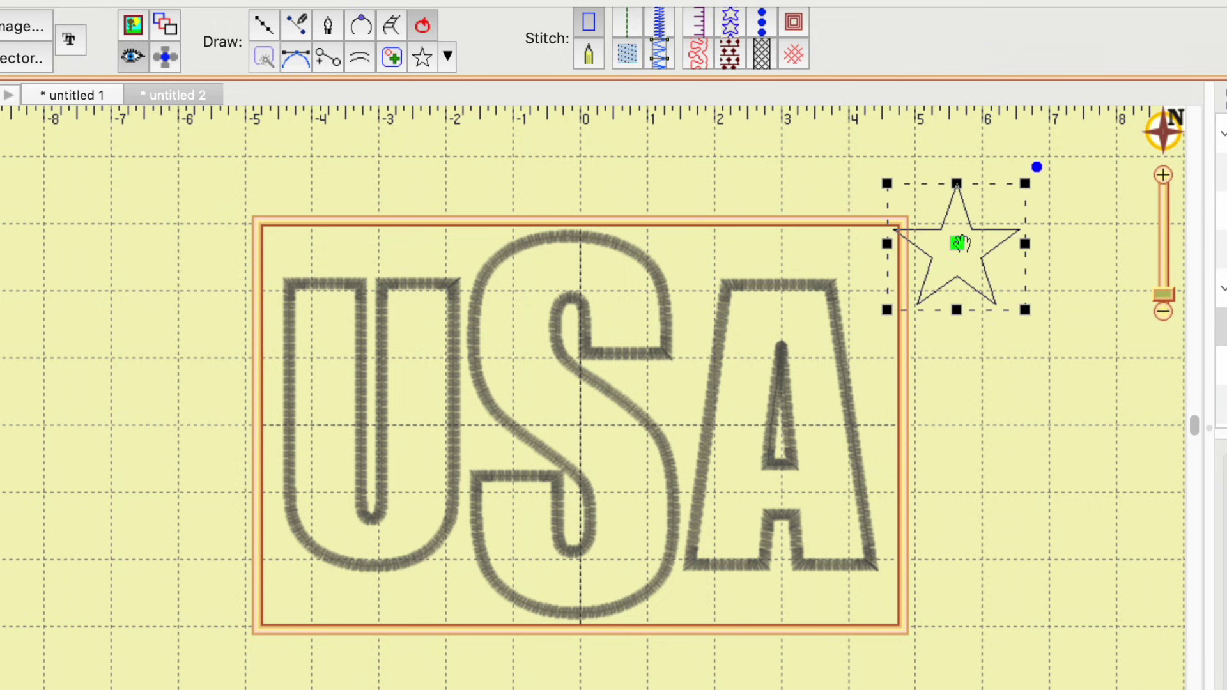
- Move the star so it overlaps the upper parts of the S and A, then deselect it
left_click_drag(955, 241, 677, 343)
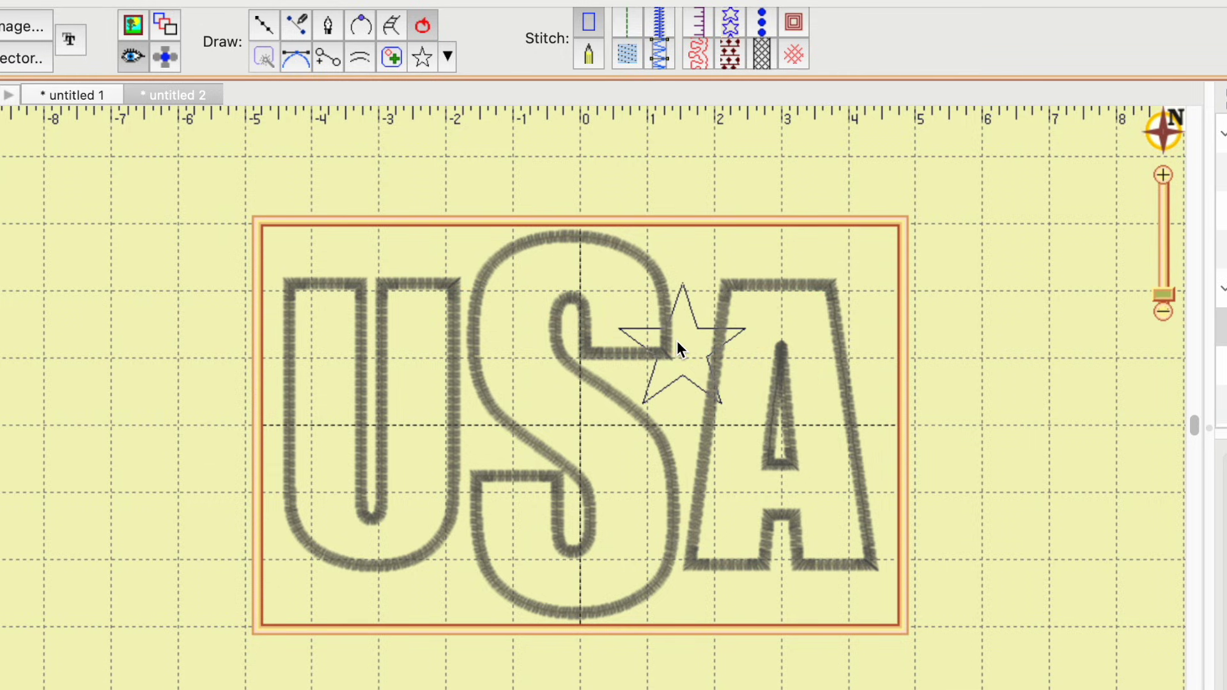
left_click(686, 341)
left_click_drag(687, 342, 689, 340)
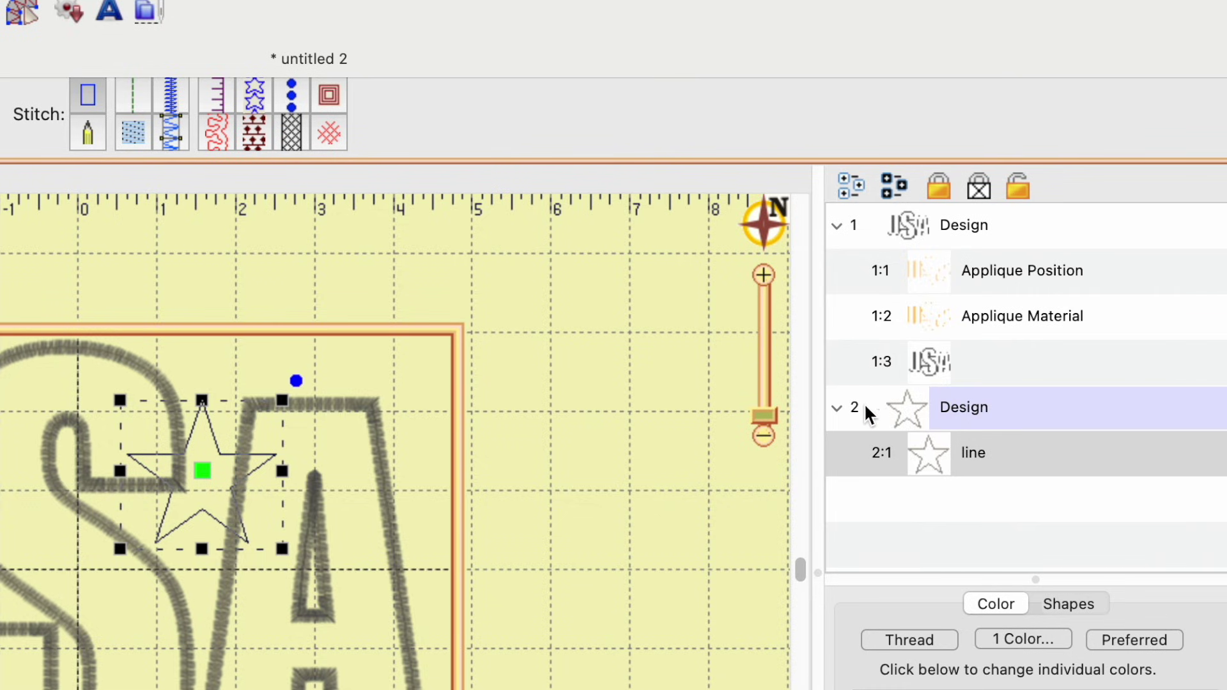
left_click(535, 353)
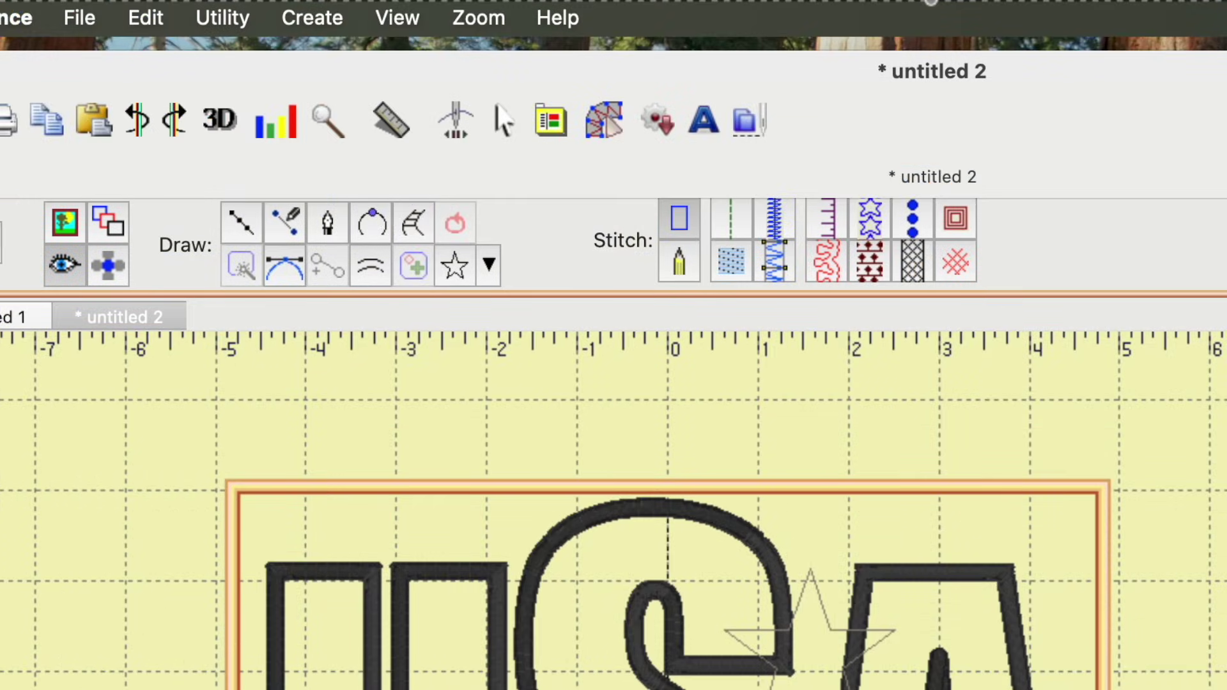
left_click(315, 9)
mouse_move(319, 94)
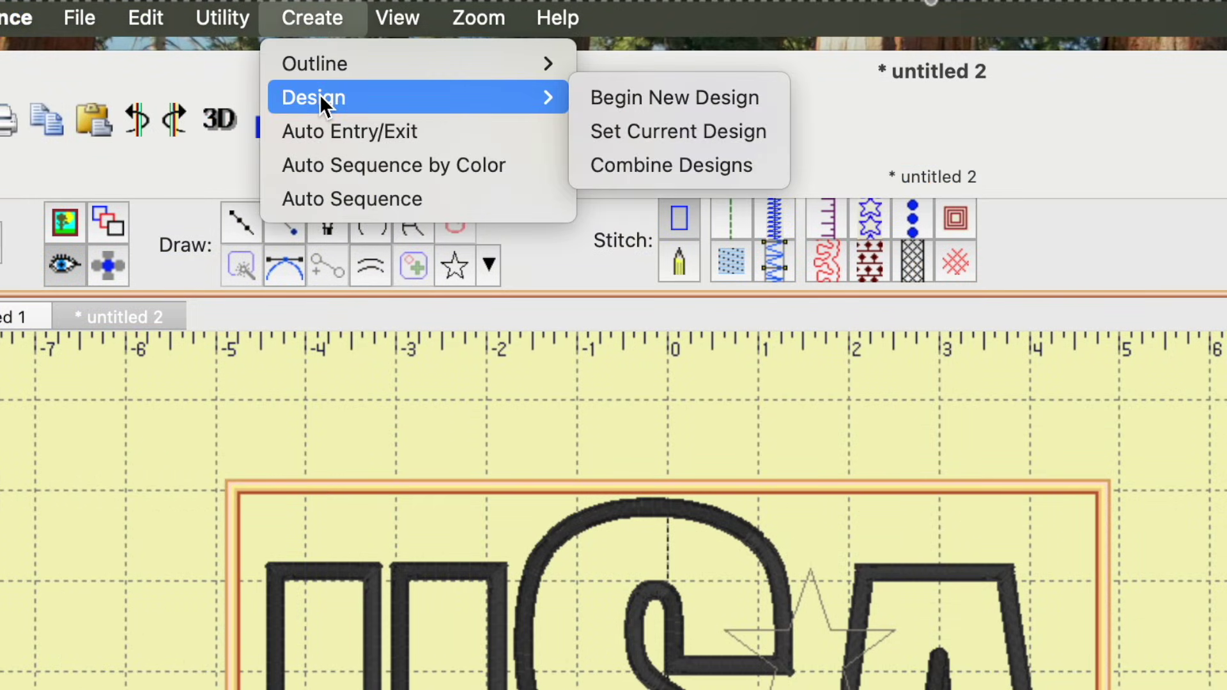
left_click(646, 98)
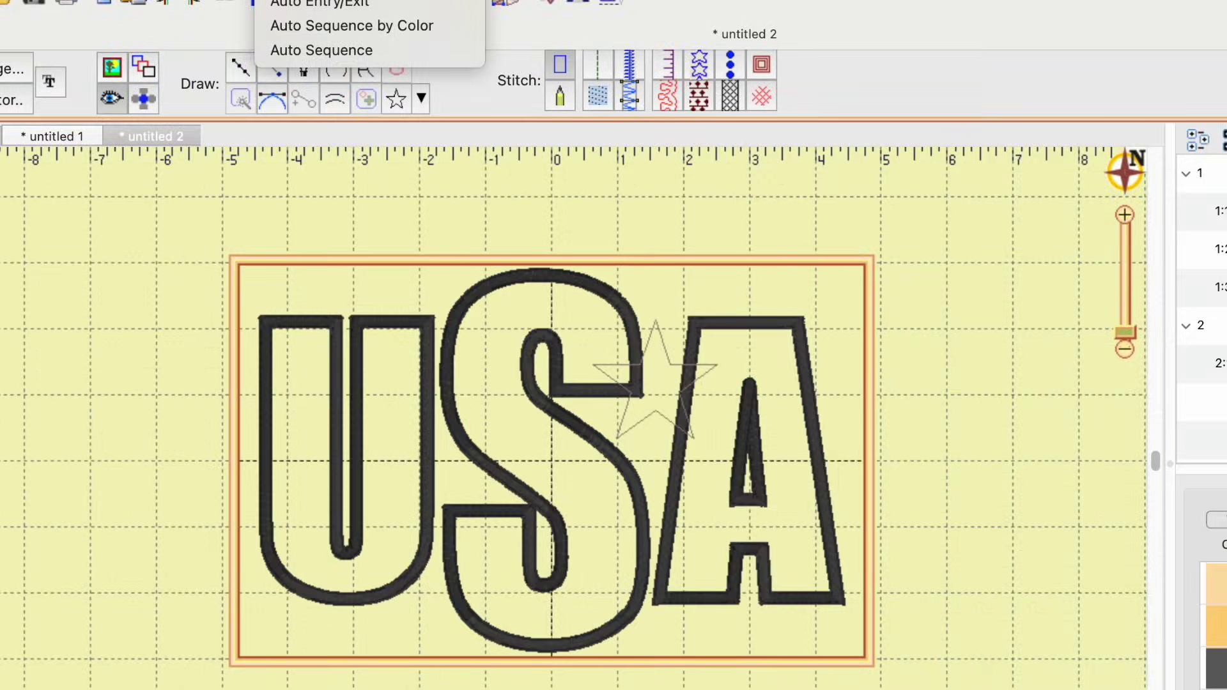
key("Escape")
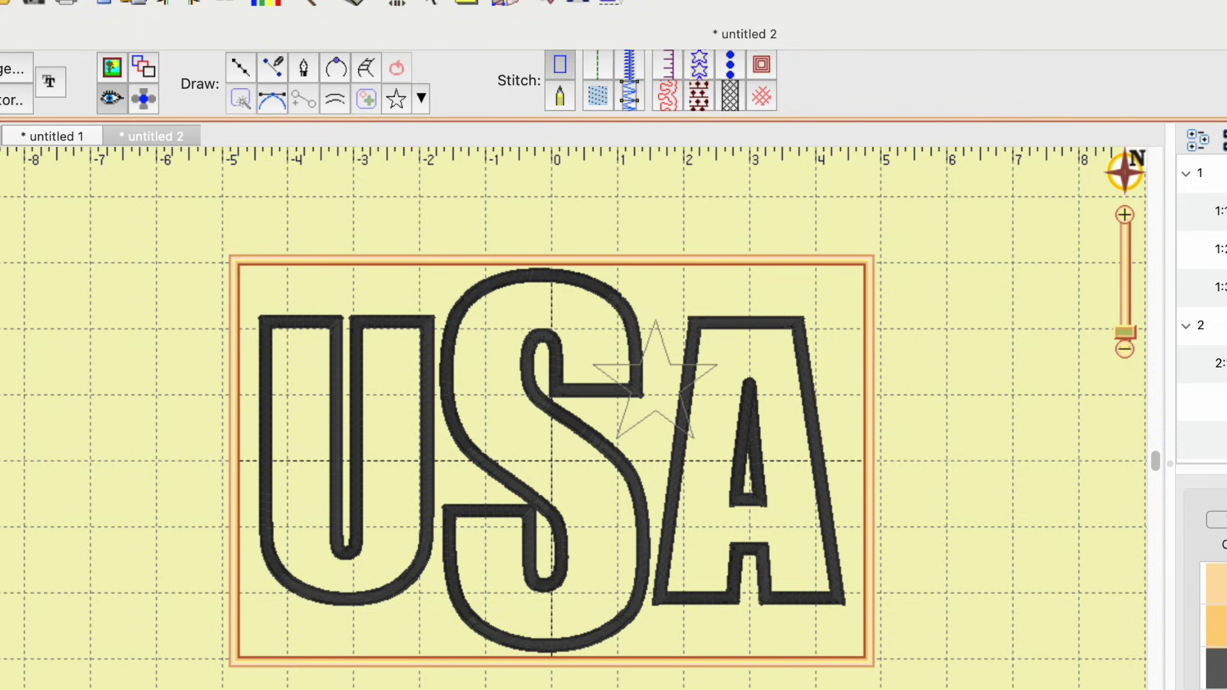
- Apply Fill stitching to the star, enlarge it slightly, and reposition it between the S and A
left_click(655, 383)
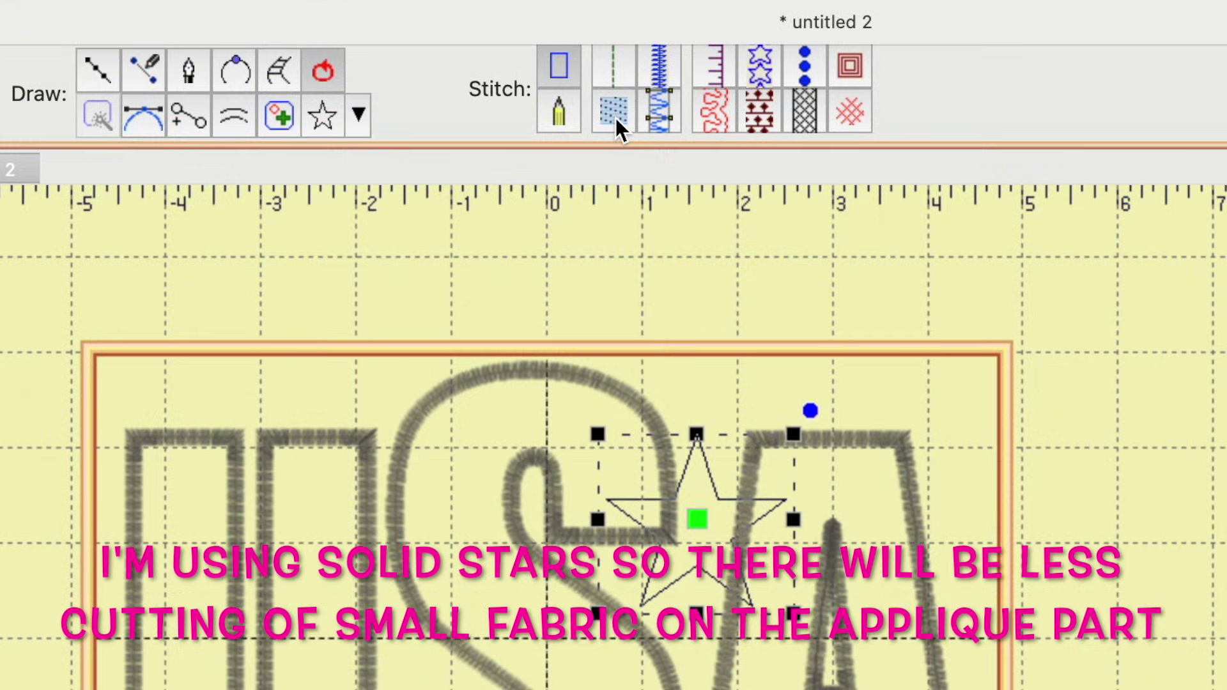
left_click(615, 118)
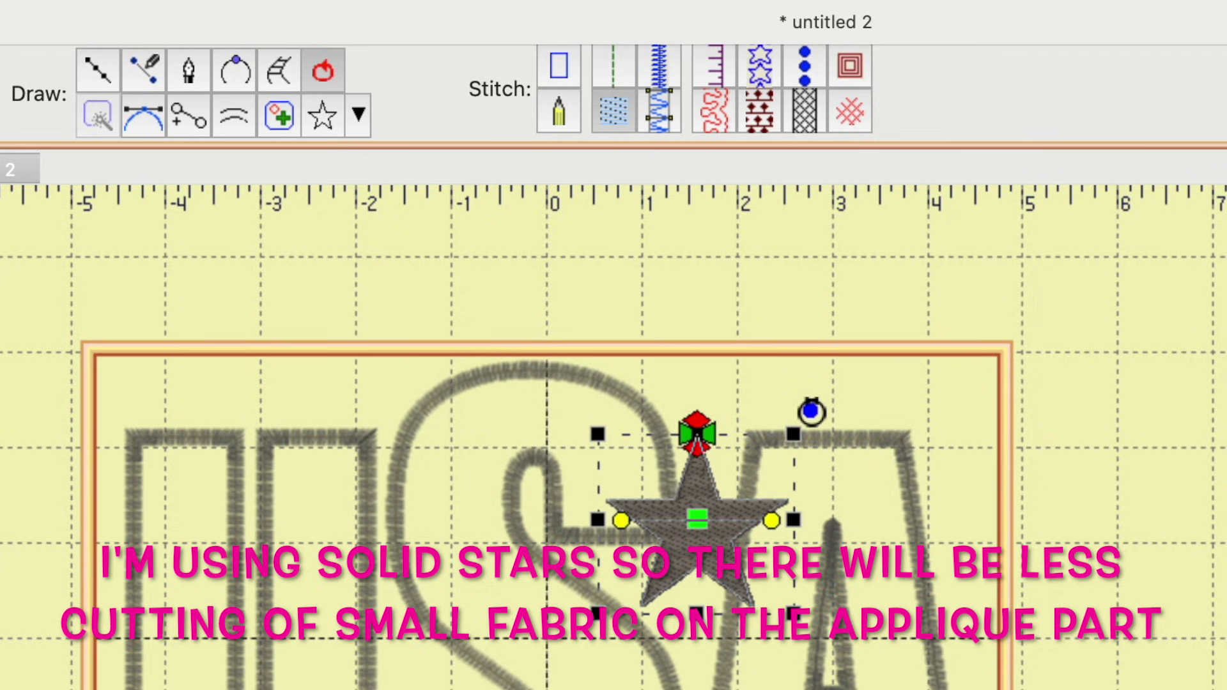
left_click_drag(792, 434, 820, 412)
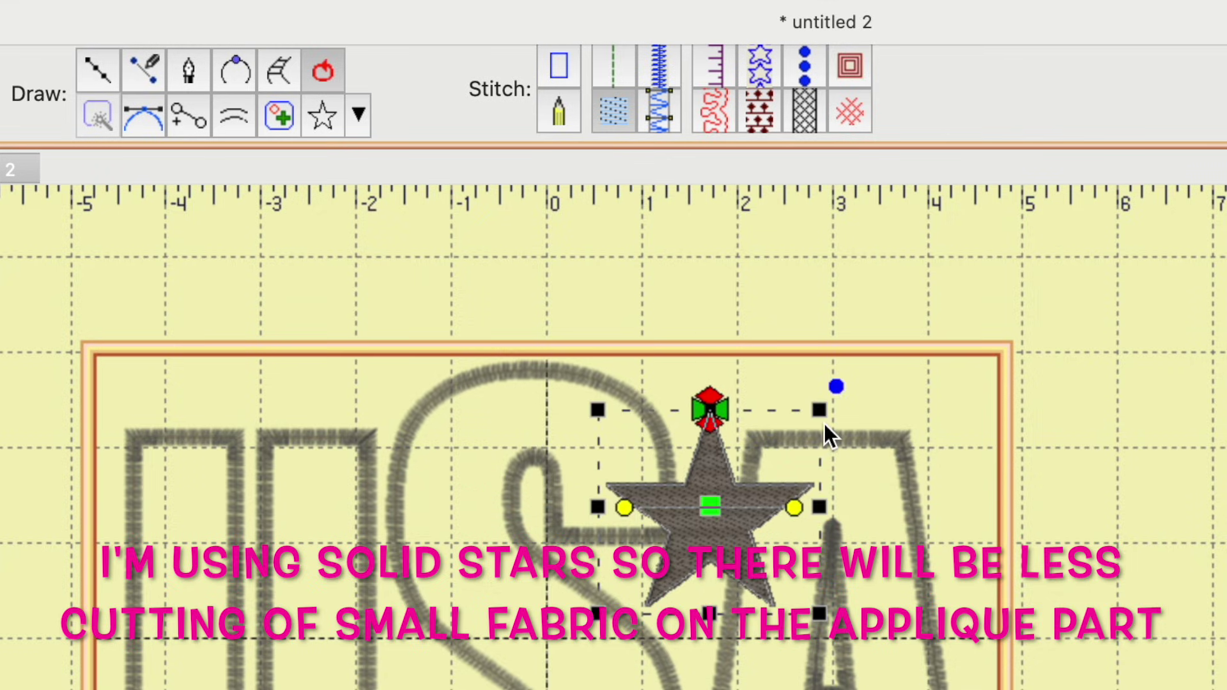
left_click_drag(711, 508, 706, 505)
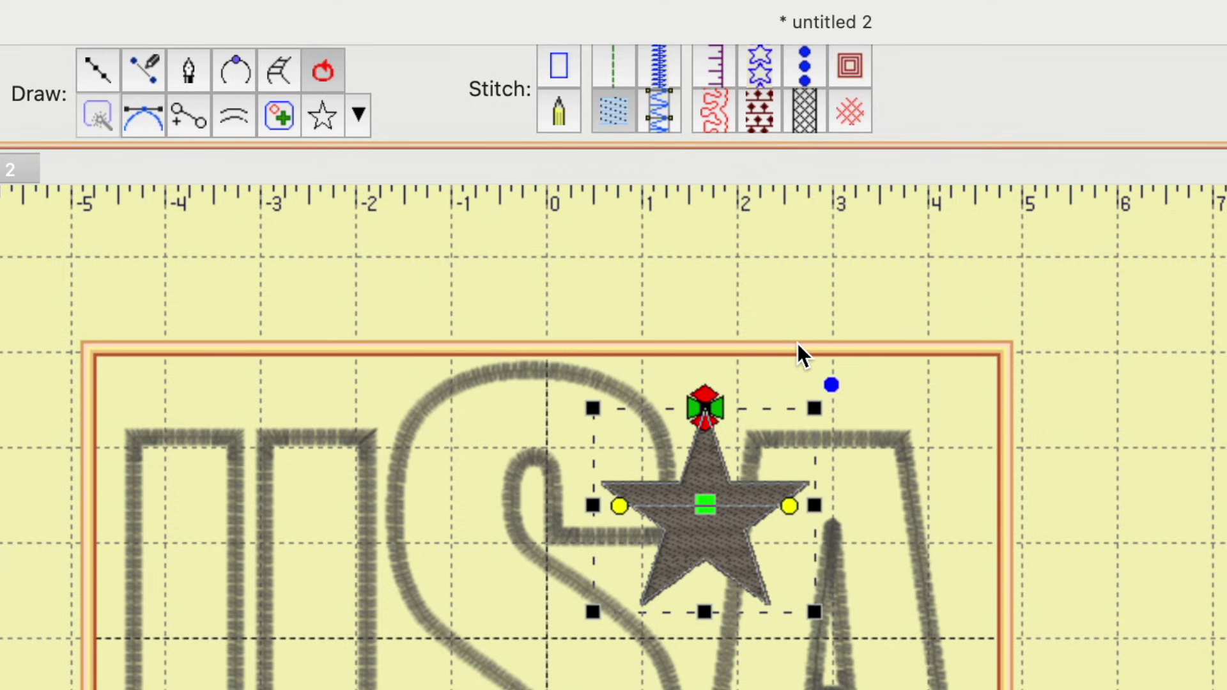
left_click(1022, 283)
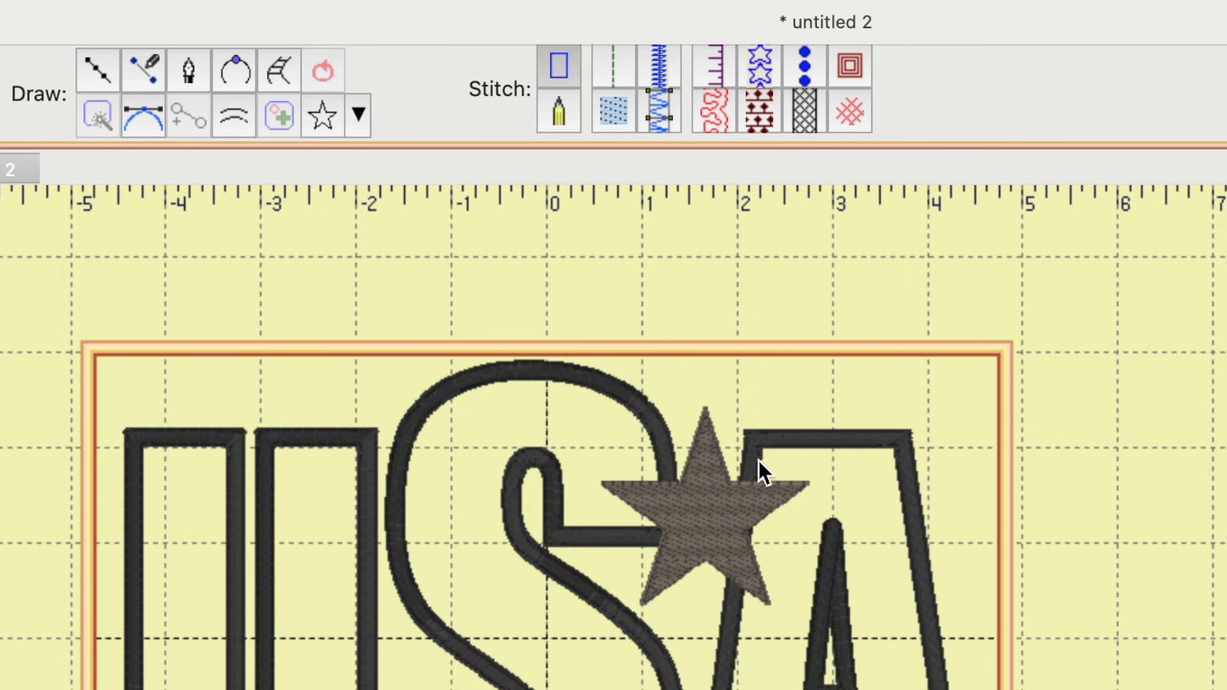
- Duplicate the filled star and place the copy over the lower gap between the U and S
left_click(718, 516)
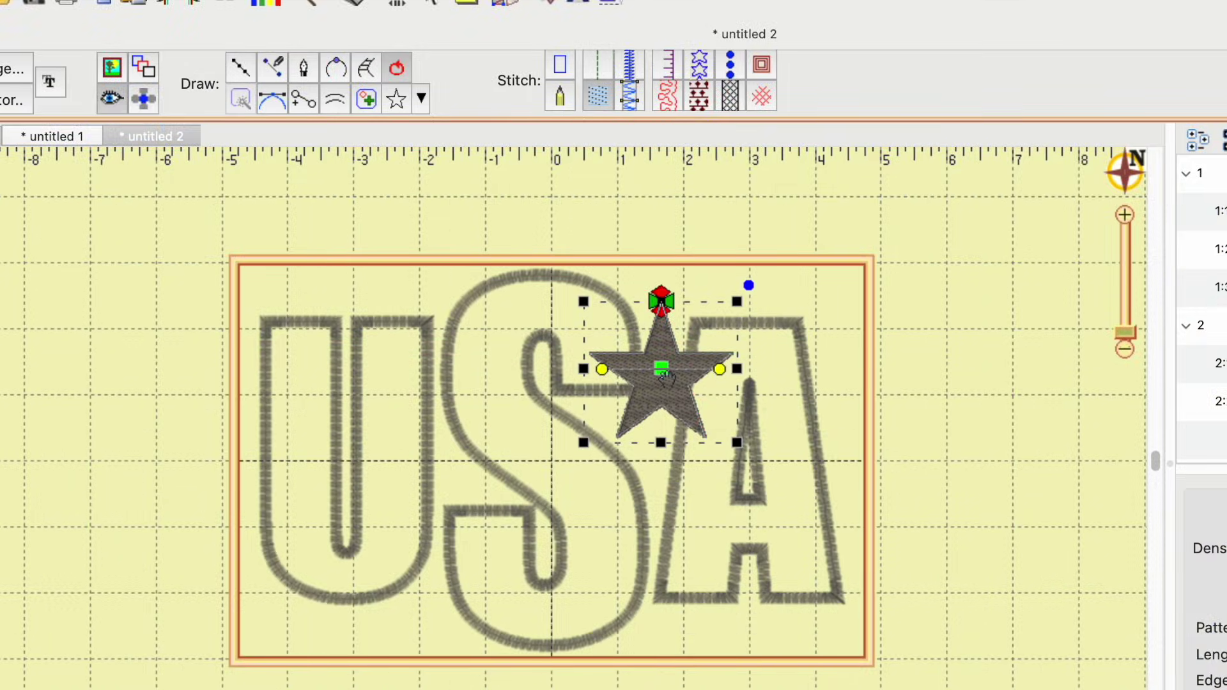
left_click_drag(665, 372, 445, 509)
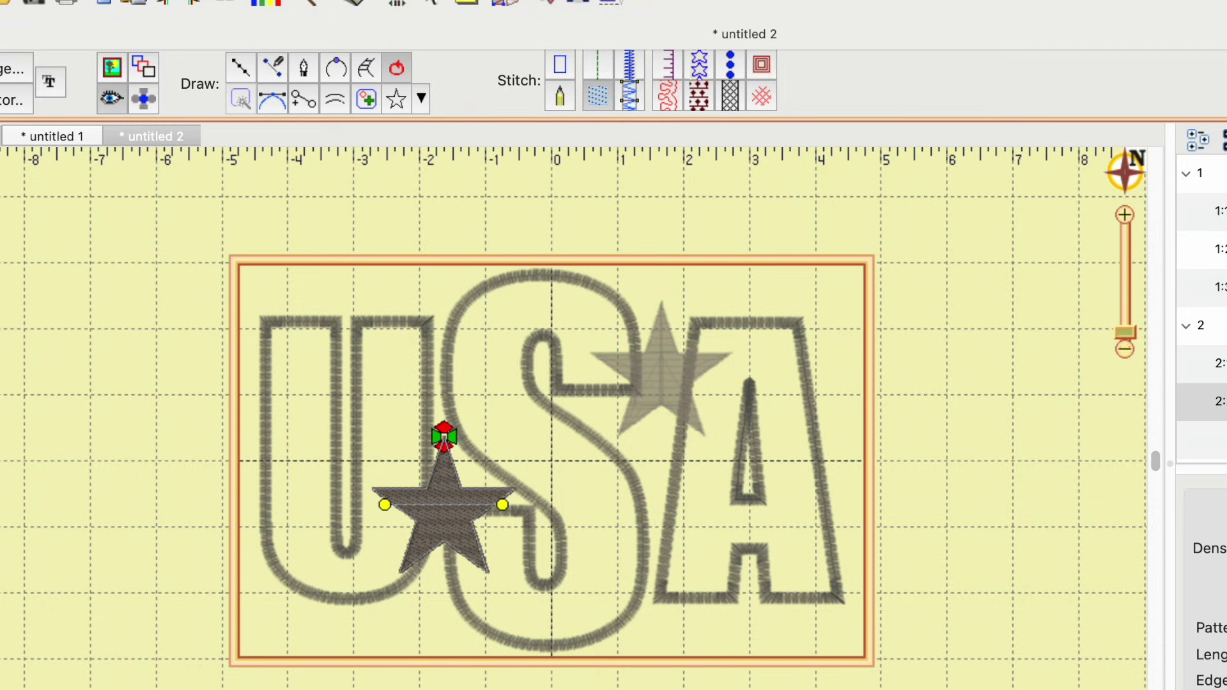
left_click(446, 509)
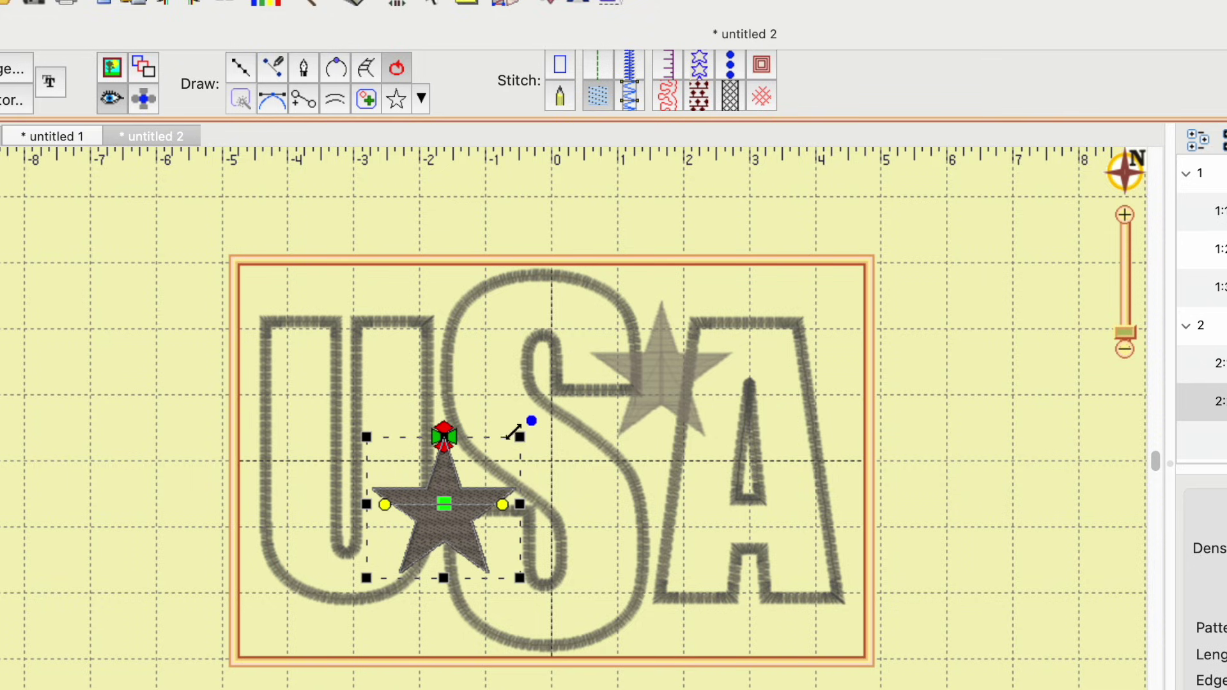
- Shrink the lower star slightly, nudge it toward the S to overlap both letters, and deselect it
left_click_drag(519, 436, 510, 447)
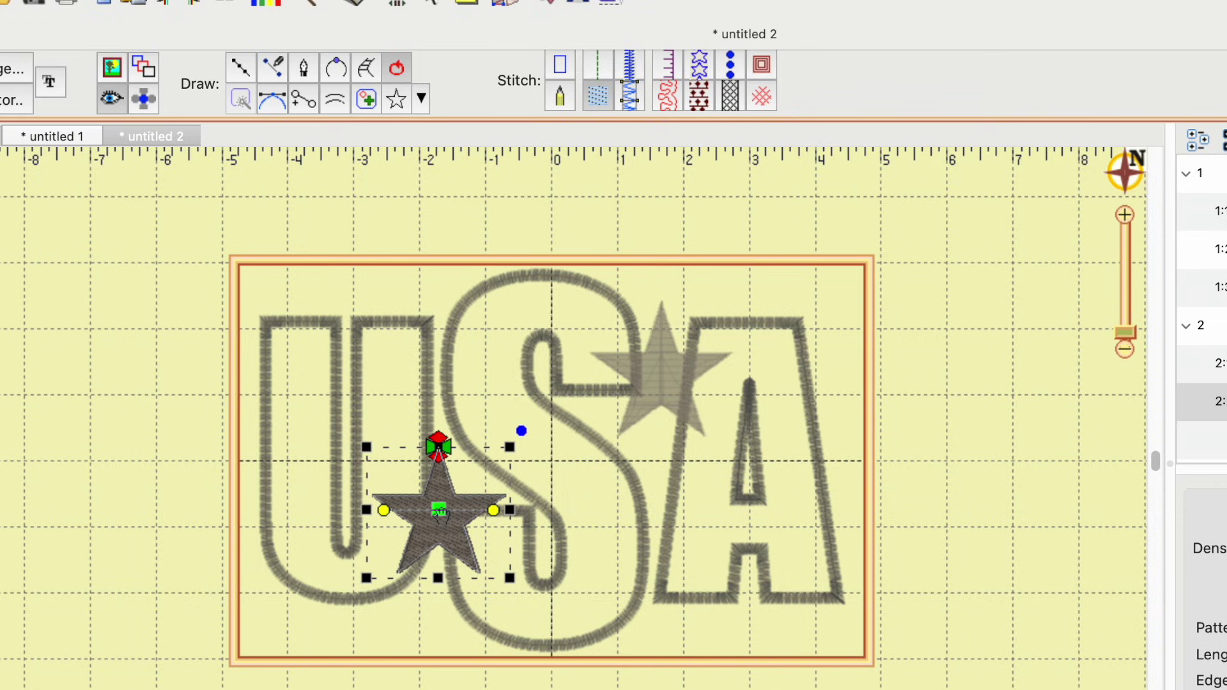
left_click_drag(440, 515, 450, 516)
left_click(435, 652)
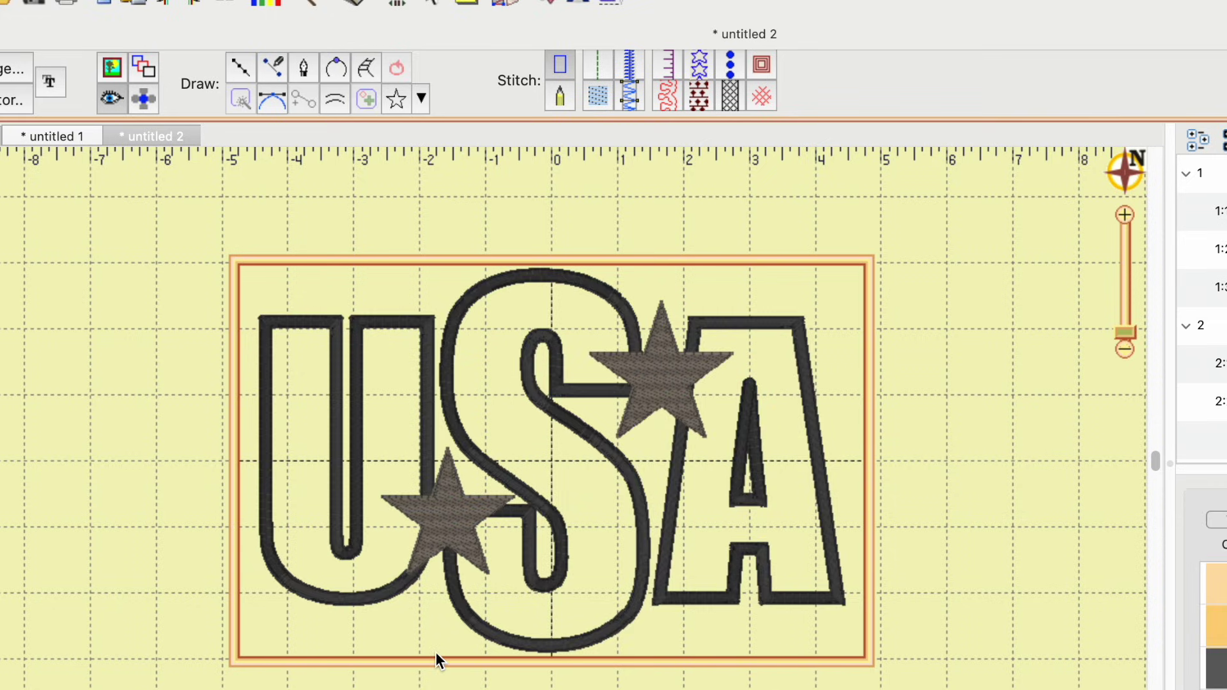
left_click(459, 520)
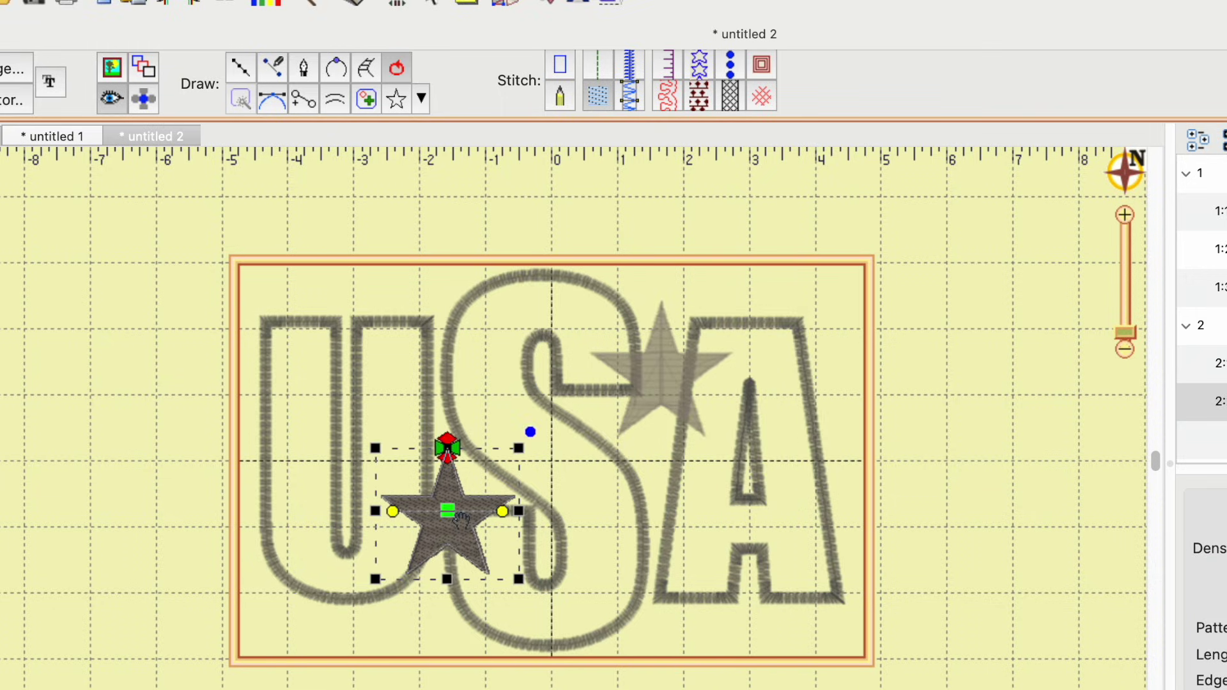
left_click_drag(458, 520, 459, 517)
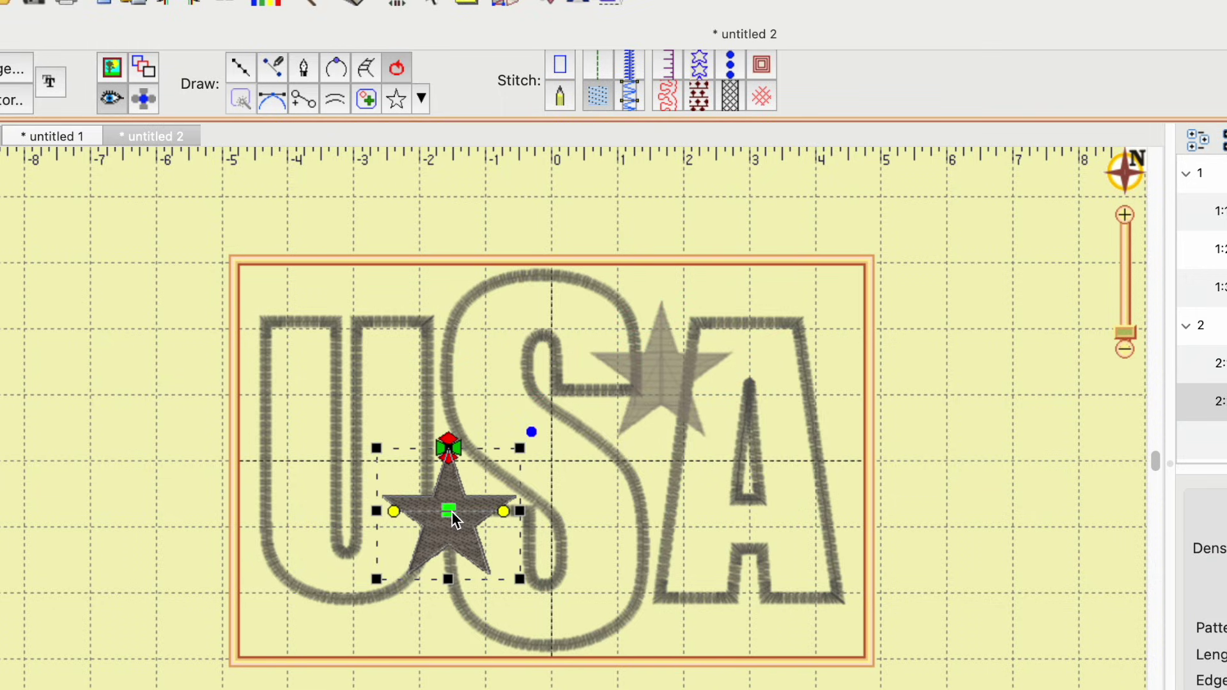
left_click(681, 541)
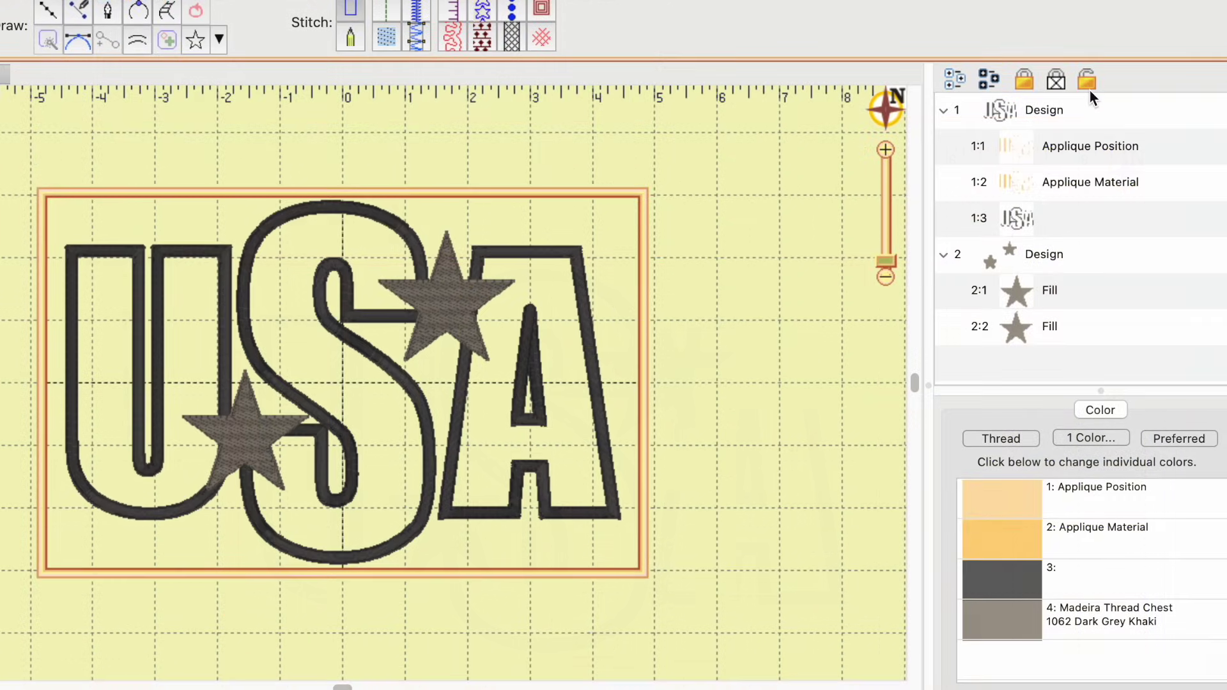
- Widen the USA lettering group on both sides to about 9 1/4 inches so it nearly fills the hoop's width
left_click(1015, 110)
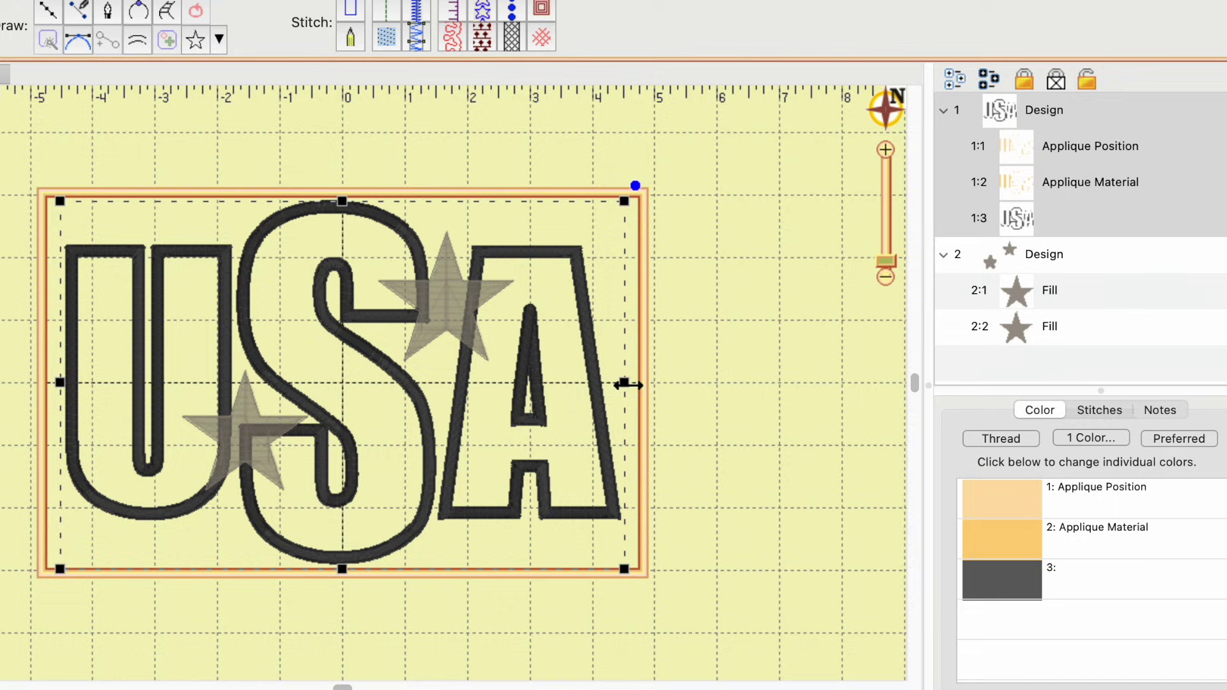
left_click_drag(629, 382, 639, 382)
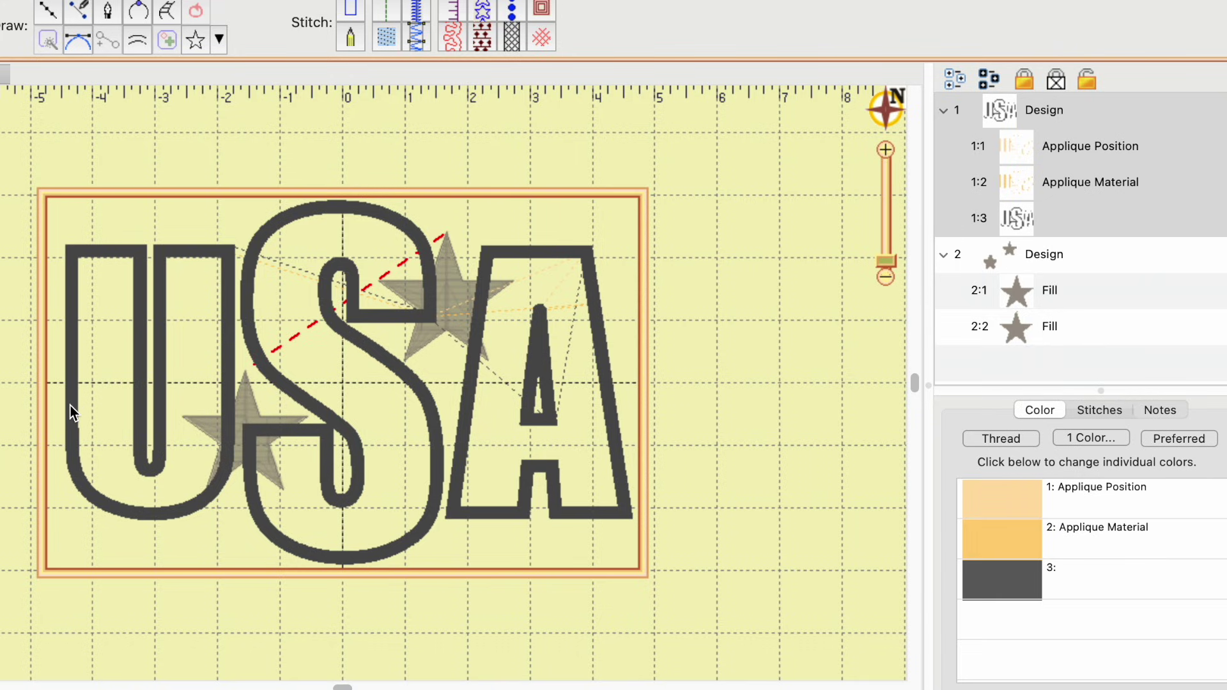
left_click(1012, 112)
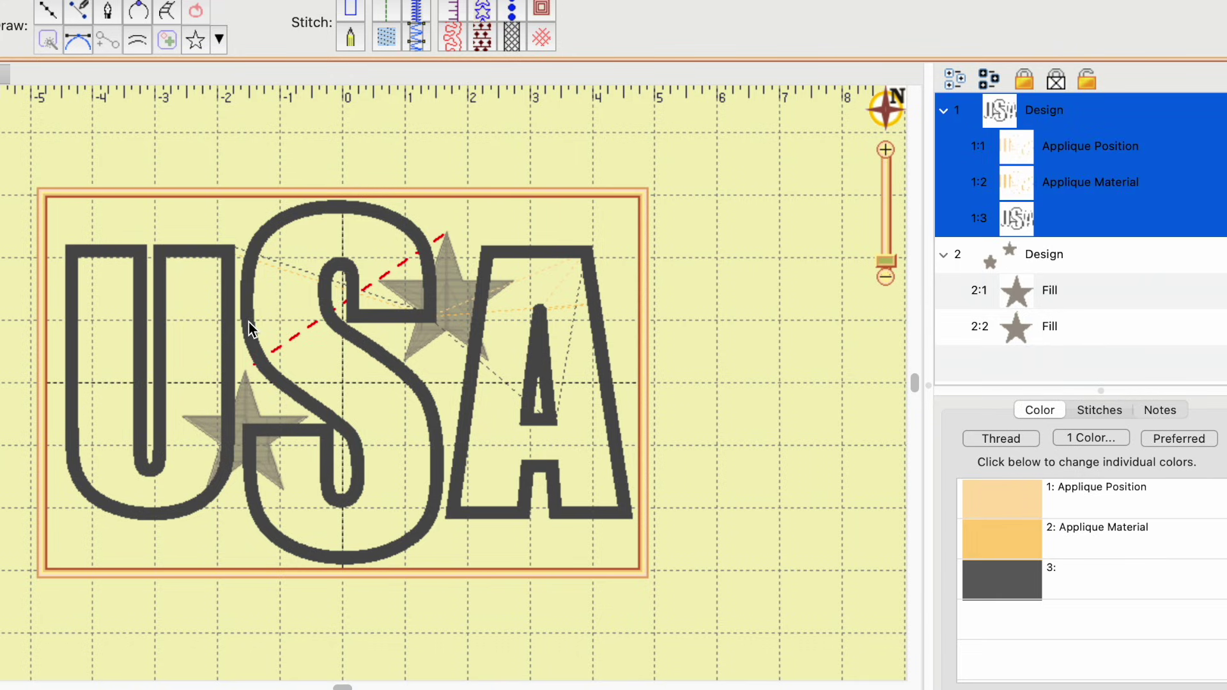
left_click(132, 382)
left_click_drag(60, 382, 54, 386)
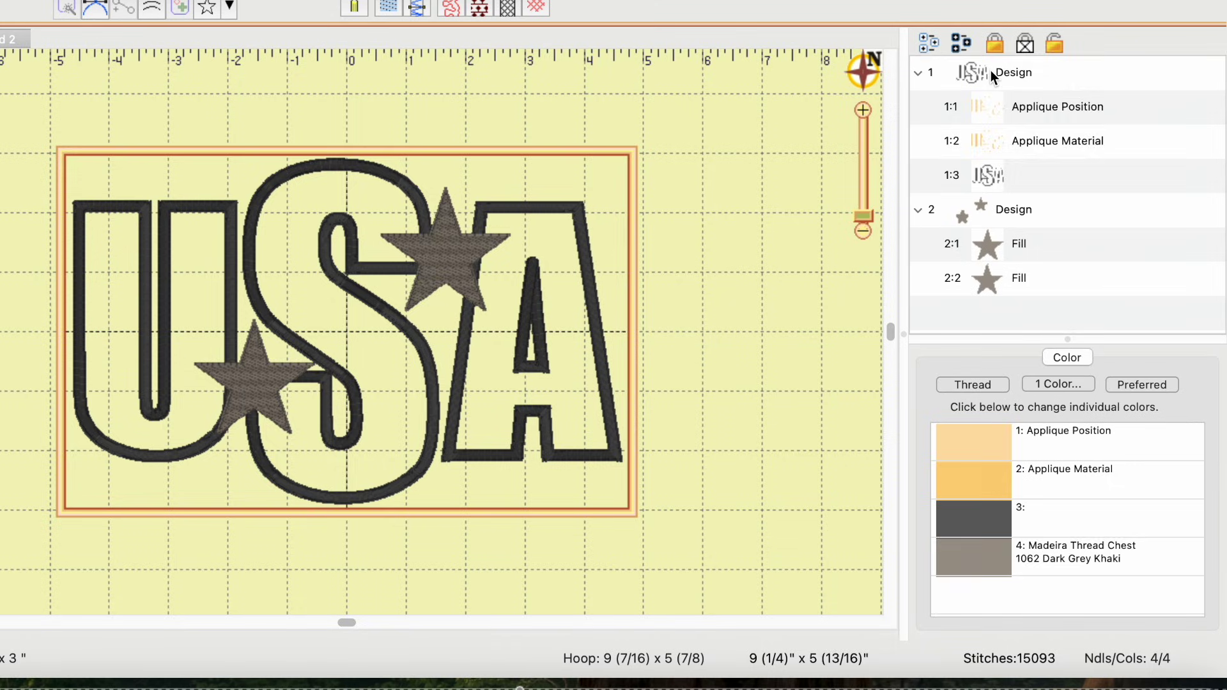
- Stretch the USA lettering slightly further on both sides to about 9 5/16 inches wide, then deselect it
left_click(991, 70)
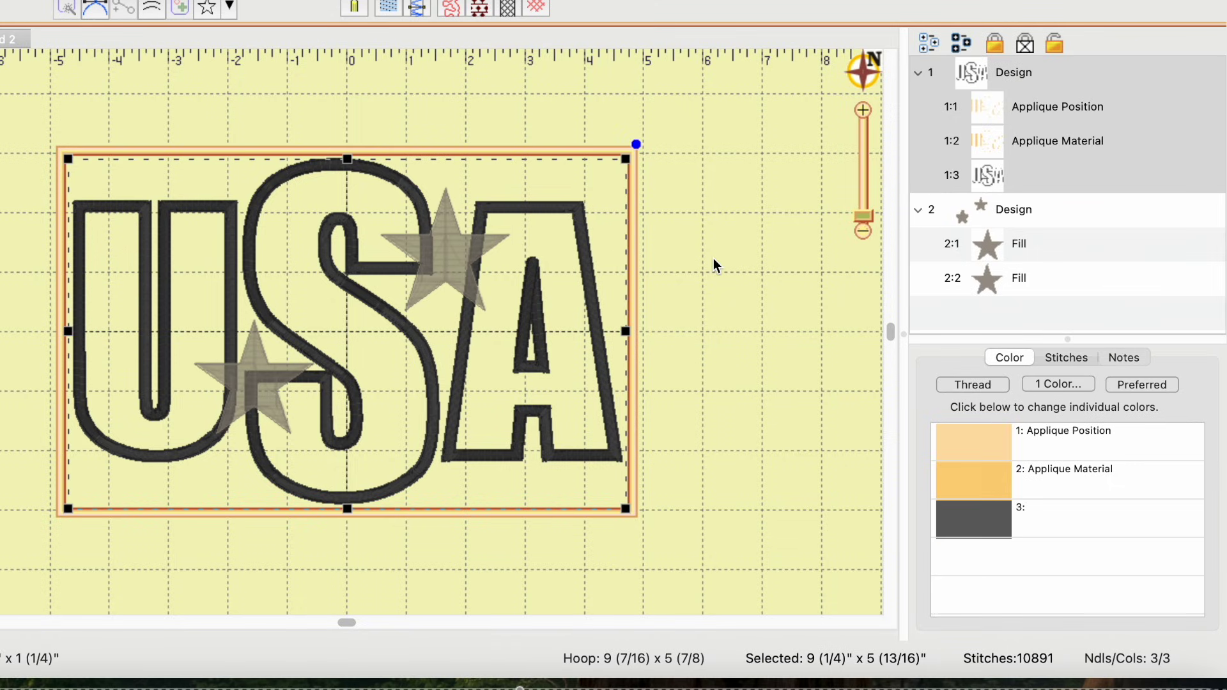
left_click_drag(630, 332, 634, 331)
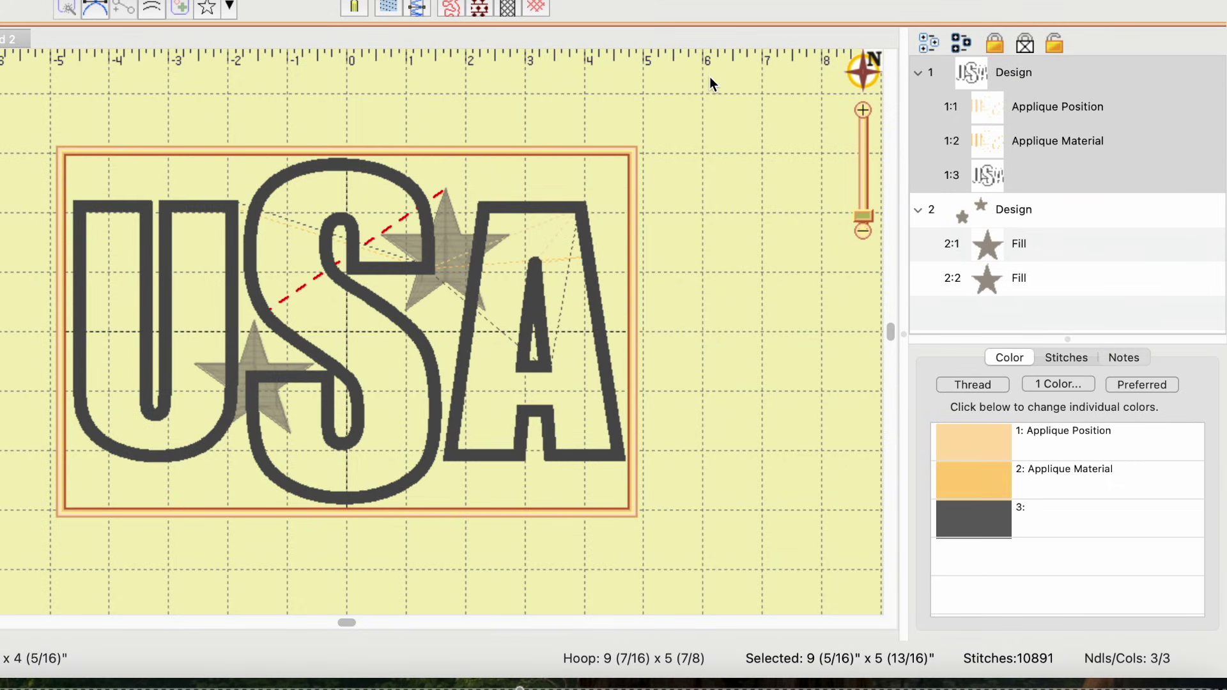
double_click(1041, 75)
left_click(1036, 73)
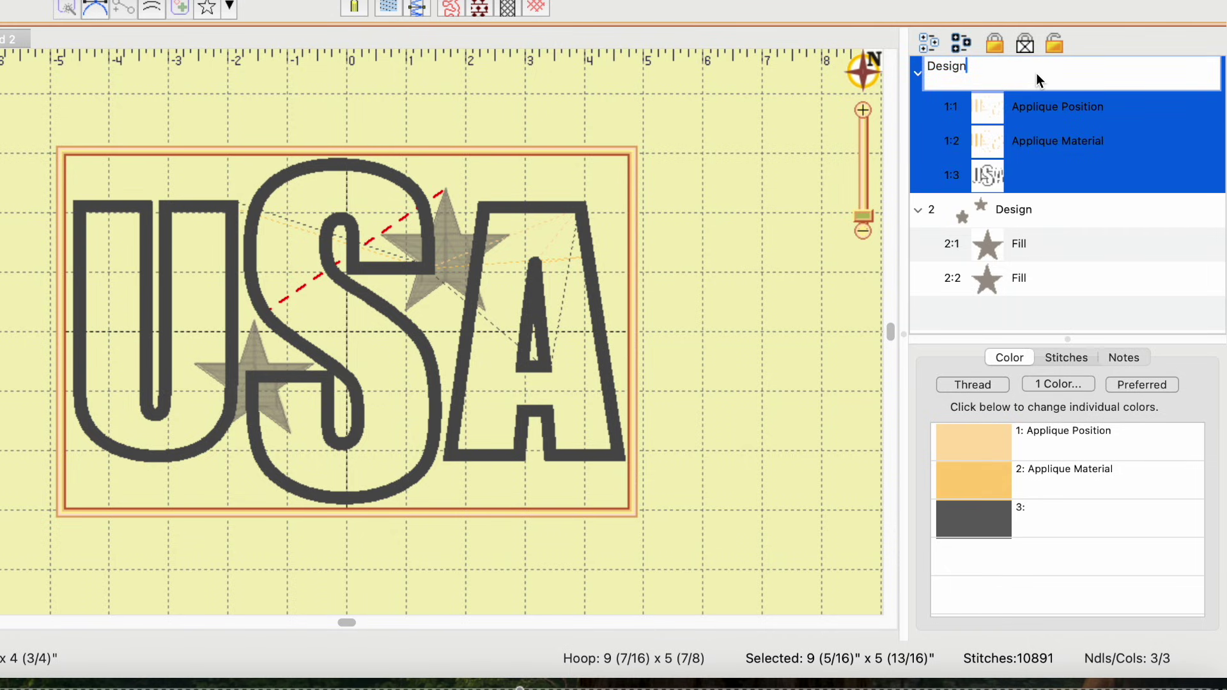
left_click(788, 263)
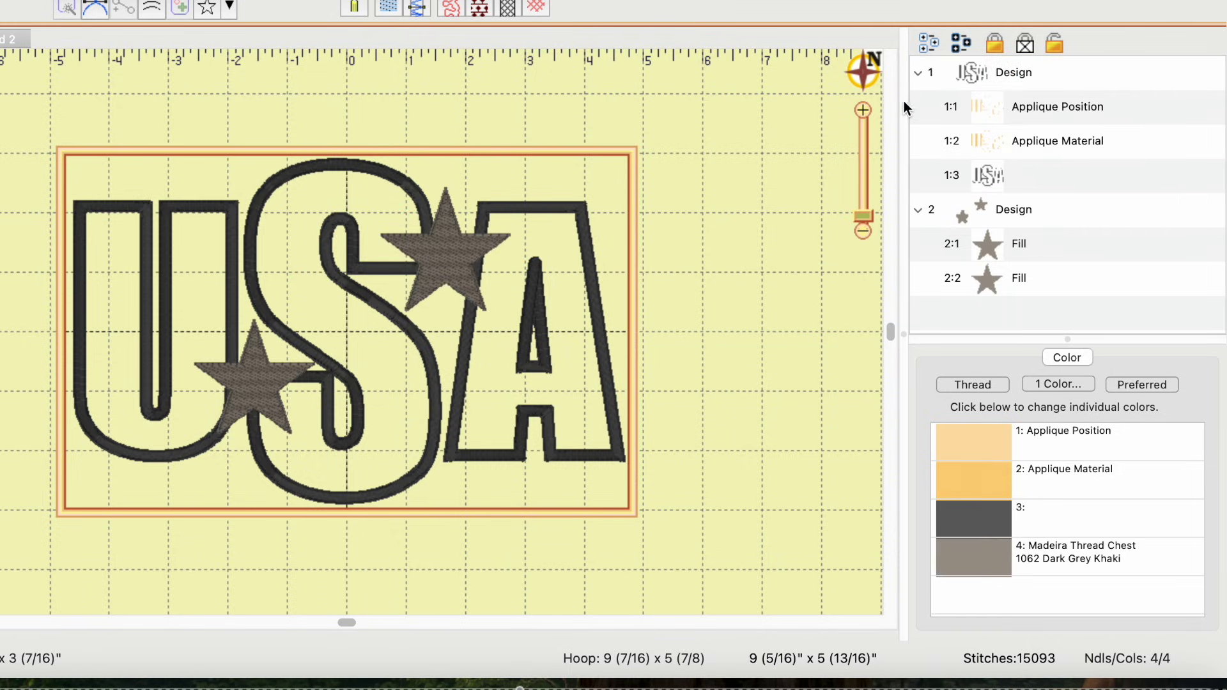
left_click(968, 73)
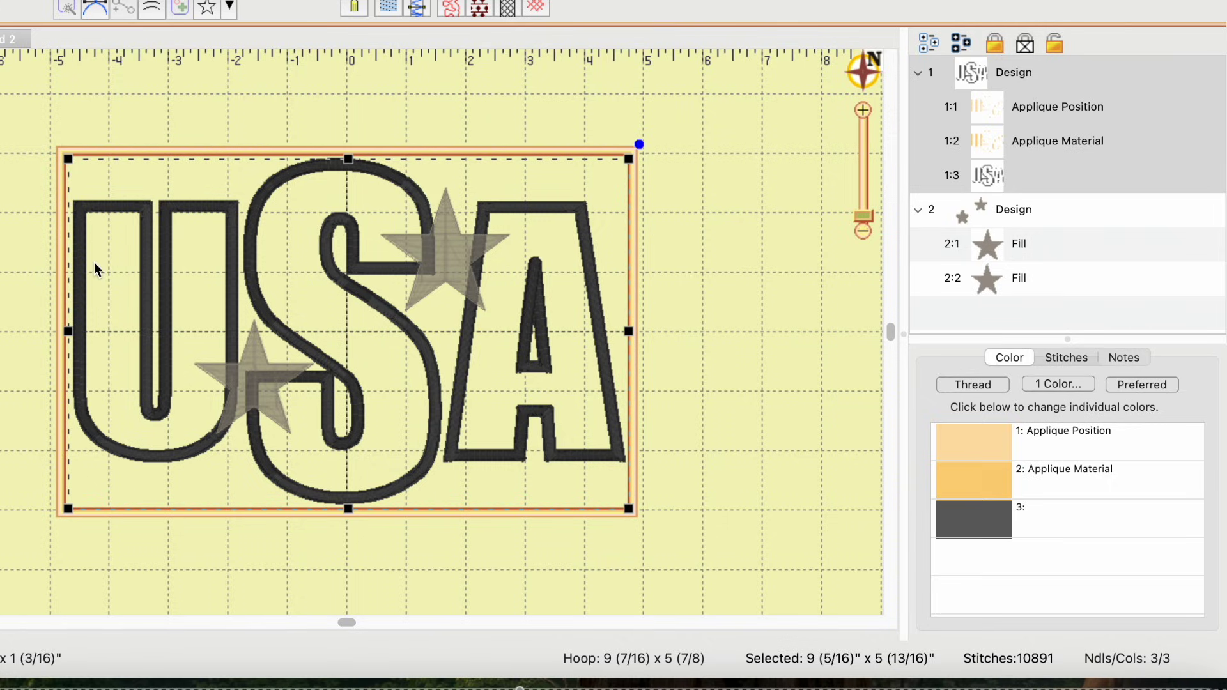
left_click_drag(73, 331, 67, 335)
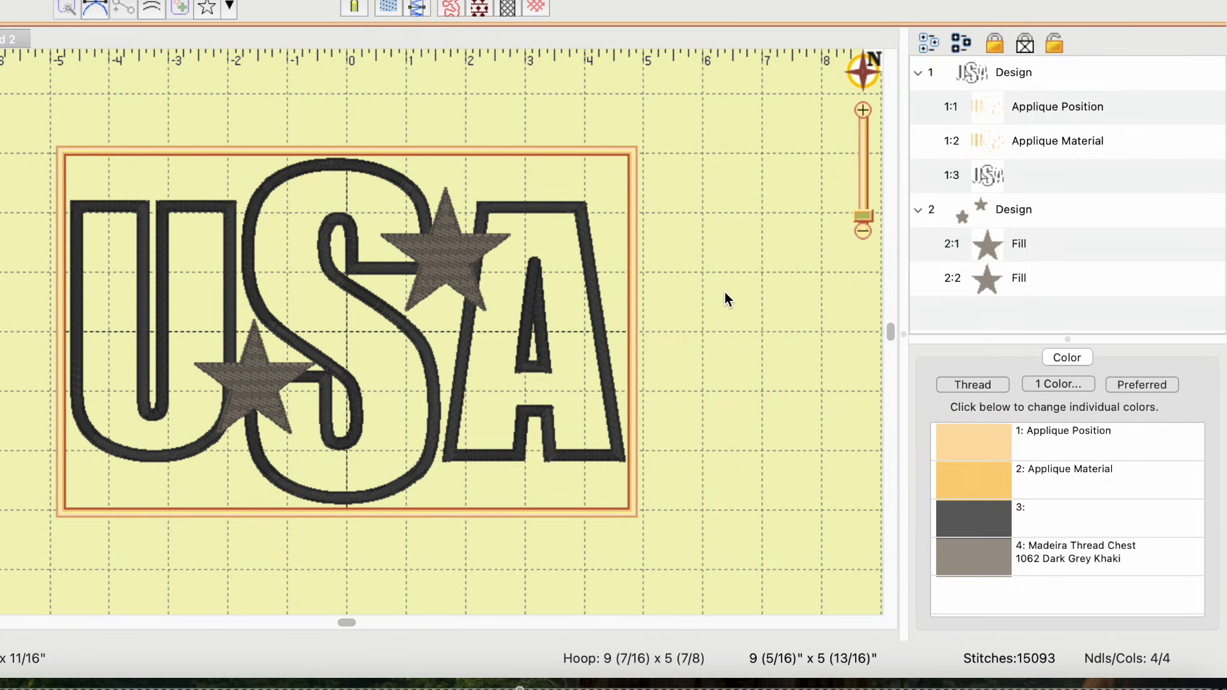
- Nudge the upper star slightly down and toward the A, keeping it overlapping both the S and A
left_click(447, 258)
left_click_drag(451, 253, 458, 259)
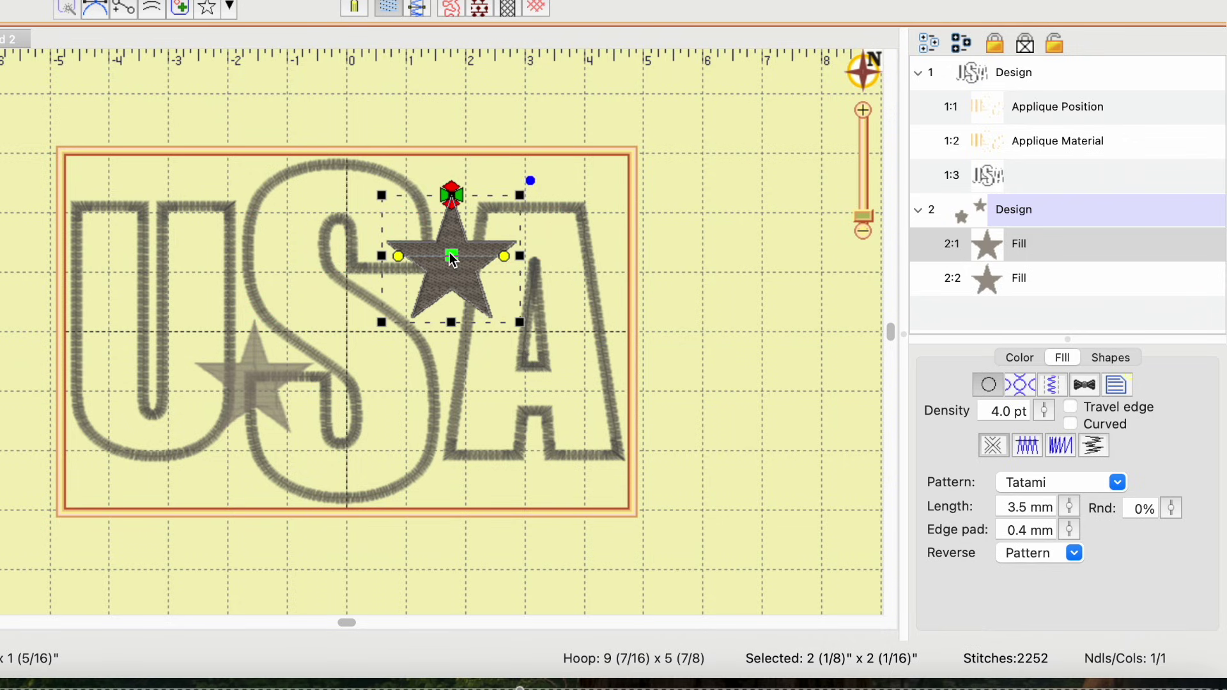
left_click(186, 484)
- Fine-tune the lower star's position so it overlaps the U and S, shifting it slightly toward the U, and deselect it
left_click(255, 384)
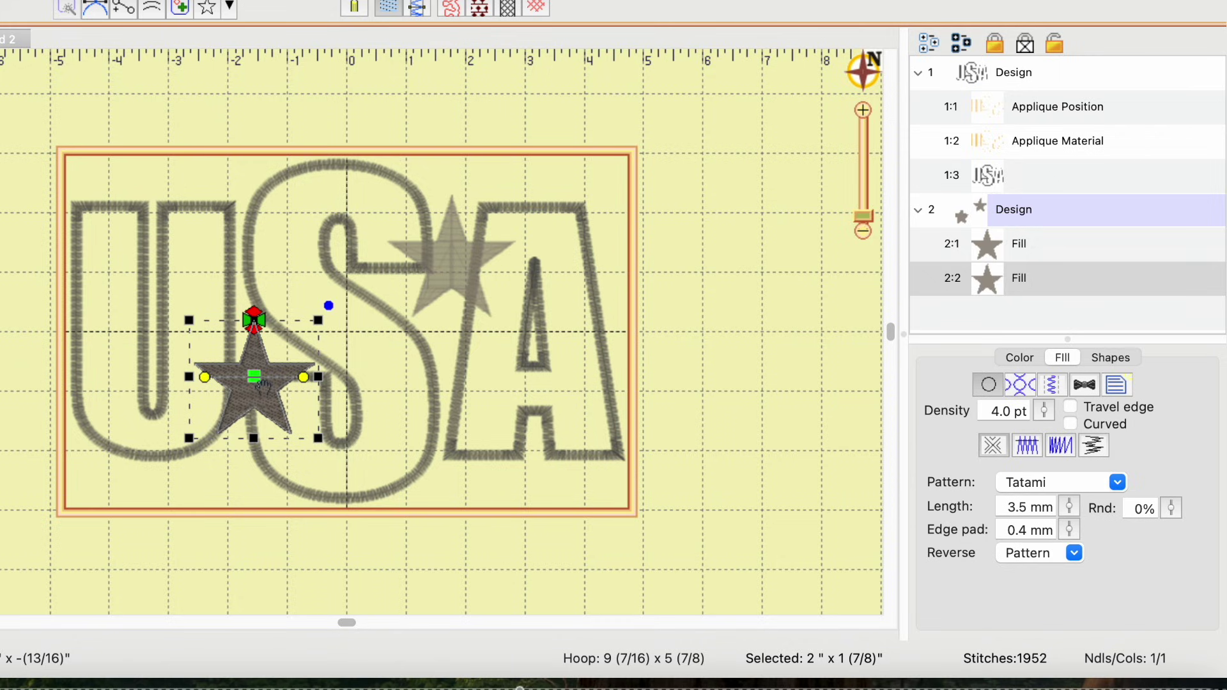
left_click_drag(255, 383, 251, 388)
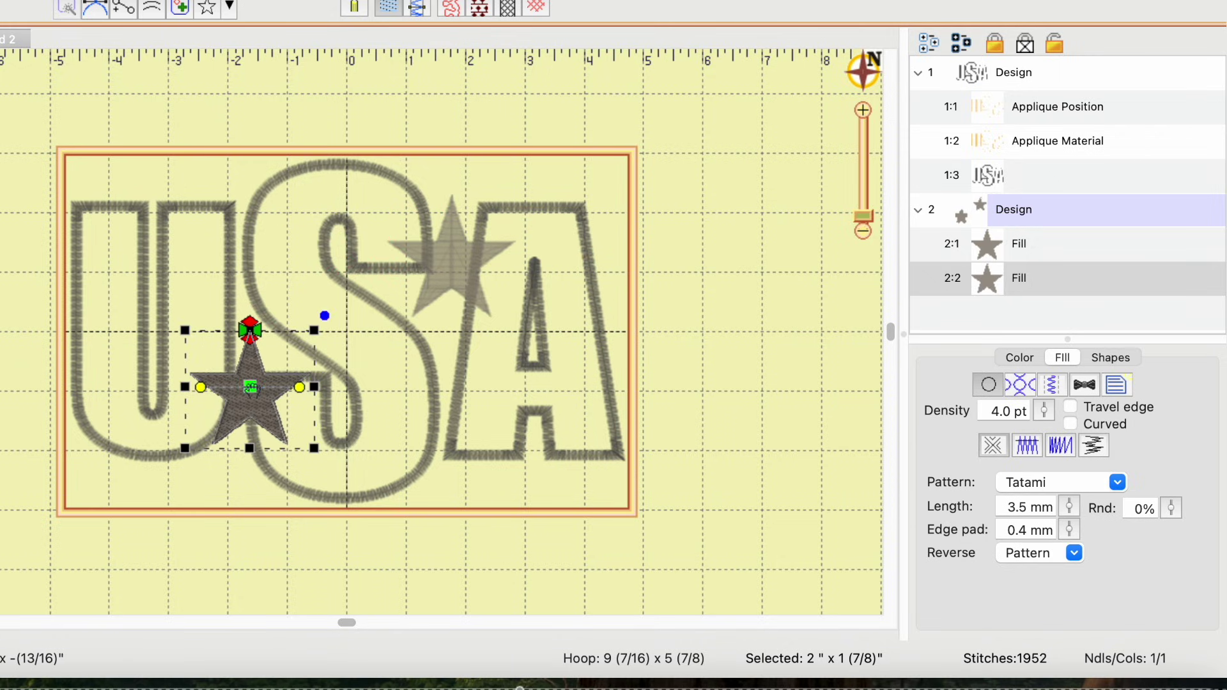
left_click(201, 493)
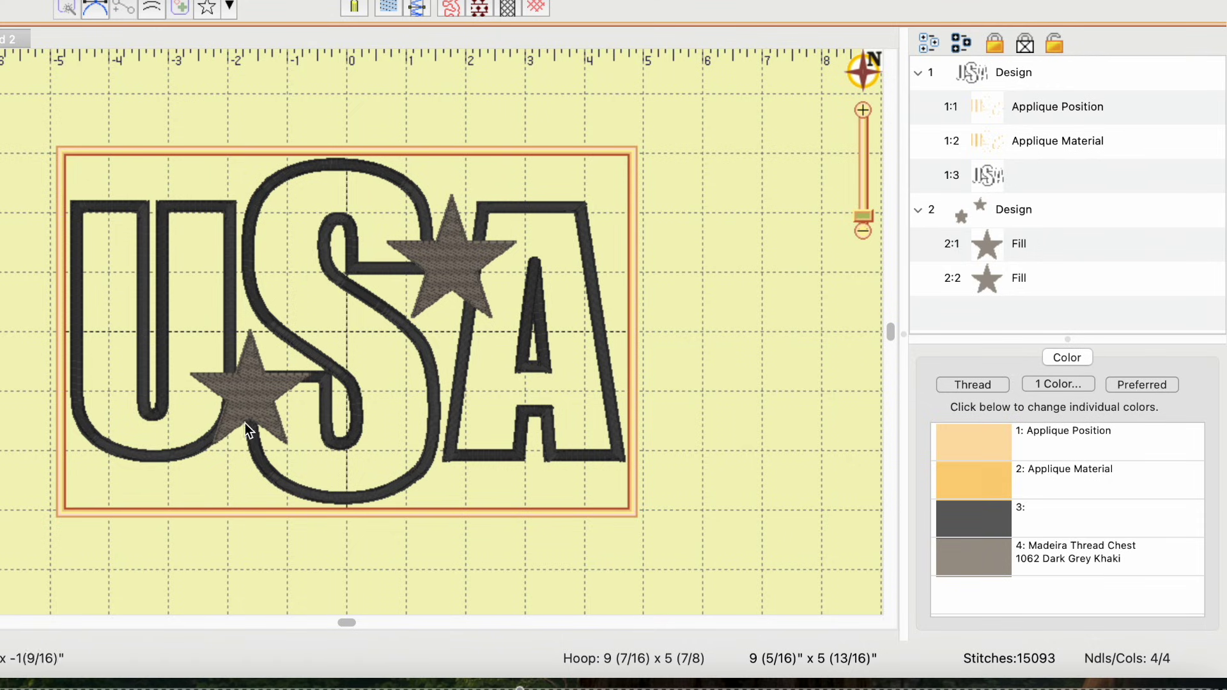
left_click(255, 391)
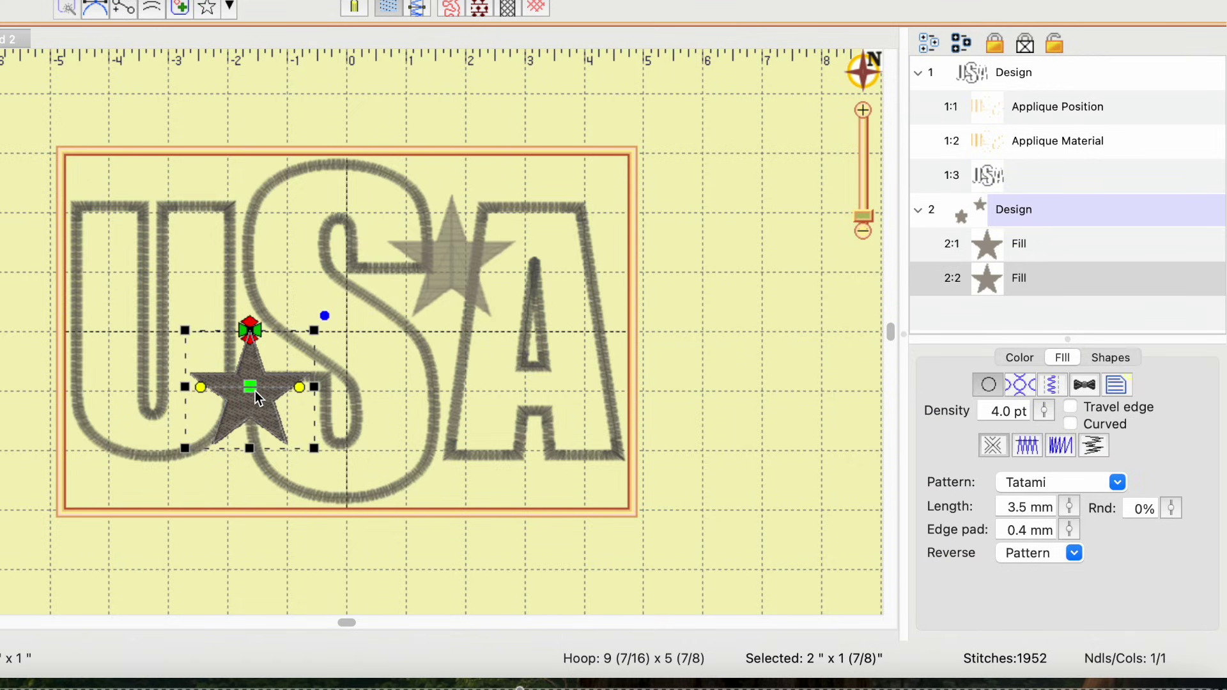
left_click_drag(254, 389, 259, 390)
left_click(723, 332)
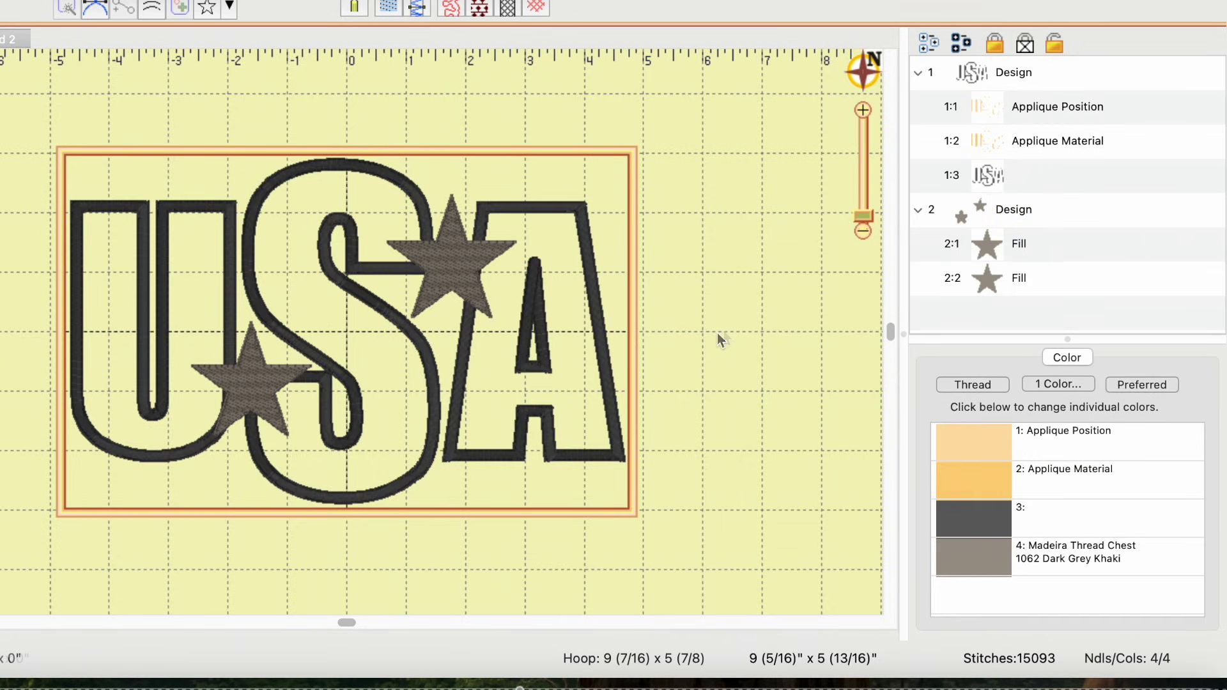
- Search the Madeira Thread Chest for white and recolor the upper star with thread 1001 White
left_click(457, 260)
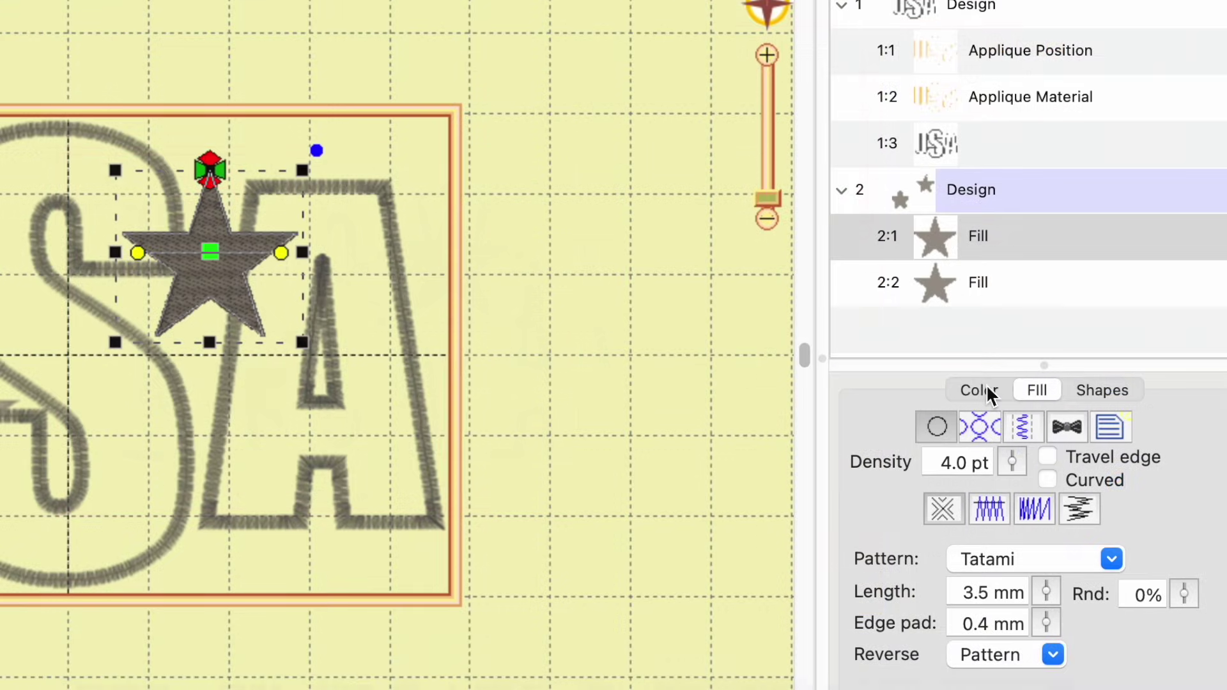
left_click(986, 392)
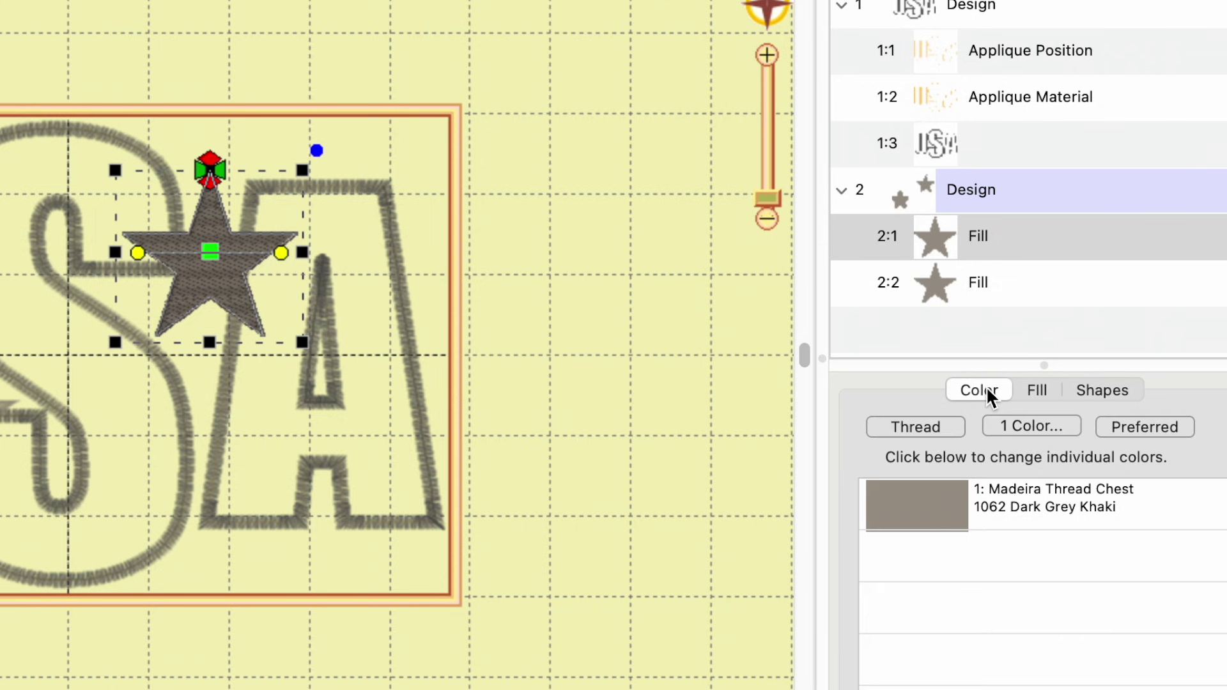
left_click(915, 499)
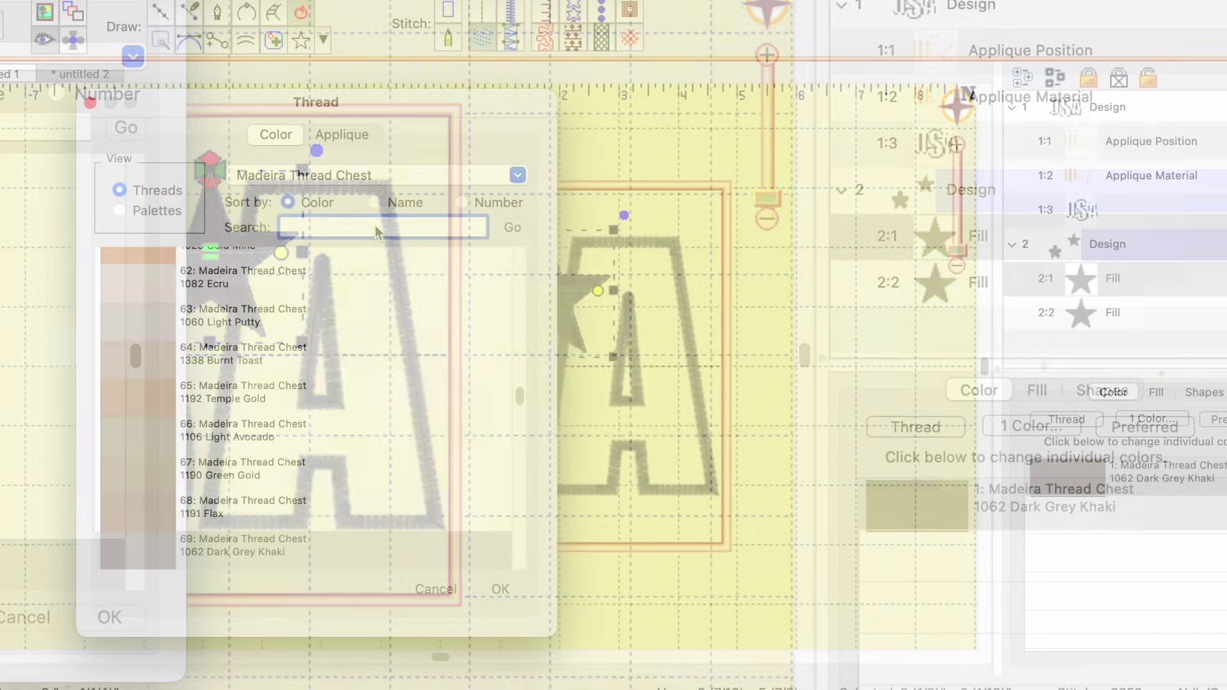
type("white")
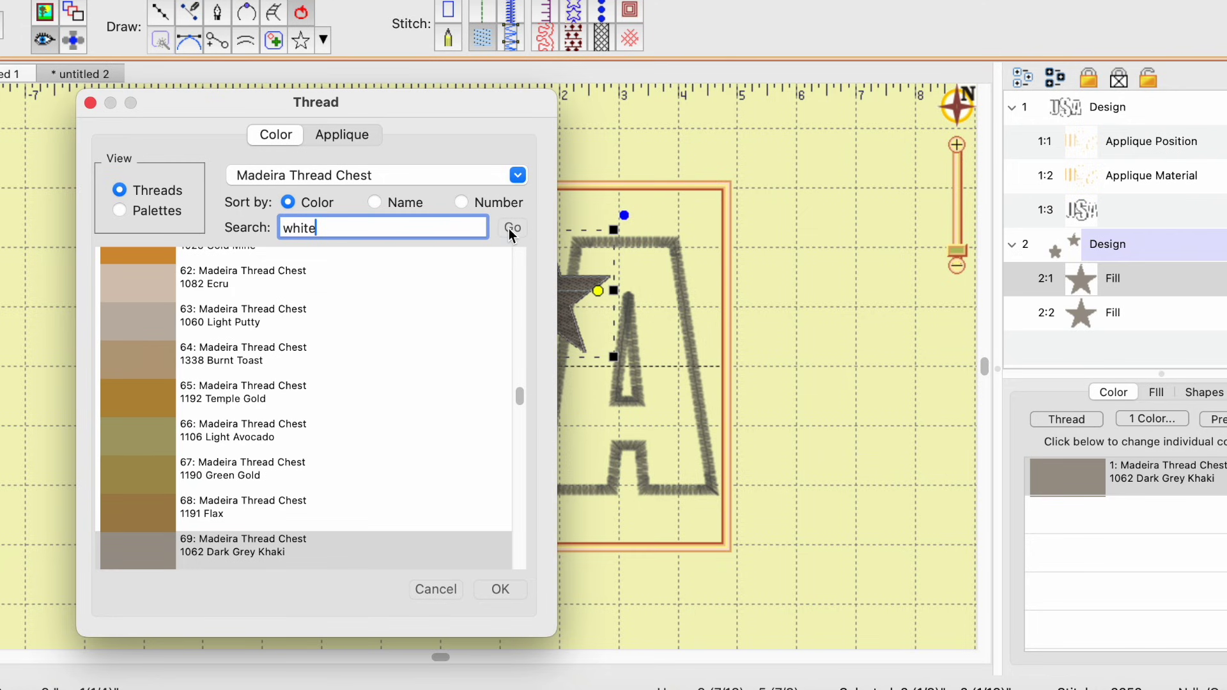
left_click(511, 228)
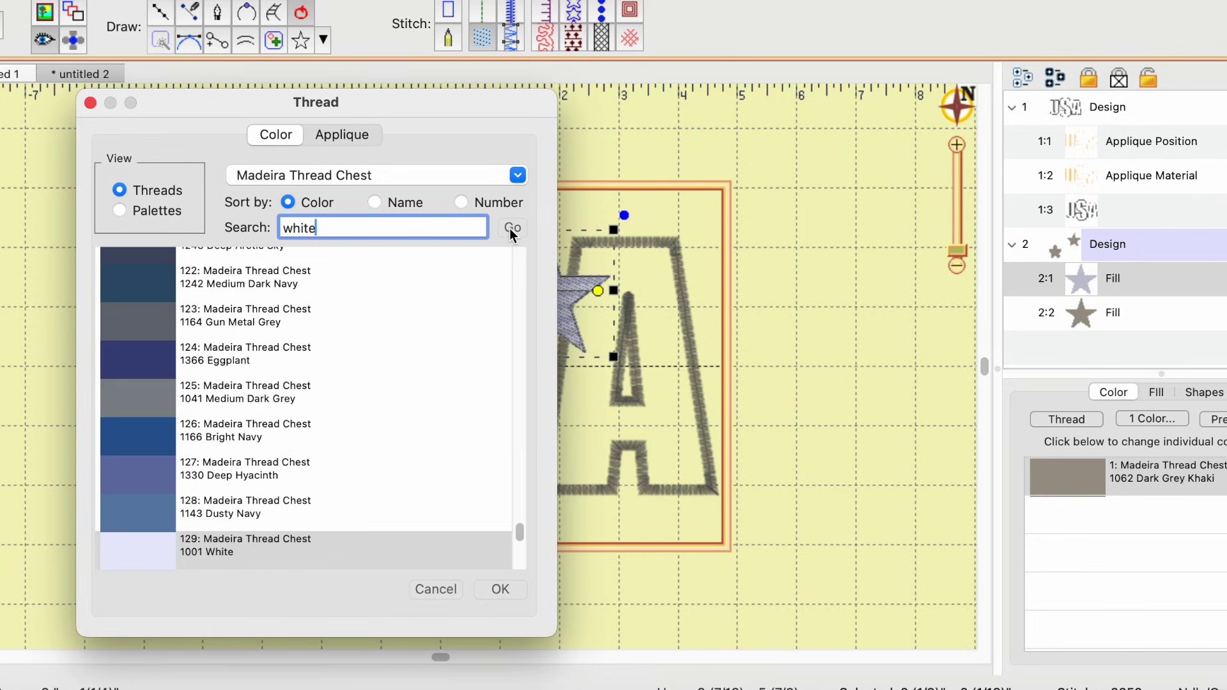
left_click(217, 548)
left_click(500, 588)
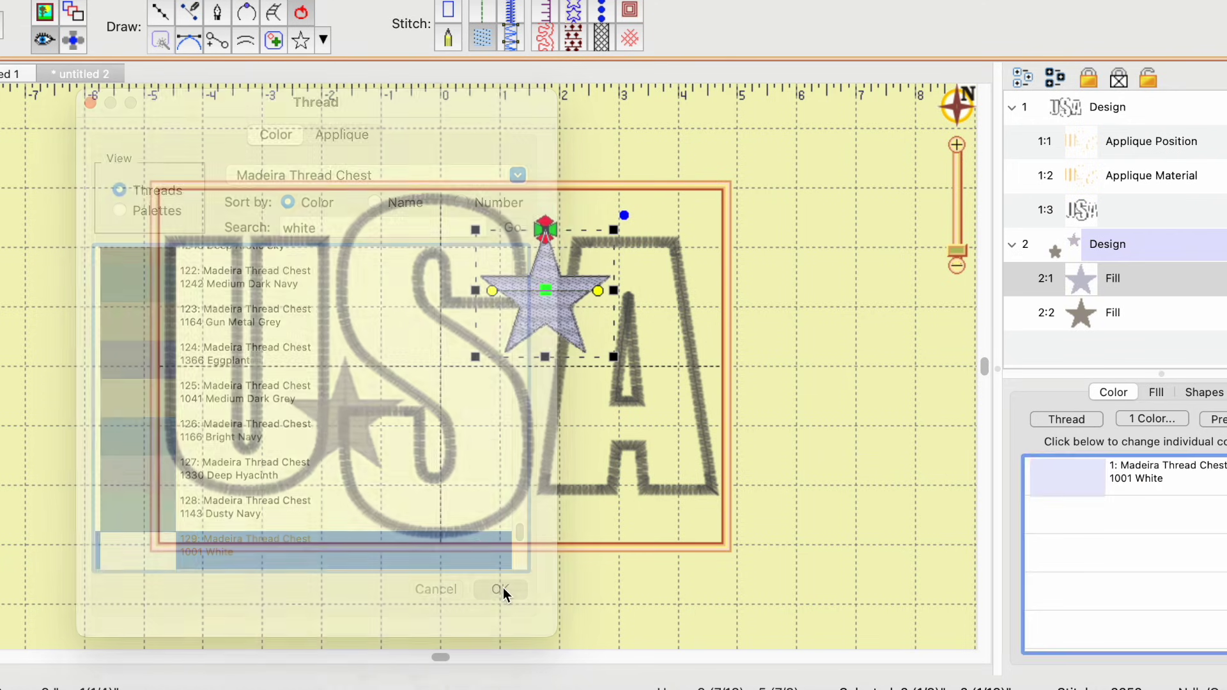
- Recolor the lower star with Madeira Thread Chest 1001 White from the current page's palette
left_click(348, 416)
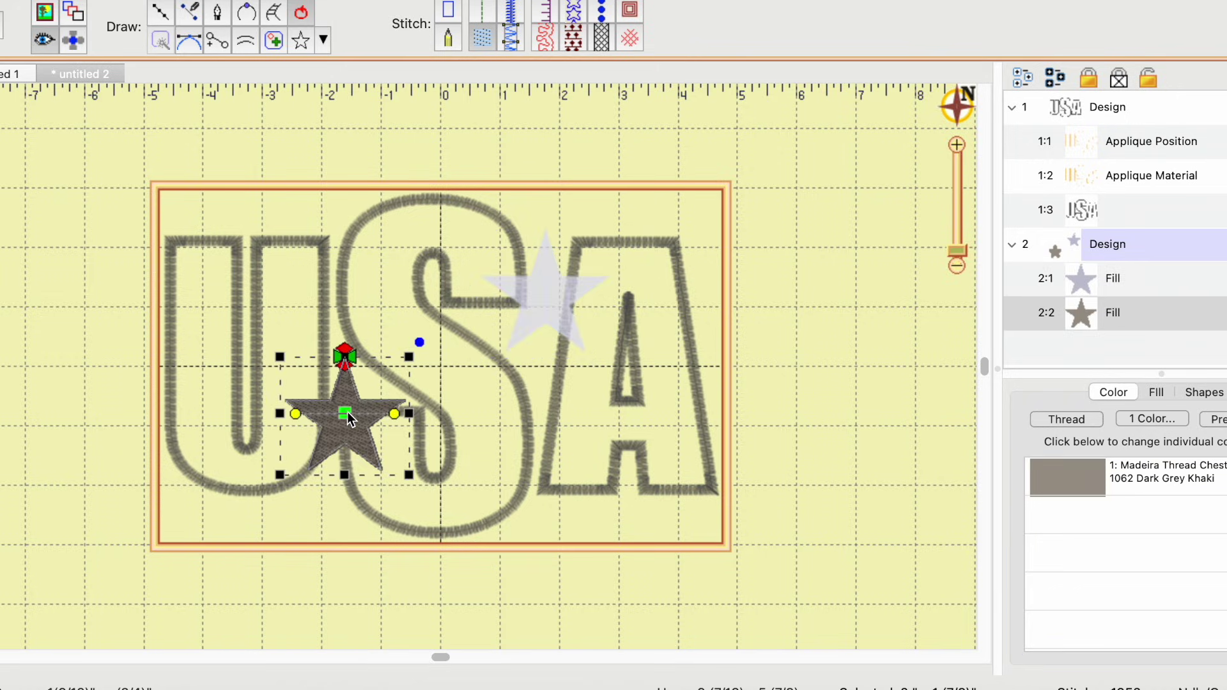
left_click(1075, 478)
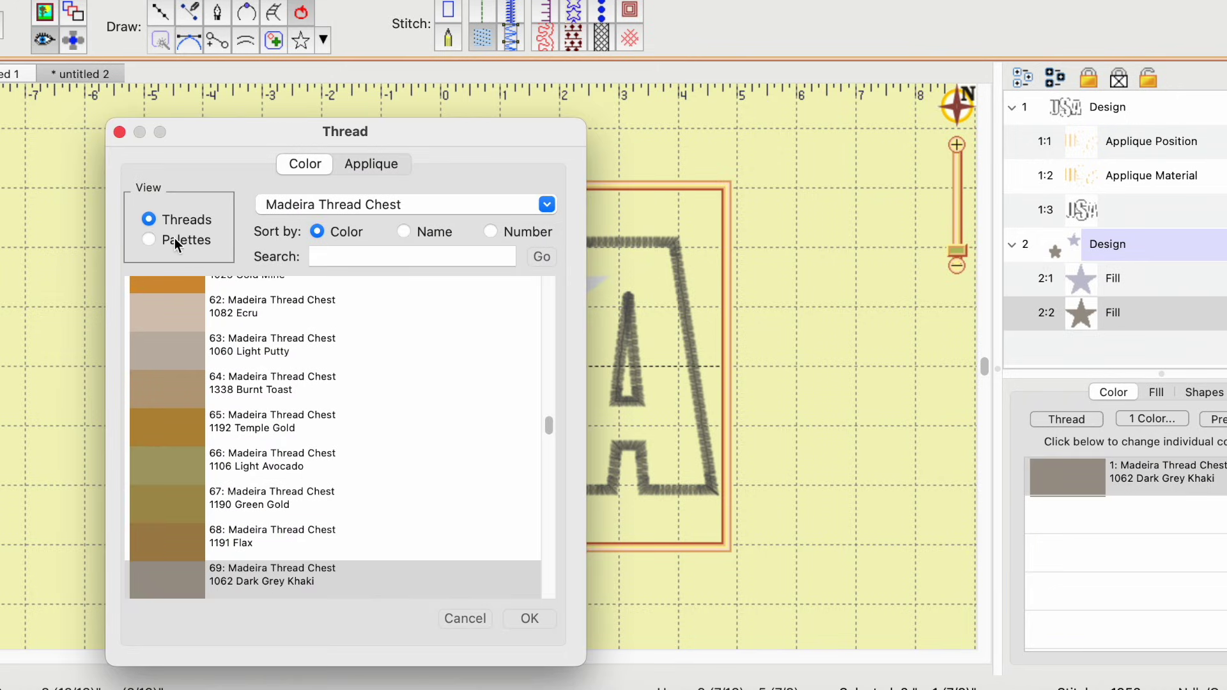
left_click(150, 240)
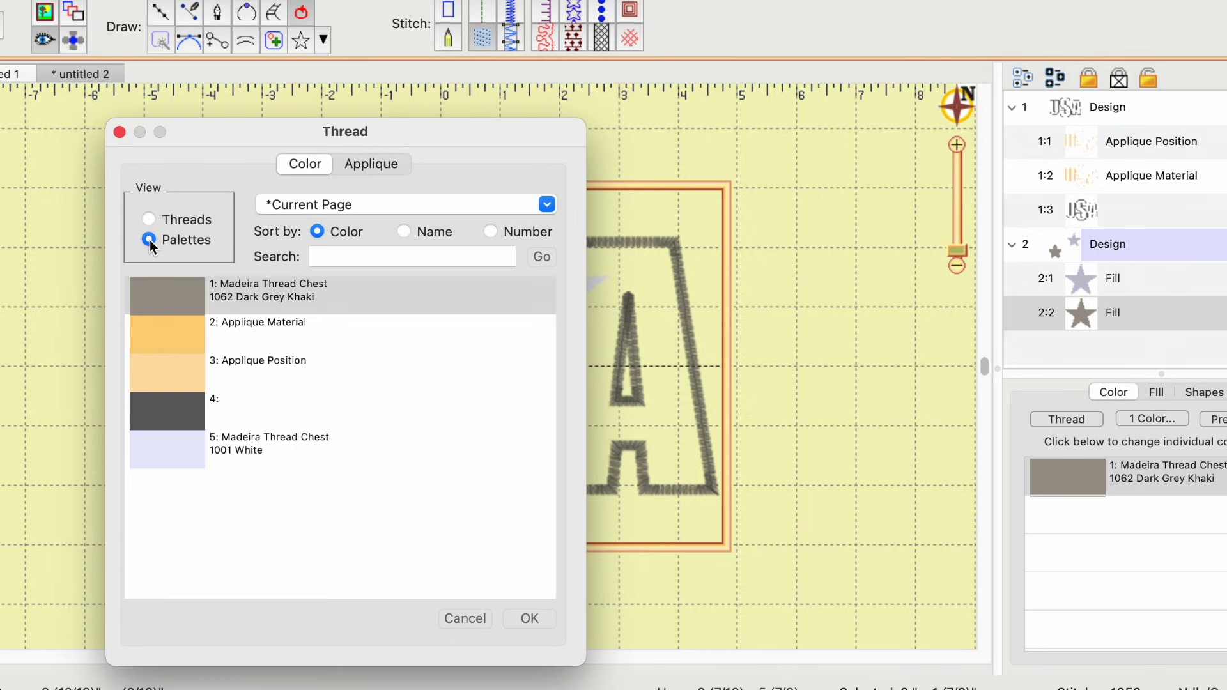
left_click(178, 449)
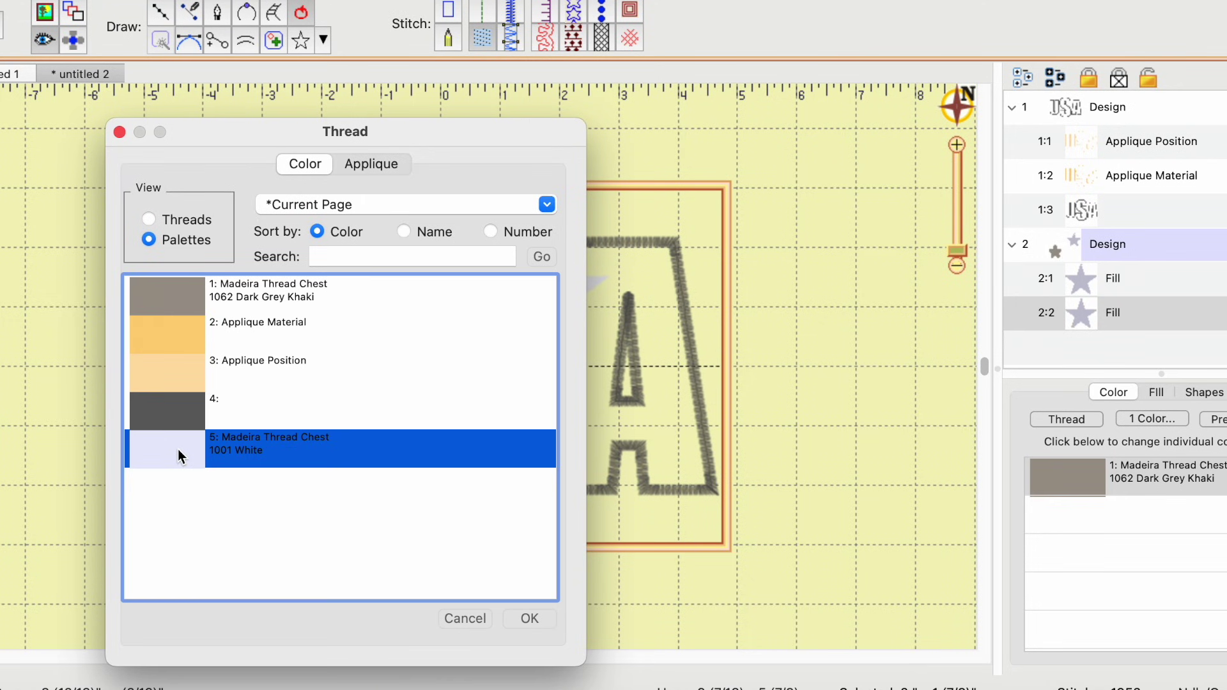
left_click(530, 618)
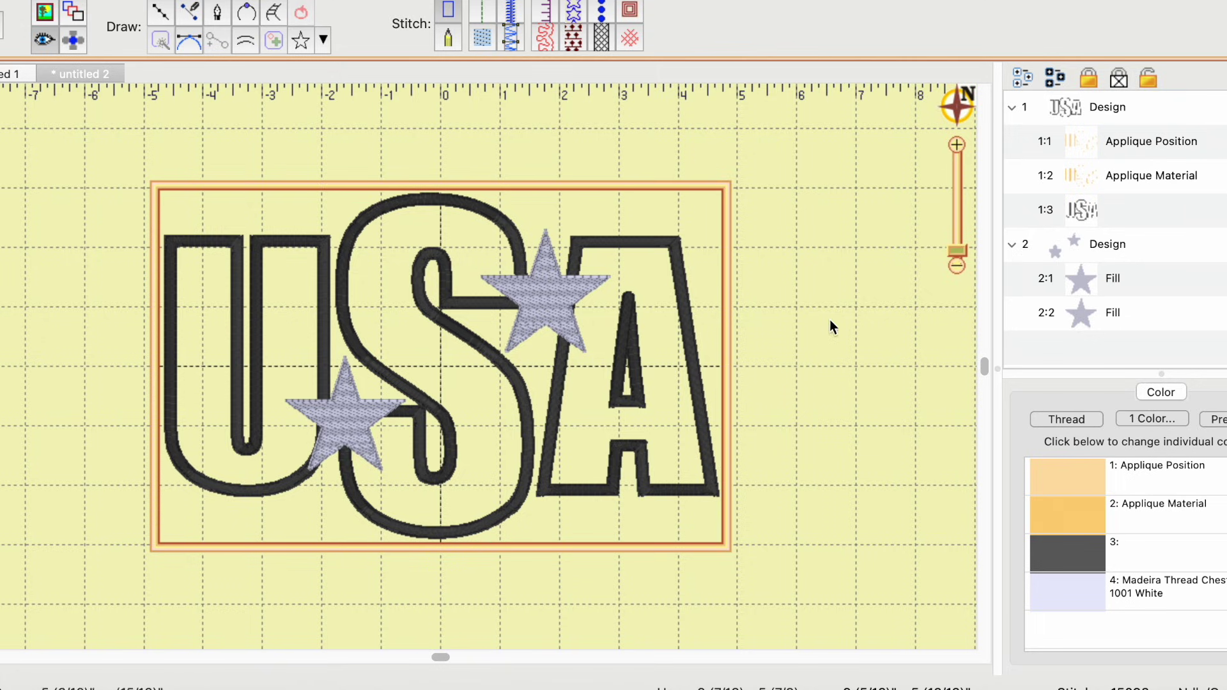
- Recolor the satin border of the USA lettering with Madeira Thread Chest 1184 True Red
left_click(1099, 109)
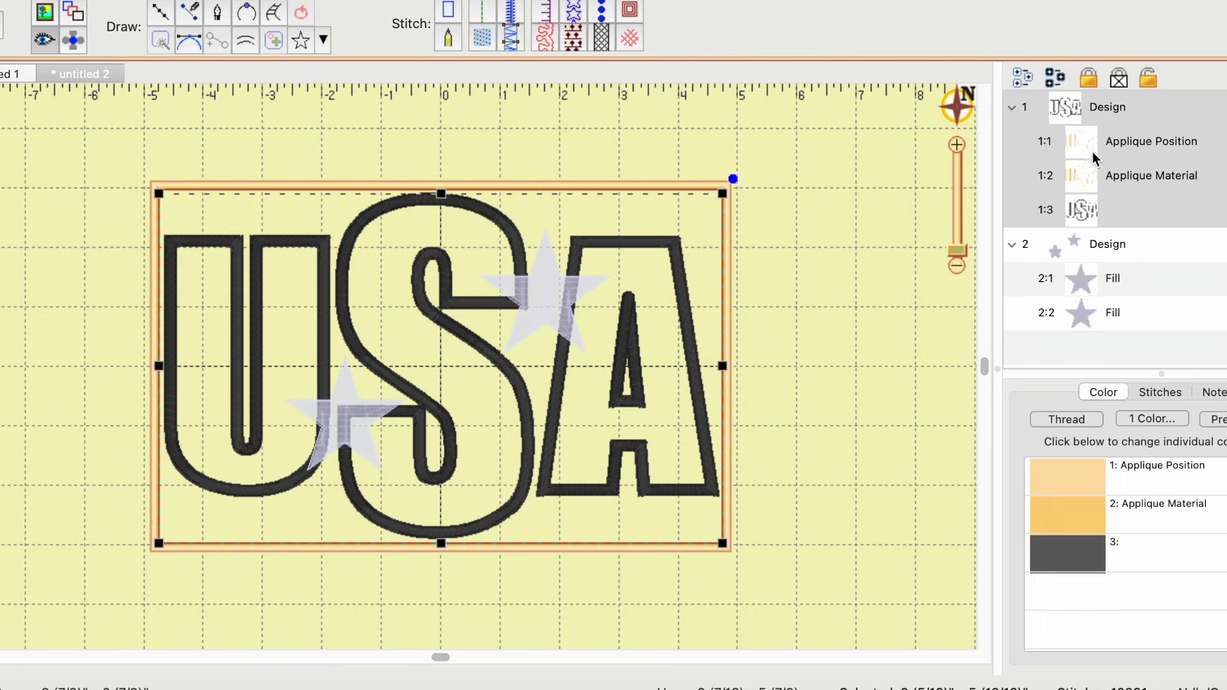
double_click(1080, 549)
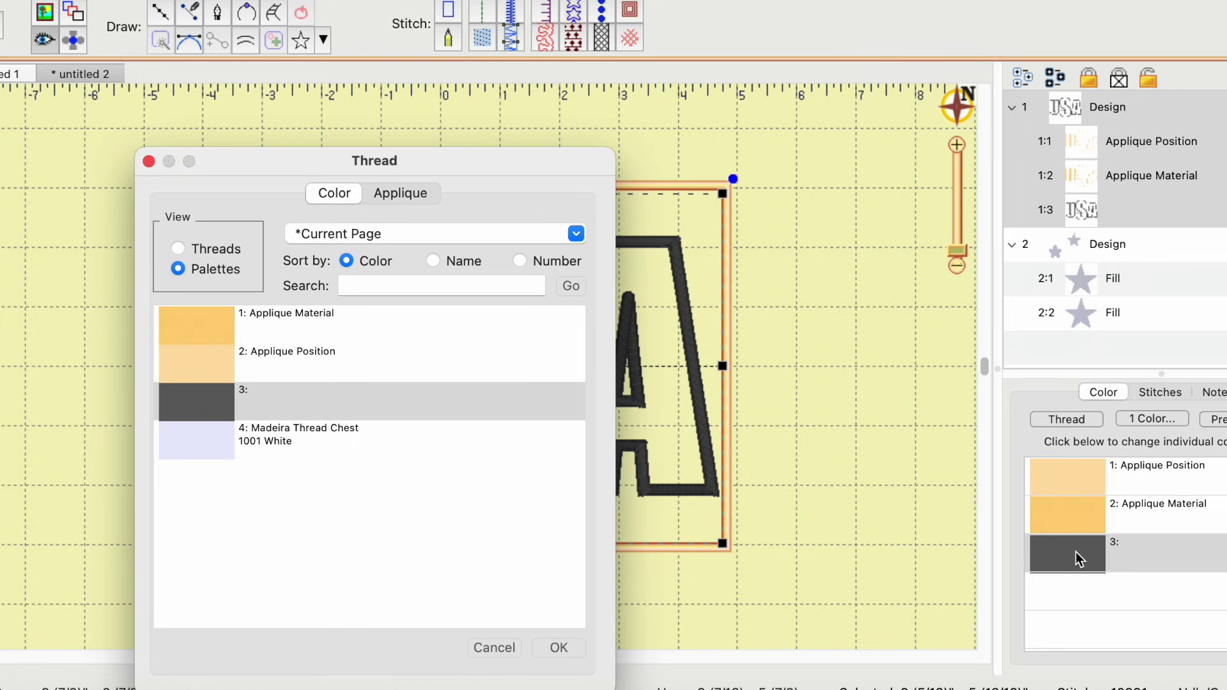
left_click(178, 248)
scroll(284, 492, "up", 15)
scroll(282, 489, "up", 10)
scroll(282, 485, "down", 4)
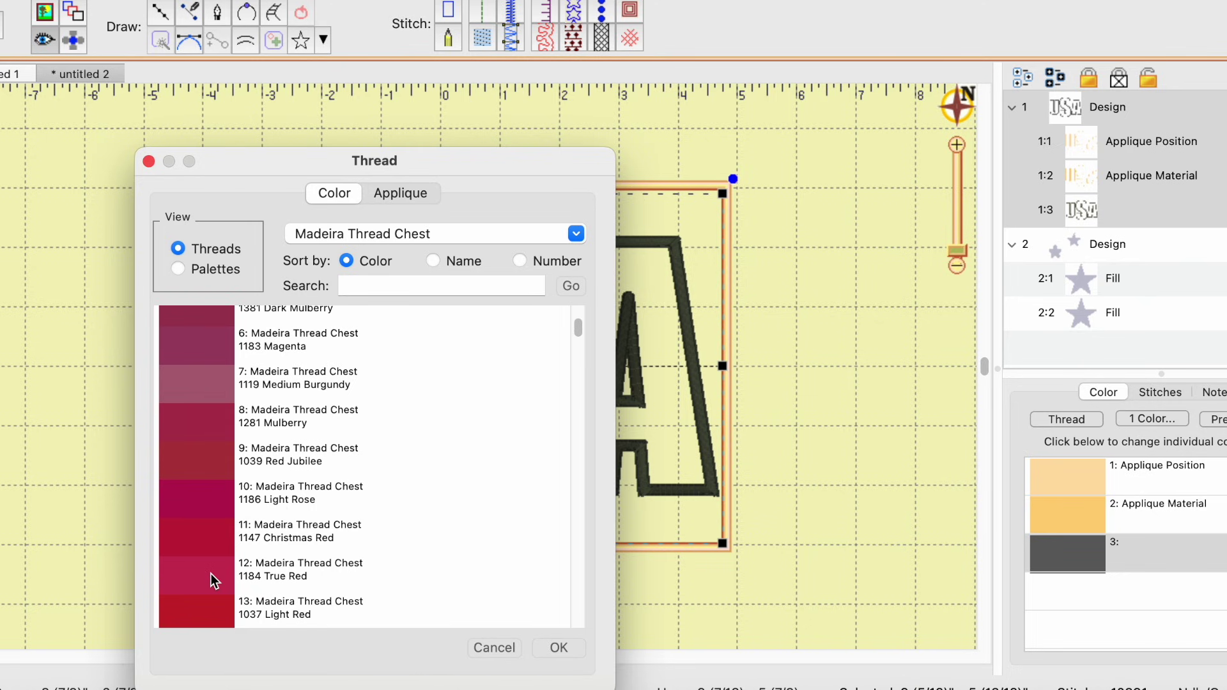
left_click(211, 573)
left_click(562, 647)
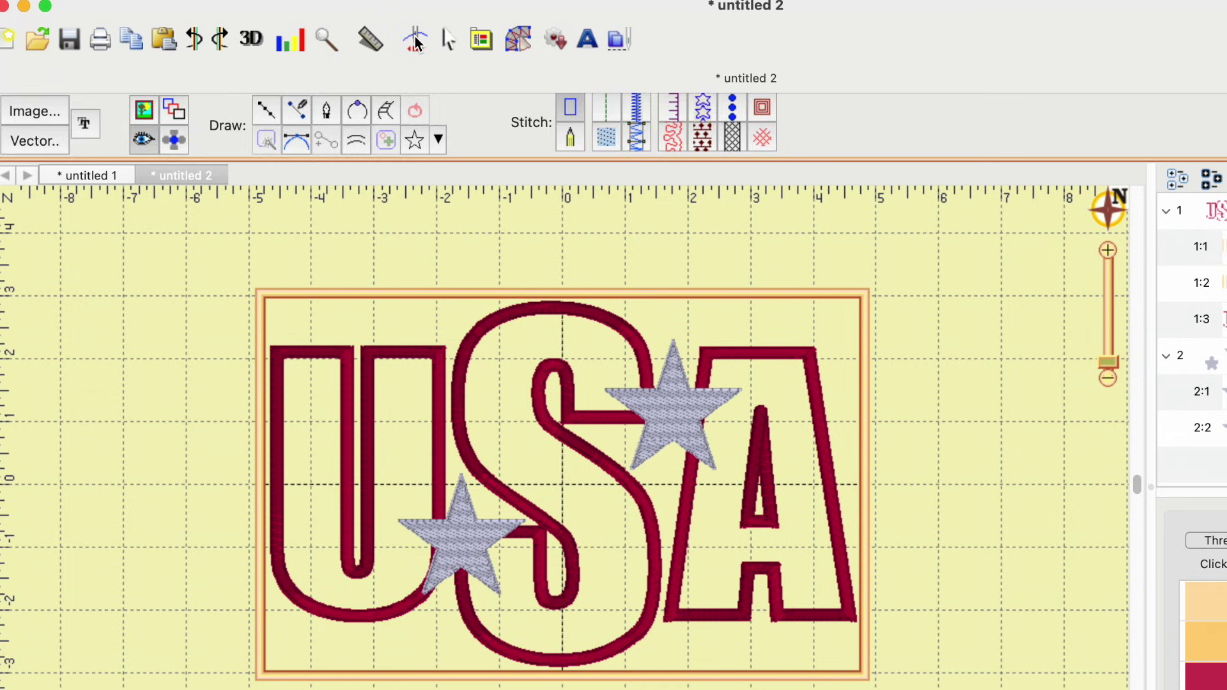
- Examine the stitching order of the whole design in the stitch simulator, then leave the simulation
left_click(415, 38)
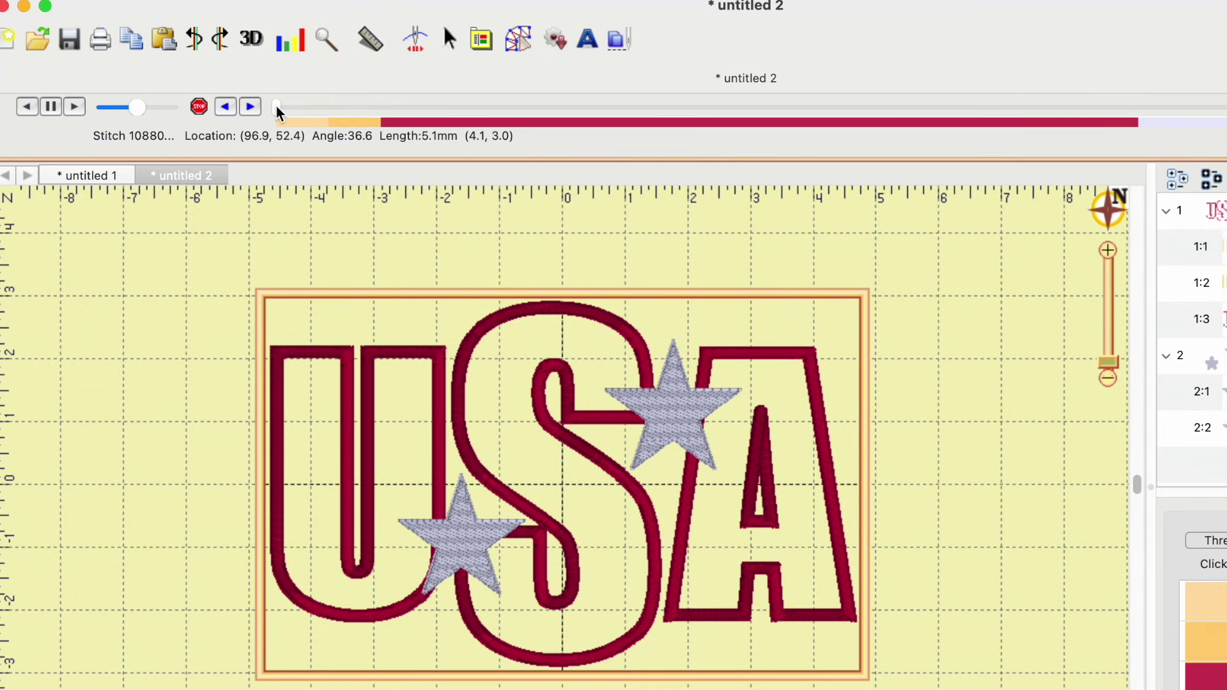
mouse_move(276, 111)
left_mouse_down()
mouse_move(871, 150)
mouse_move(1098, 115)
mouse_move(1223, 121)
left_mouse_up()
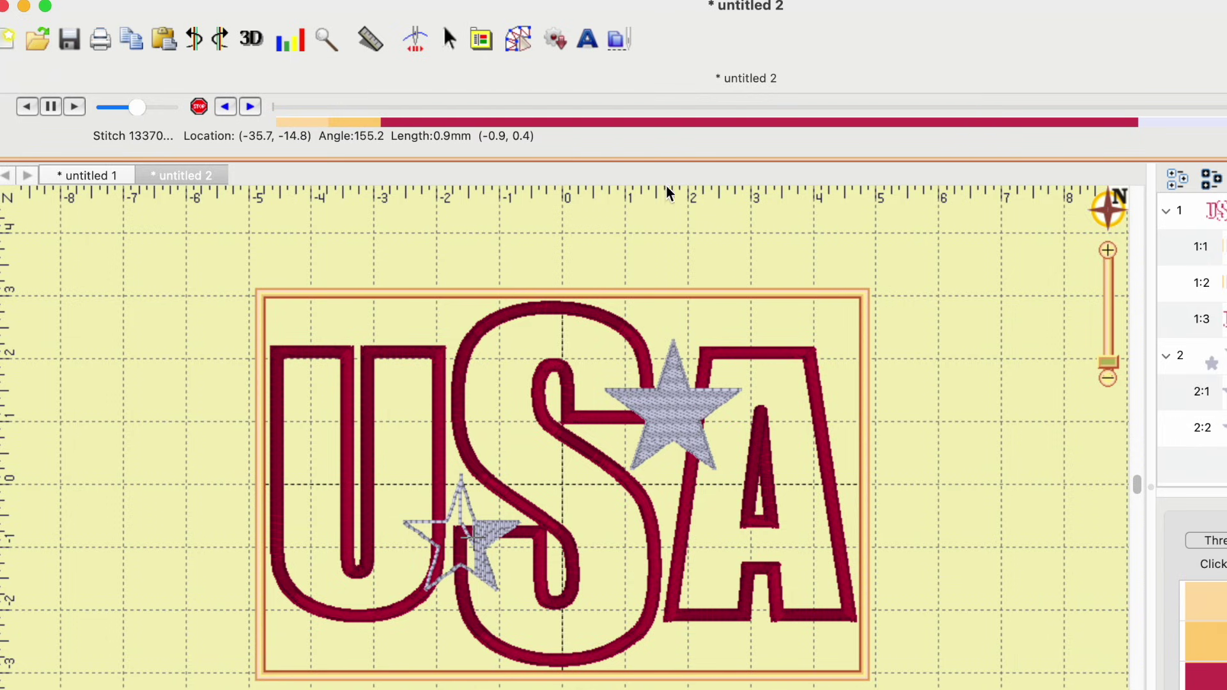
left_click(518, 40)
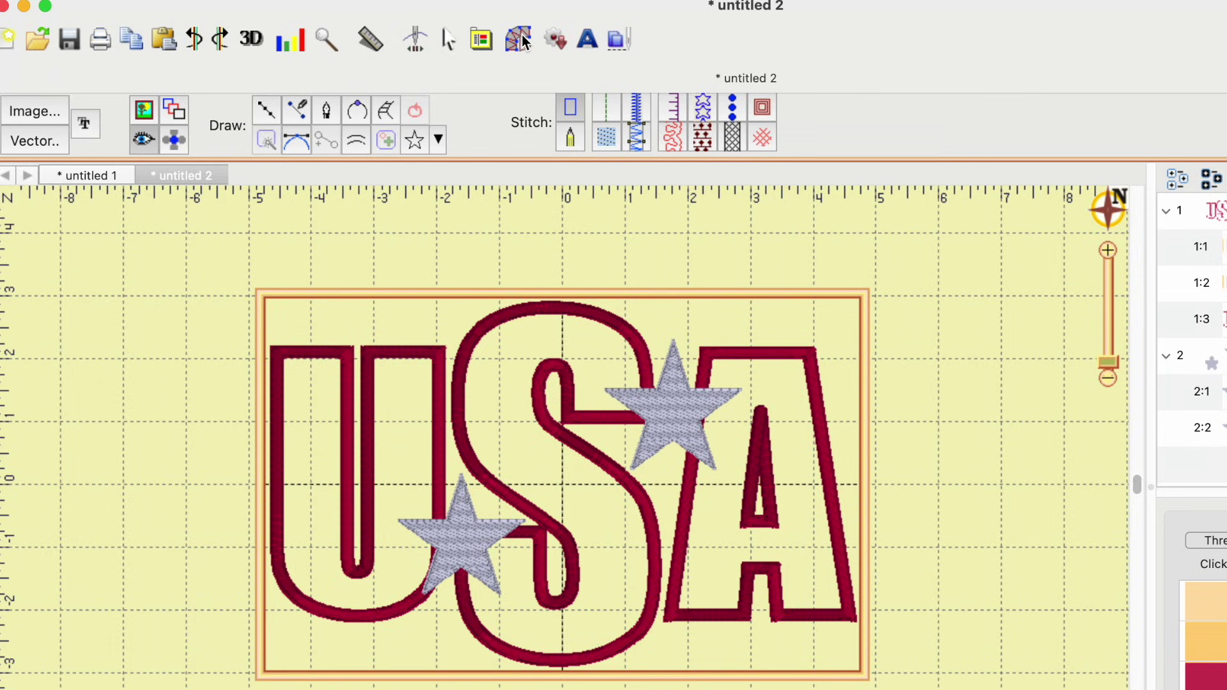
left_click(523, 38)
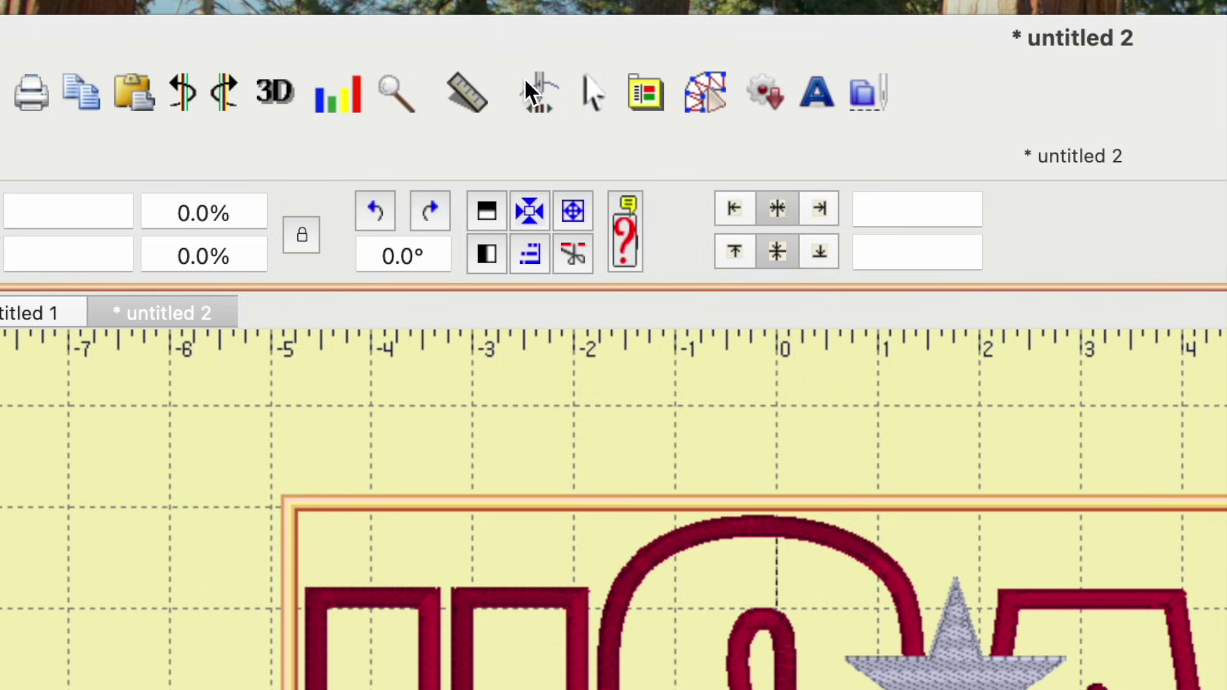
- Run the stitch simulator through the recolored design, from the placement outlines through the satin borders to the final stars
left_click(540, 96)
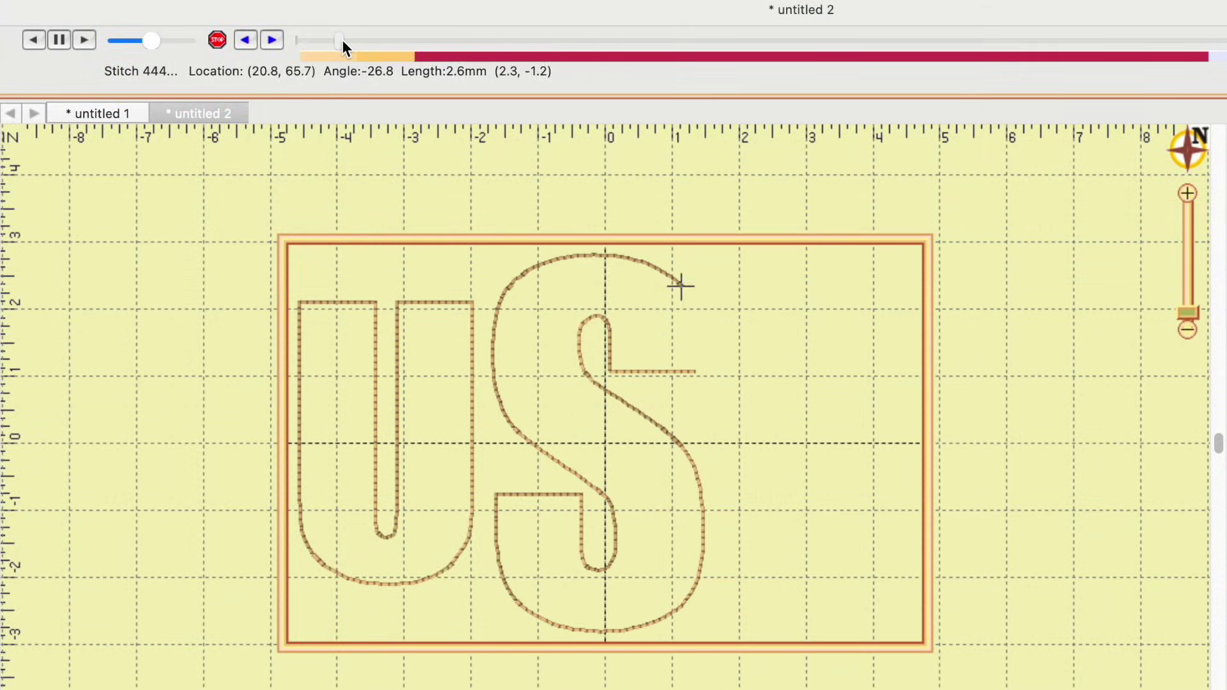
mouse_move(350, 41)
left_mouse_down()
mouse_move(458, 59)
mouse_move(728, 57)
left_mouse_up()
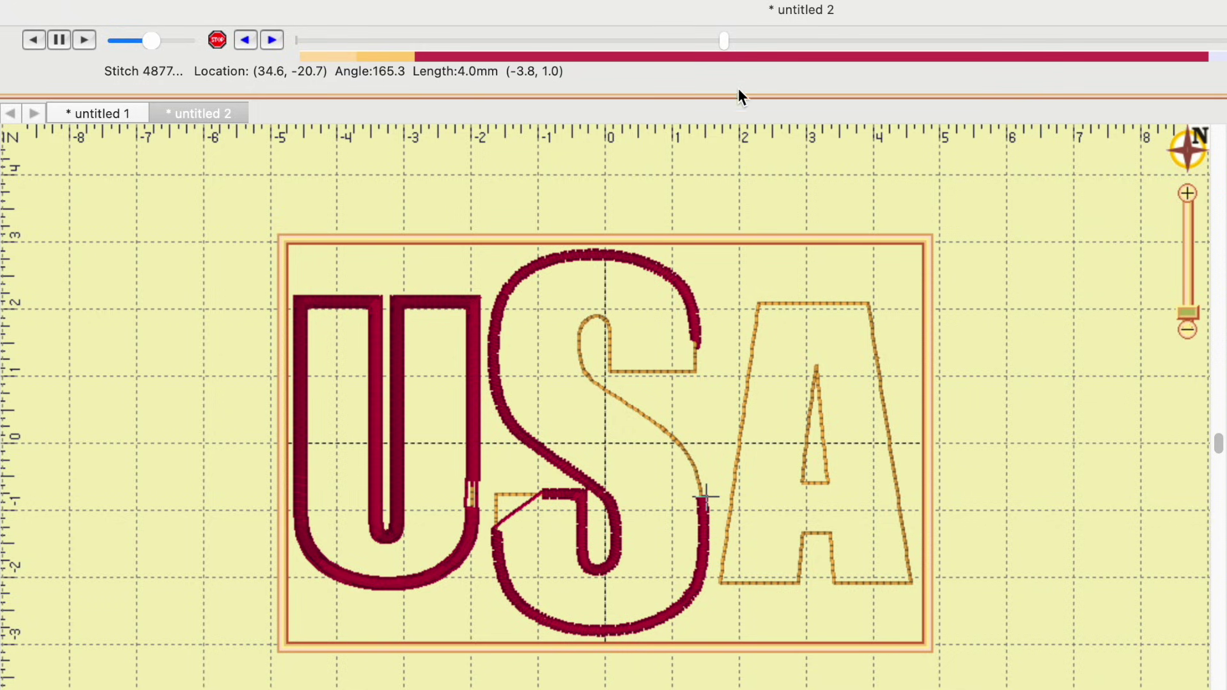
left_click_drag(726, 41, 1102, 36)
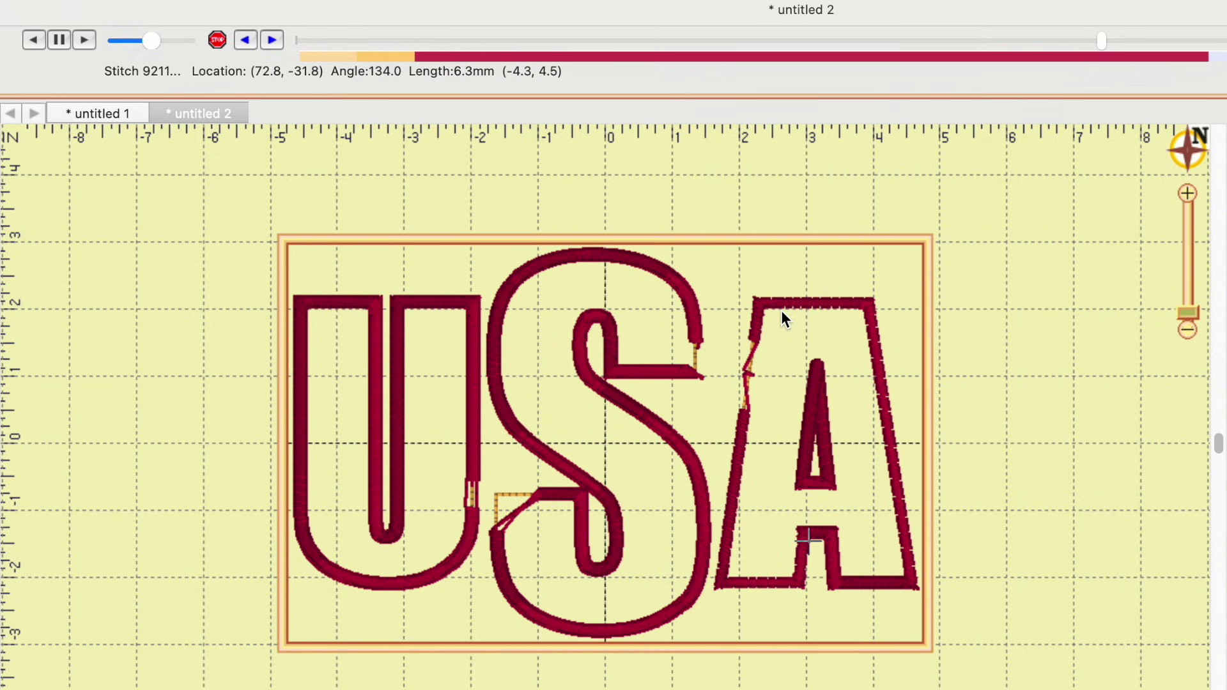
left_click_drag(1101, 36, 1220, 42)
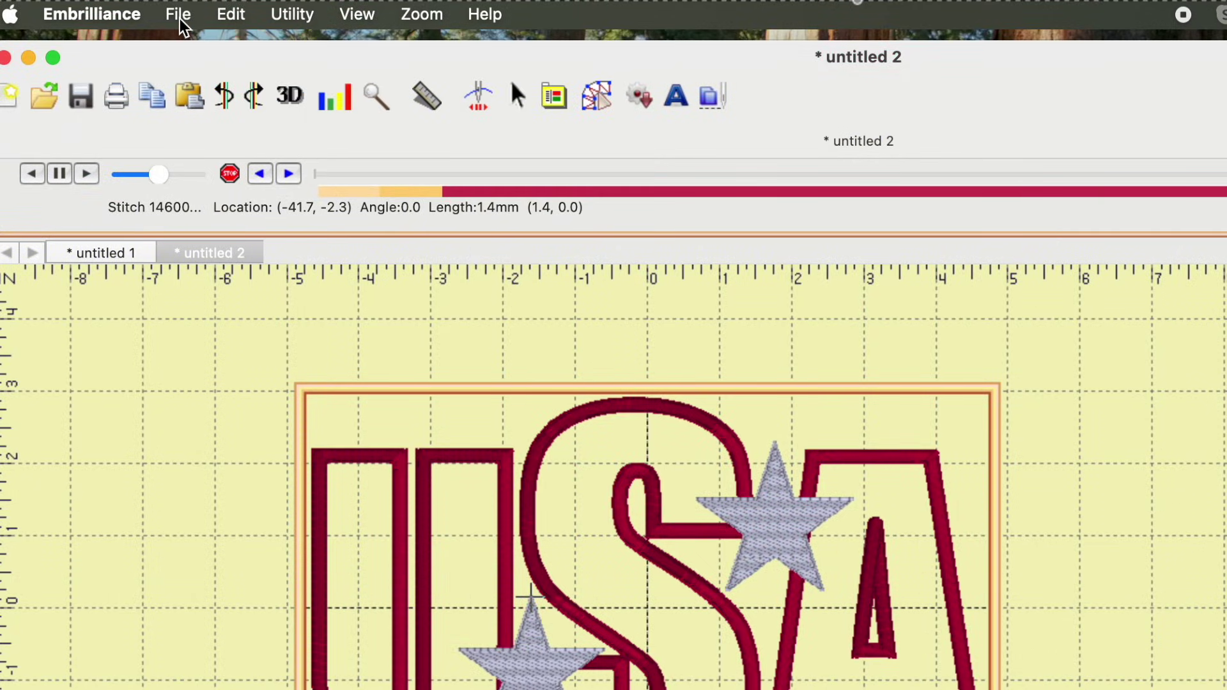
- Save the design's stitch and working files to the Desktop as "Emb USA Applique" in DST format
left_click(182, 23)
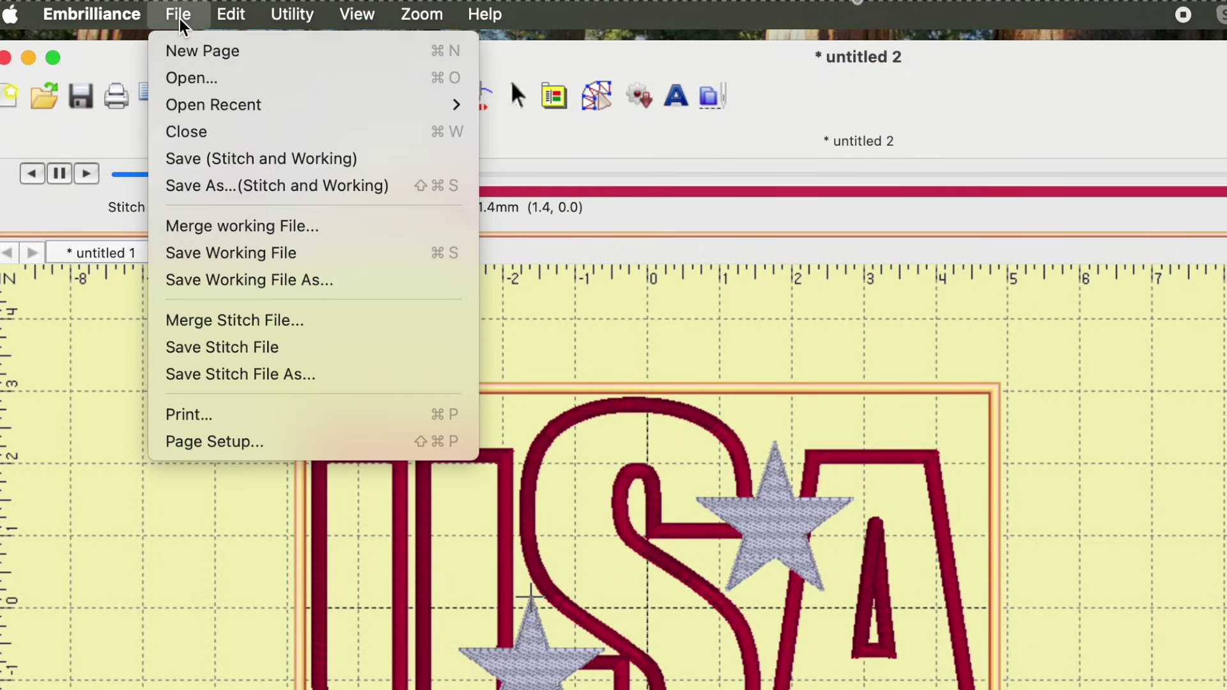
left_click(214, 186)
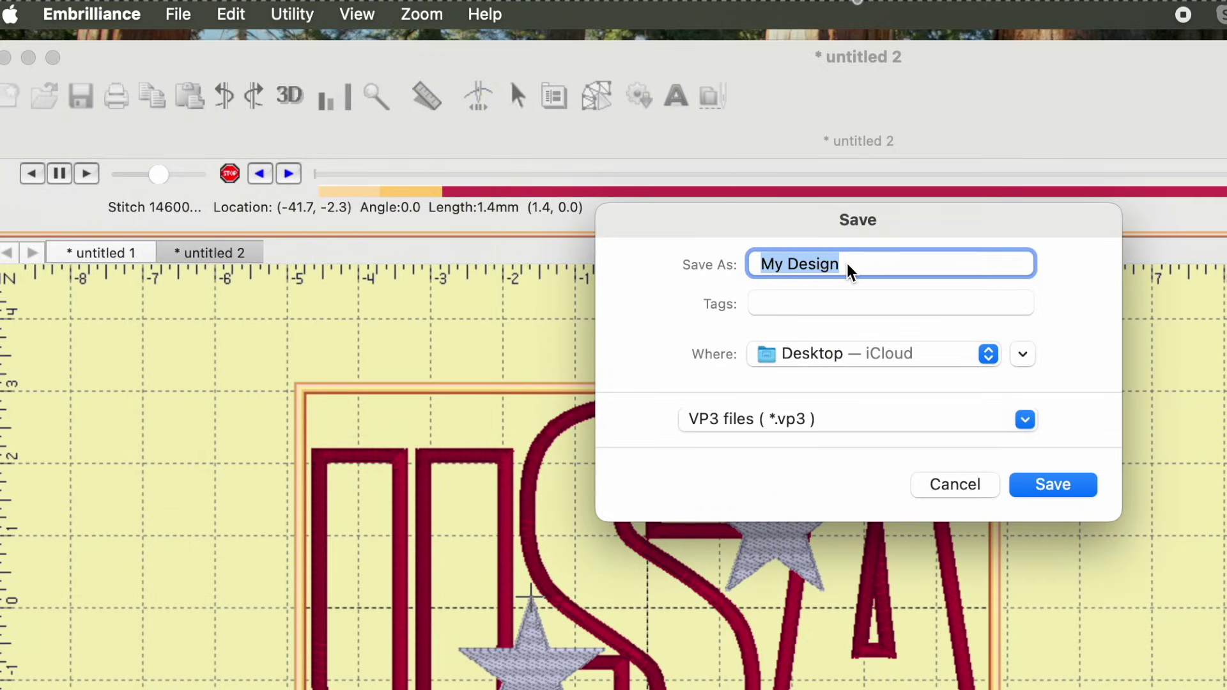
type("Emb")
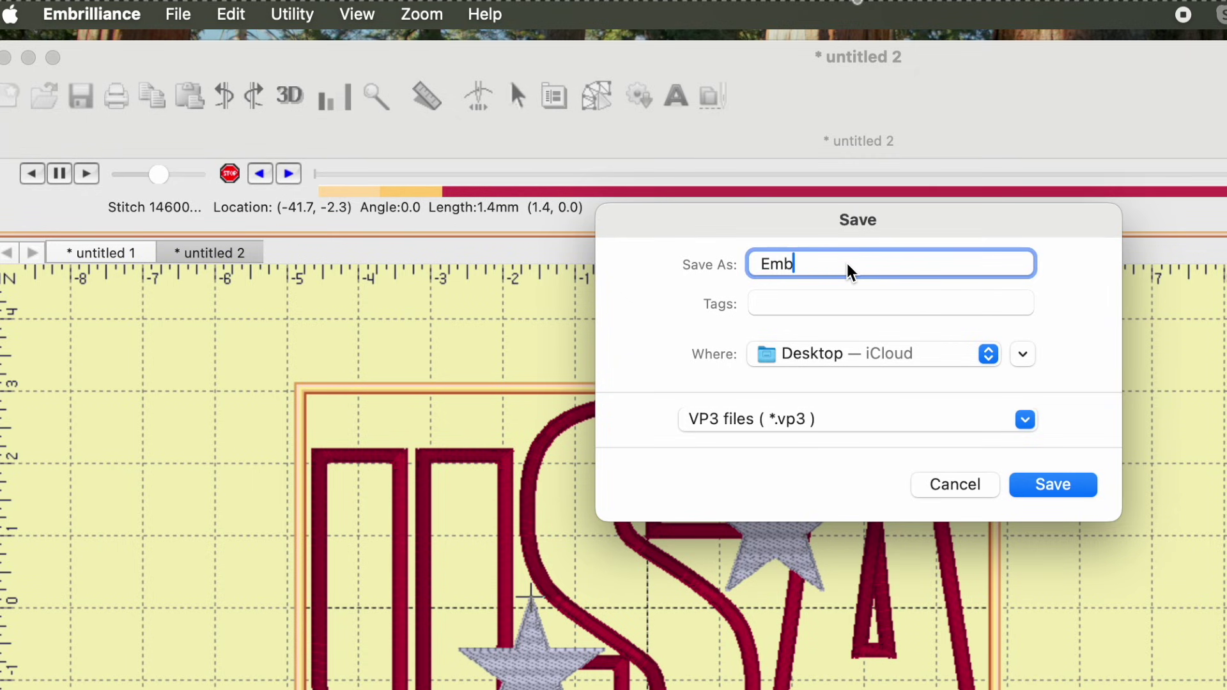
type(" USA Applique")
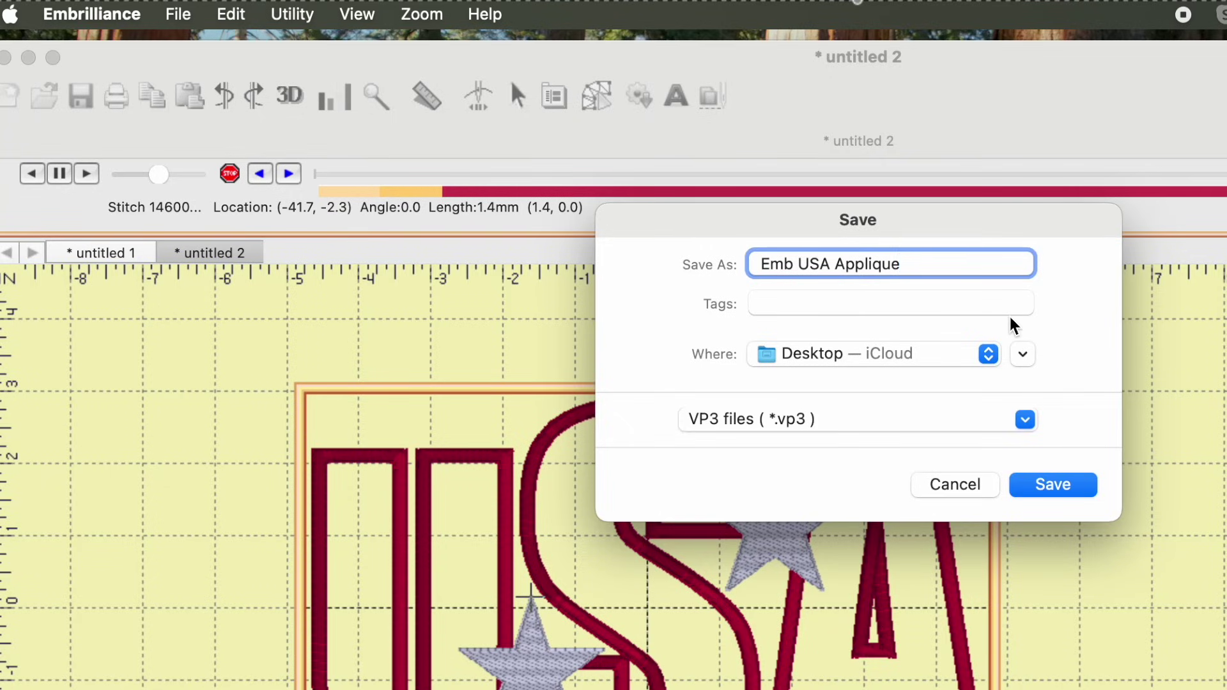
left_click(1025, 420)
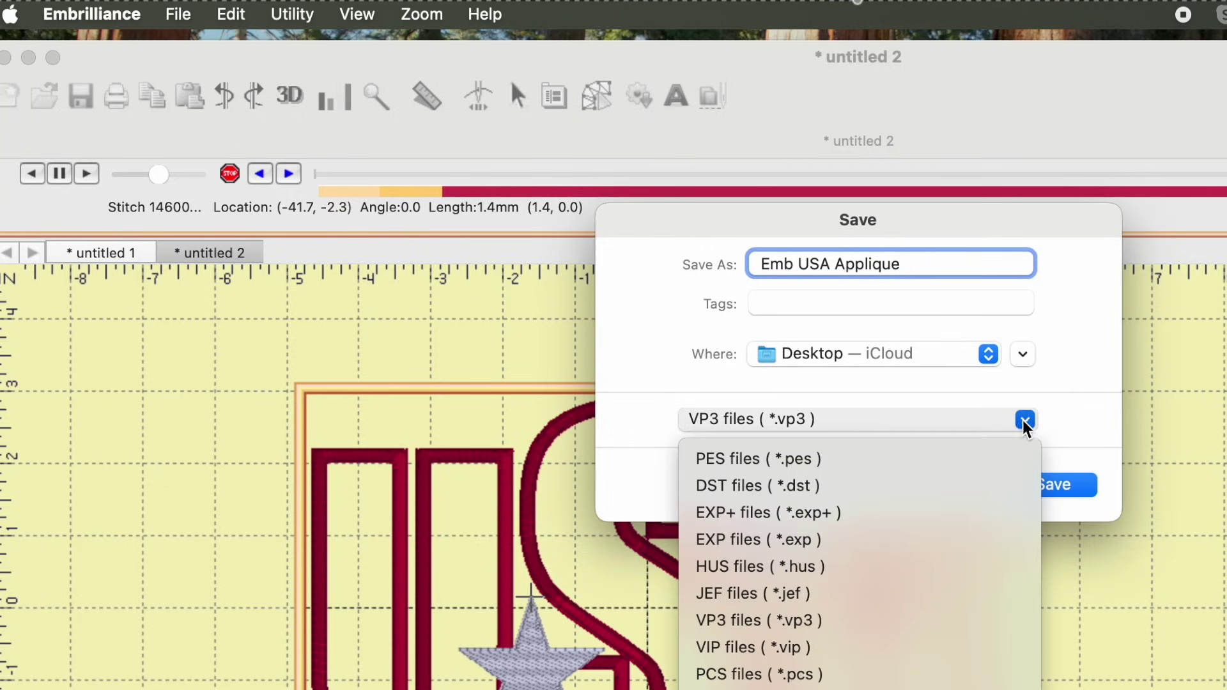
left_click(757, 489)
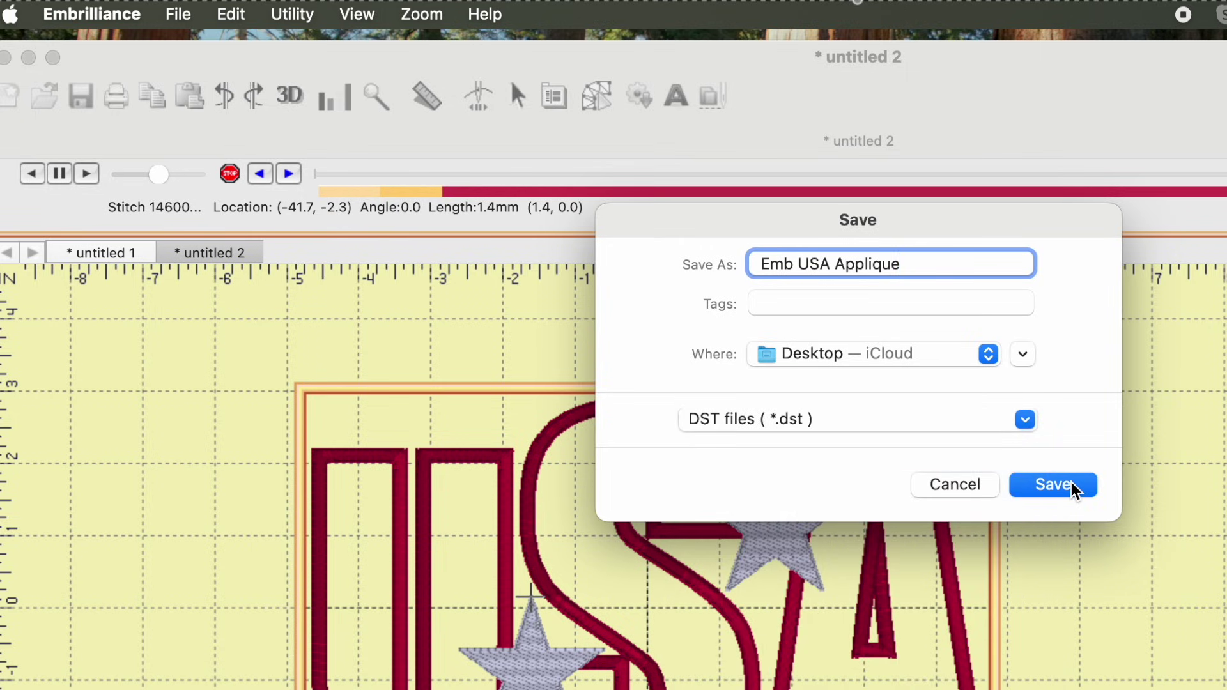
left_click(1071, 489)
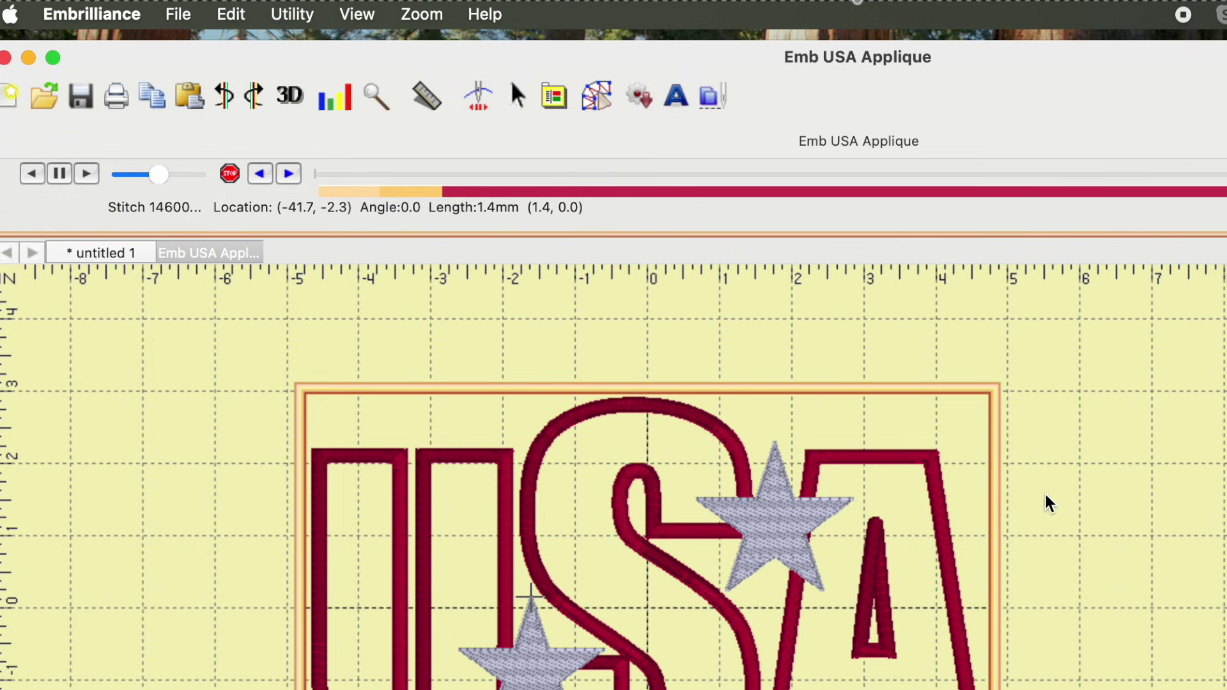
- Save another copy of the stitch and working files under the same name in PES format
left_click(176, 16)
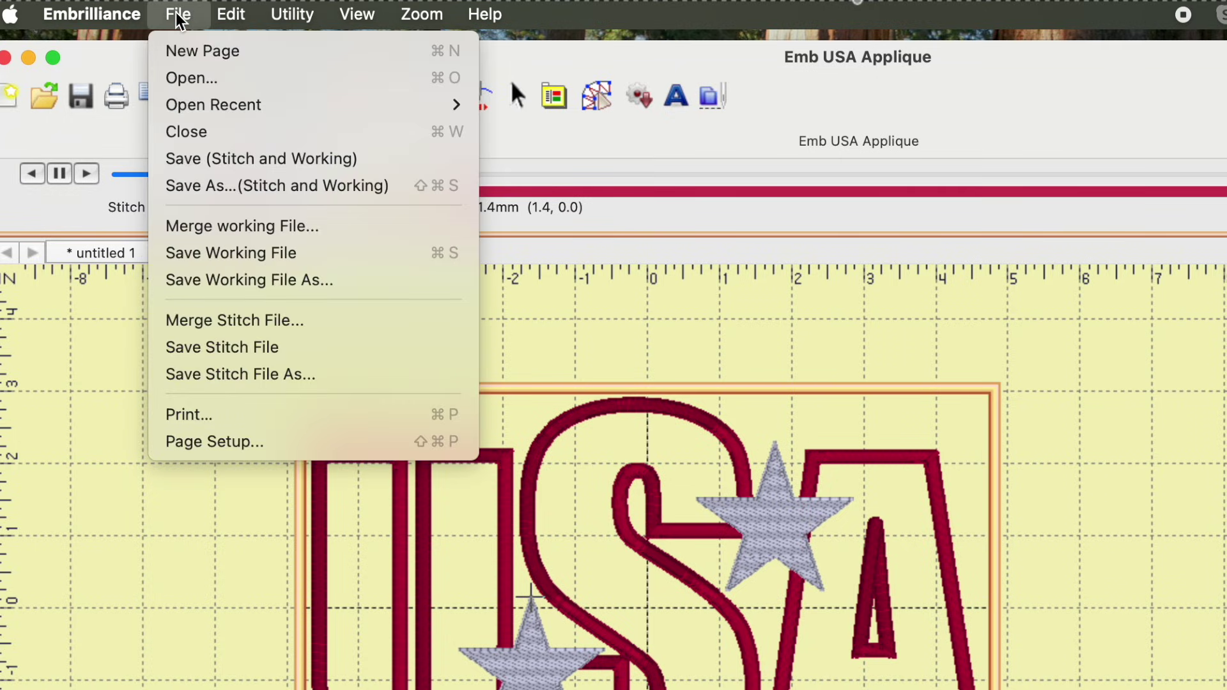
left_click(200, 185)
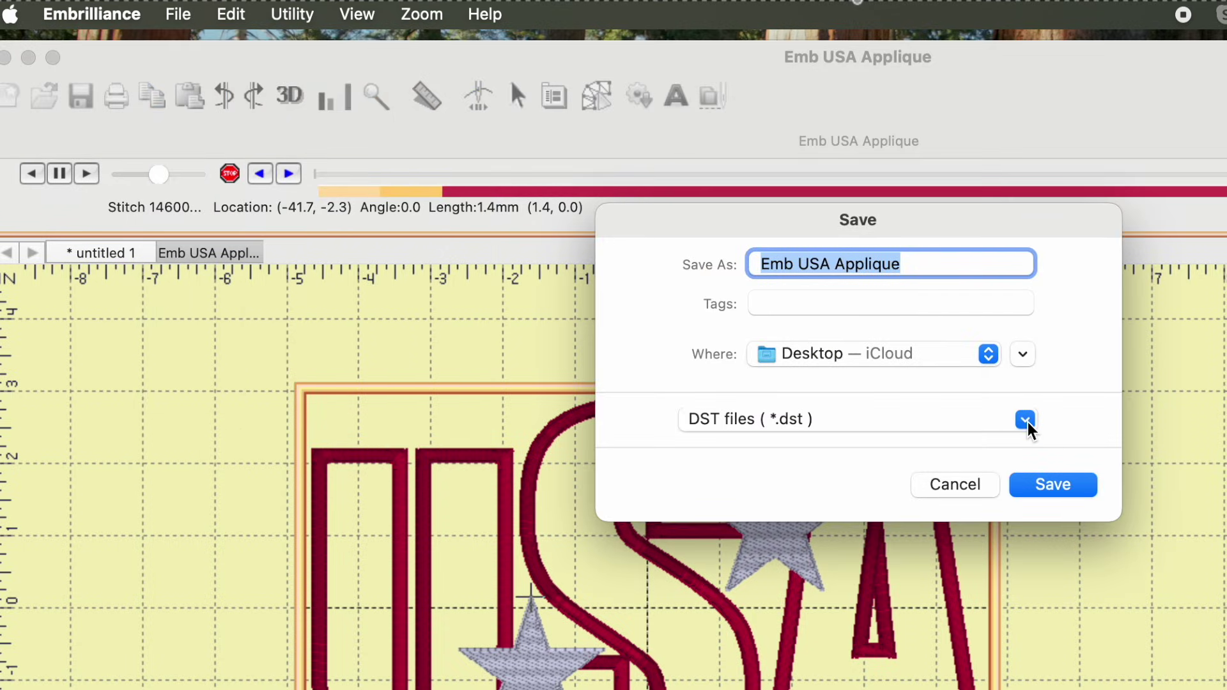
left_click(1026, 421)
left_click(746, 460)
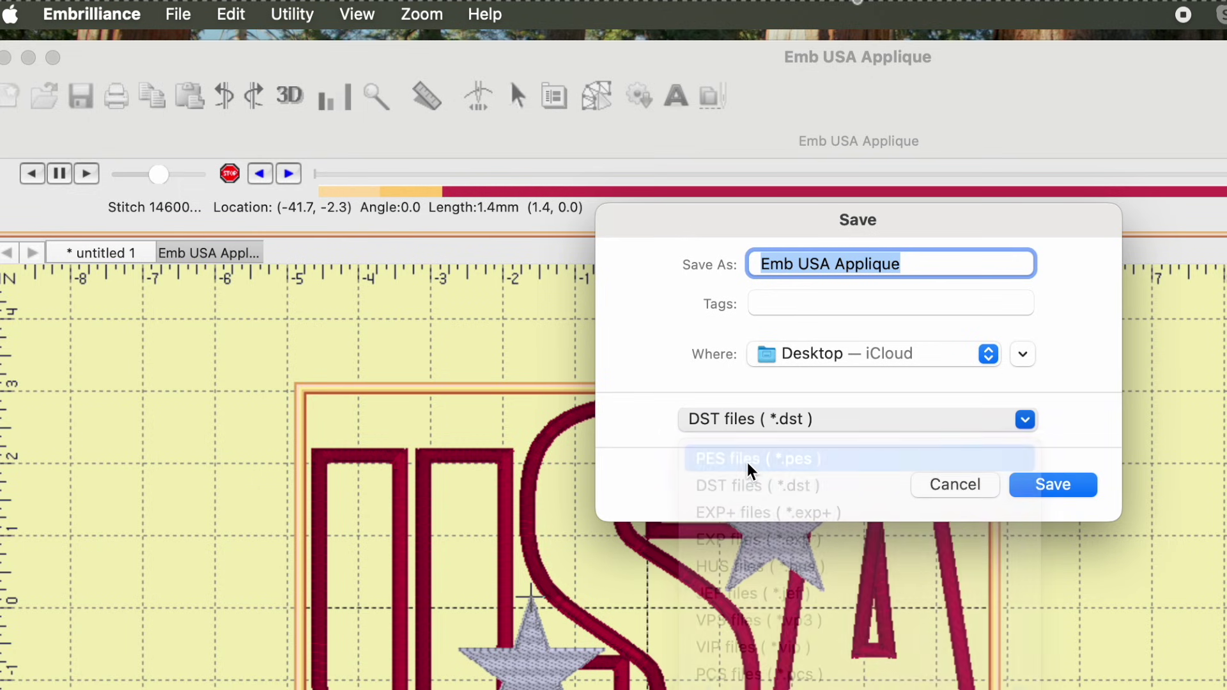
left_click(1063, 483)
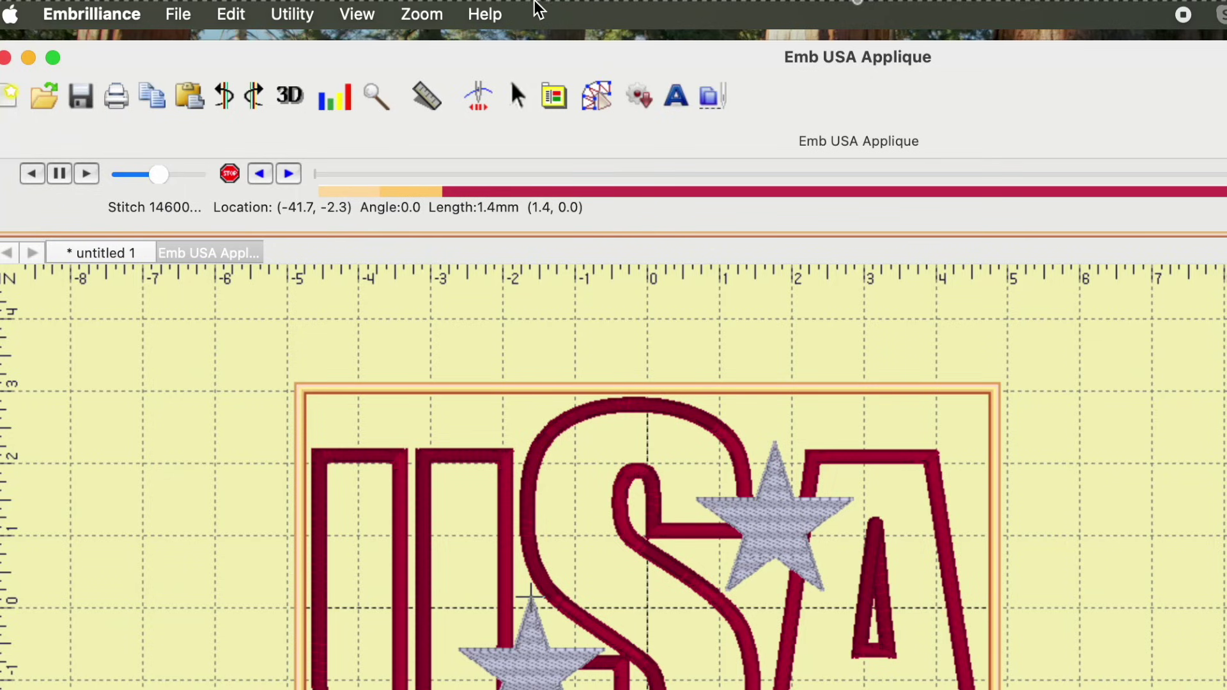
- Save a further copy of the Emb USA Applique design to the Desktop in VP3 format
left_click(187, 24)
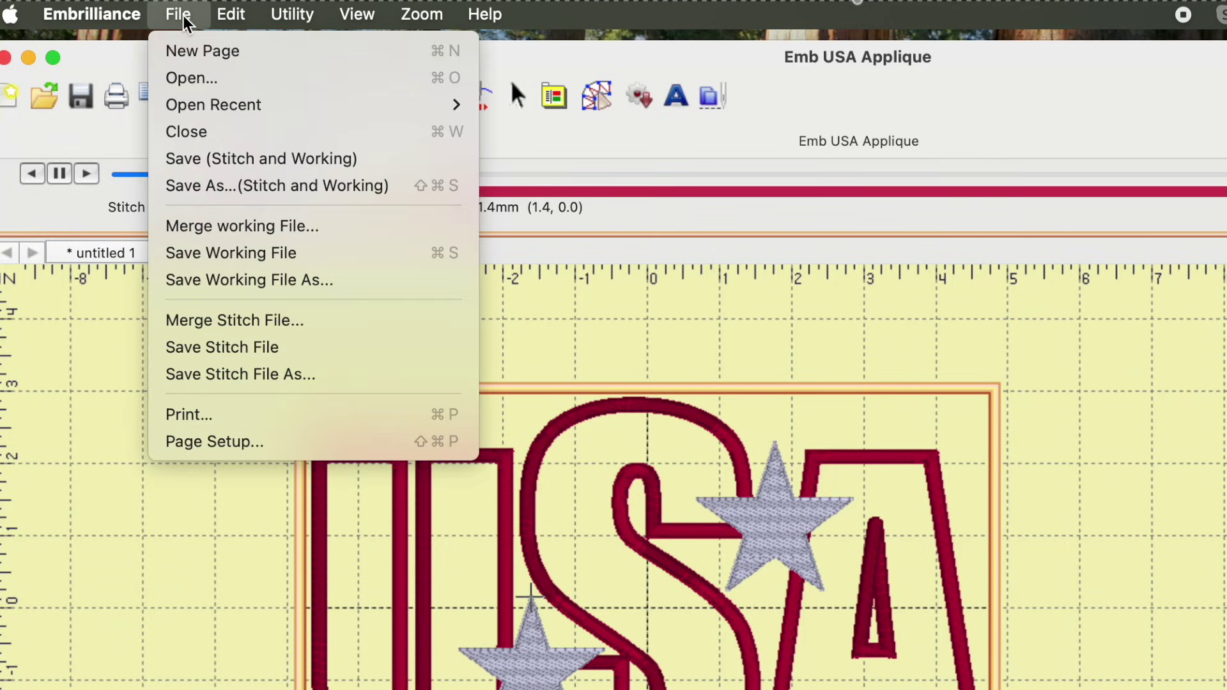
left_click(193, 187)
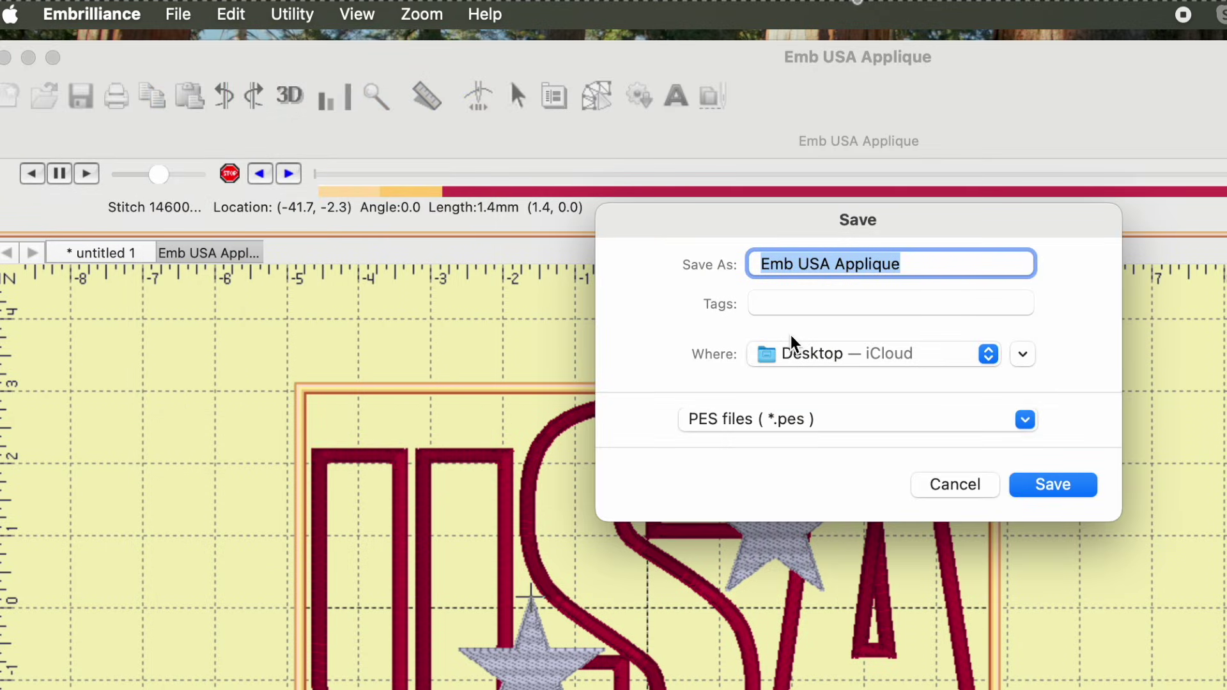
left_click(1025, 419)
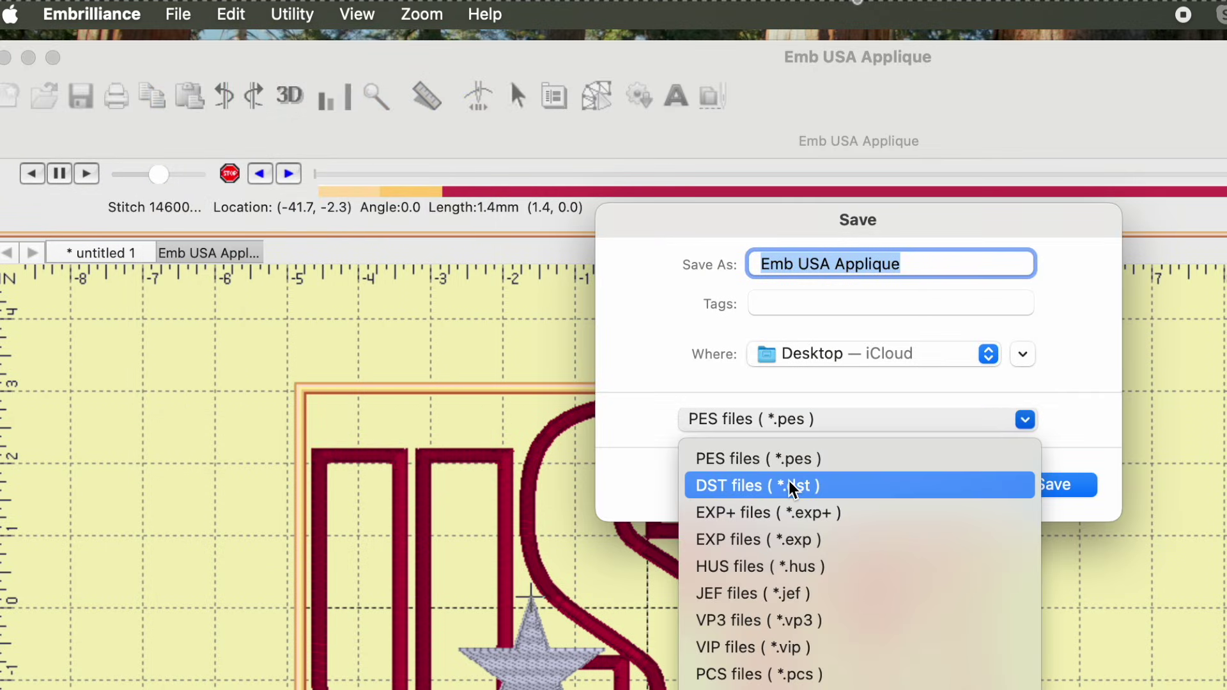
left_click(739, 616)
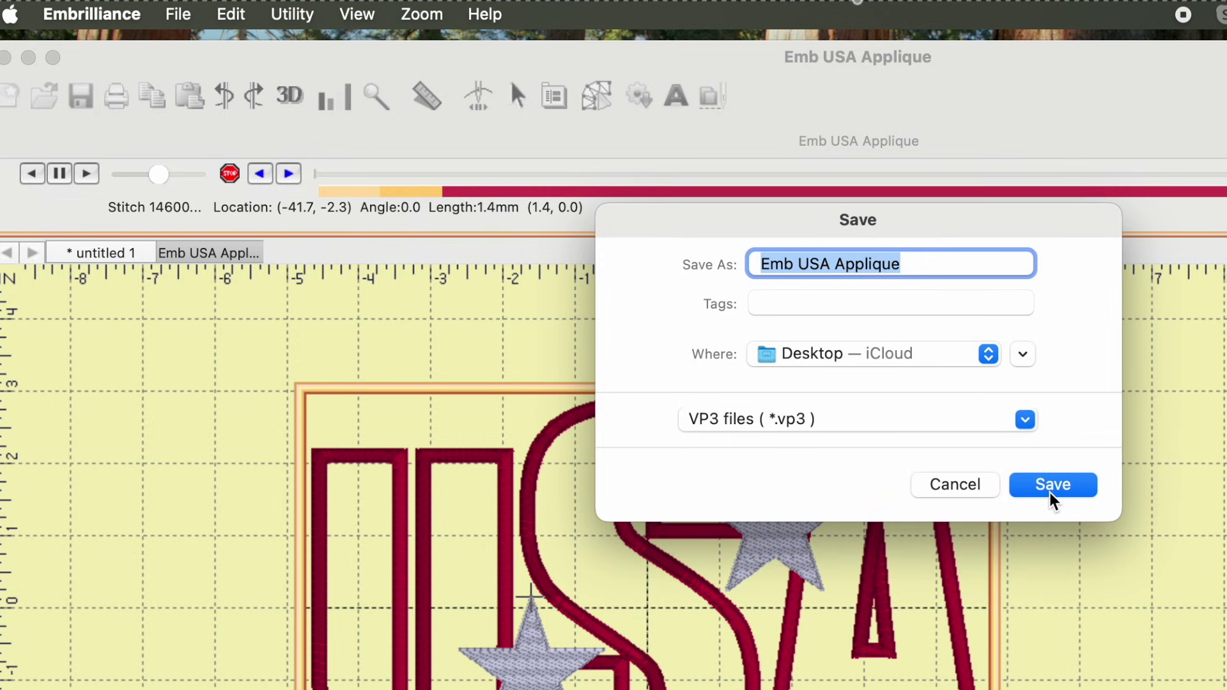